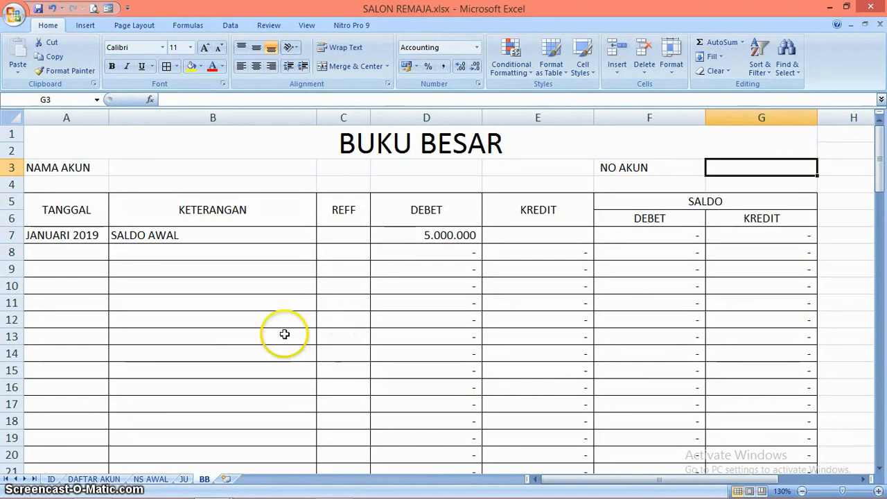
Step: Review the workbook's ID, DAFTAR AKUN, NS AWAL, JU and BB sheets
left_click(51, 479)
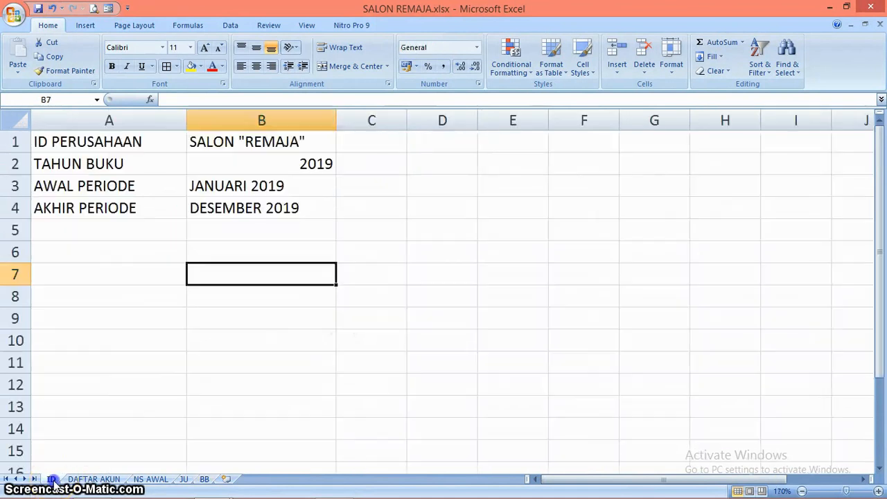
left_click(94, 479)
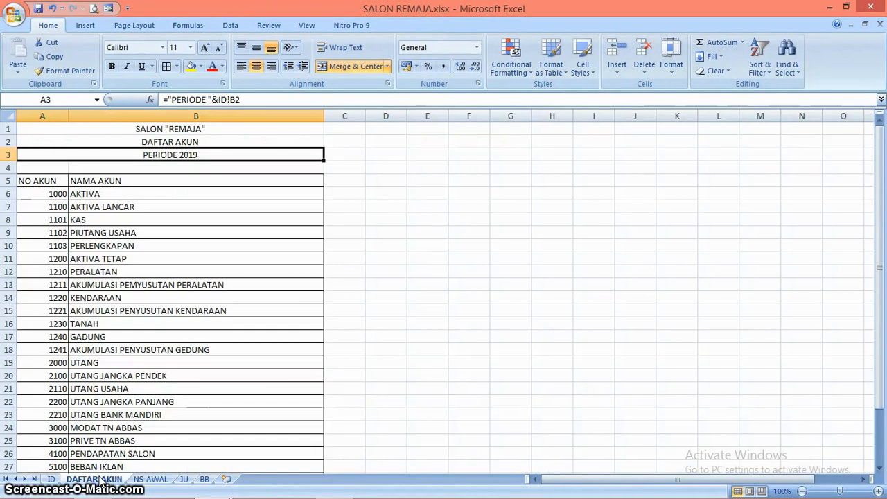
left_click(158, 479)
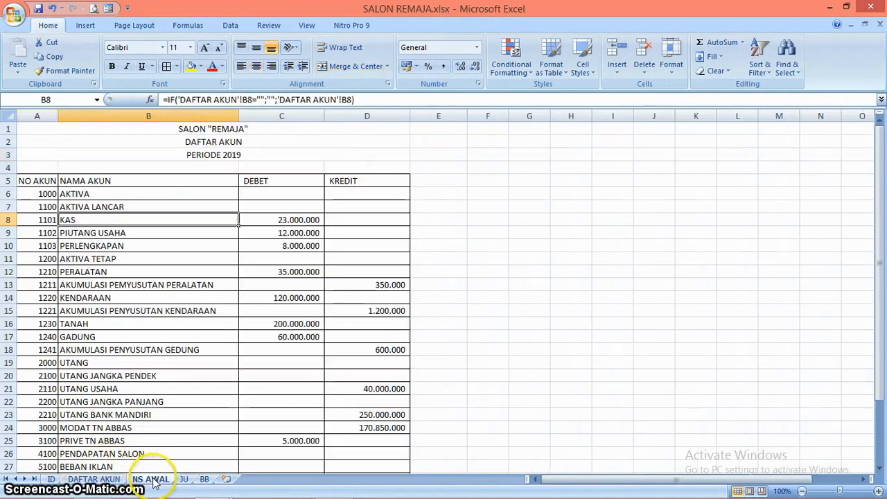
left_click(193, 476)
left_click(204, 479)
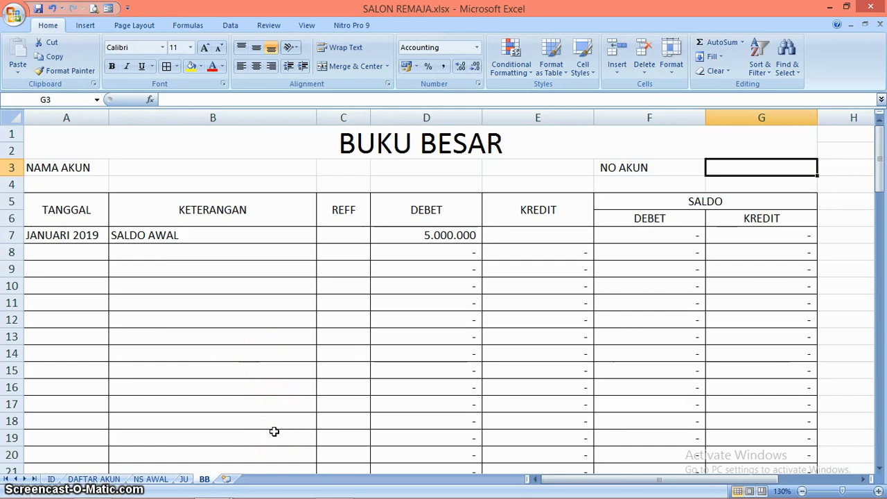
left_click(232, 436)
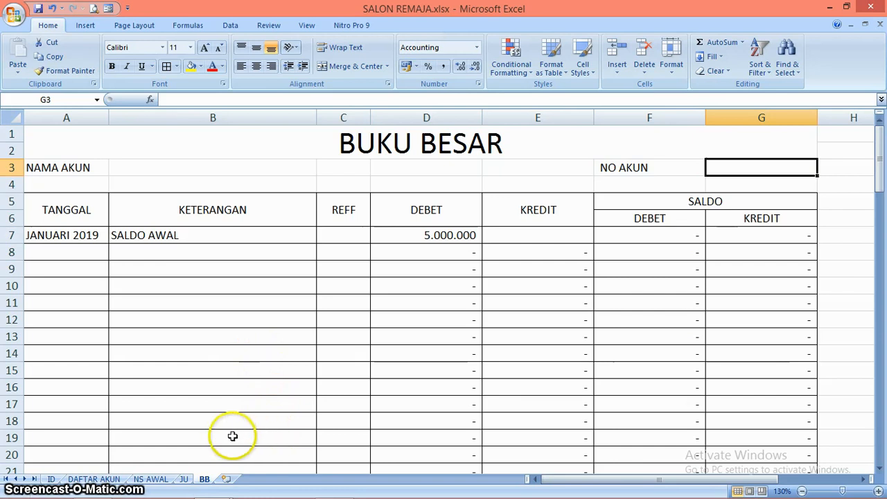
Step: Change the title in cell A2 of the NS AWAL sheet to NERACA AWAL
left_click(151, 480)
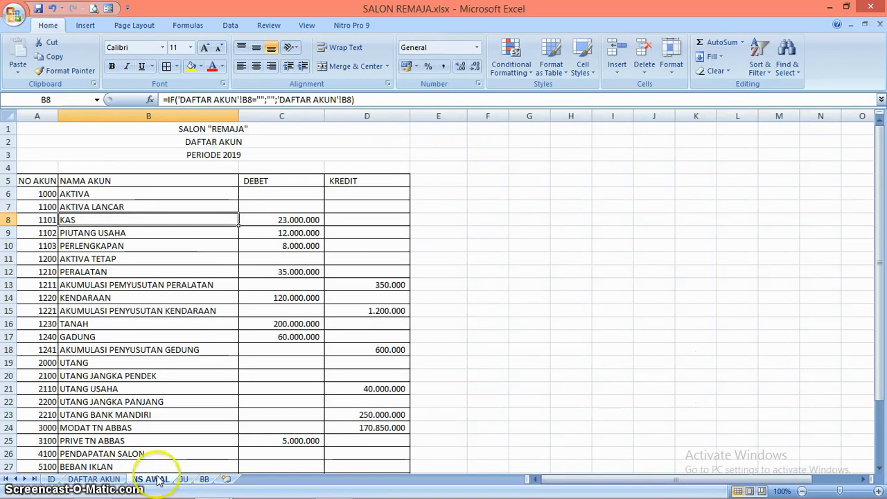
left_click(241, 143)
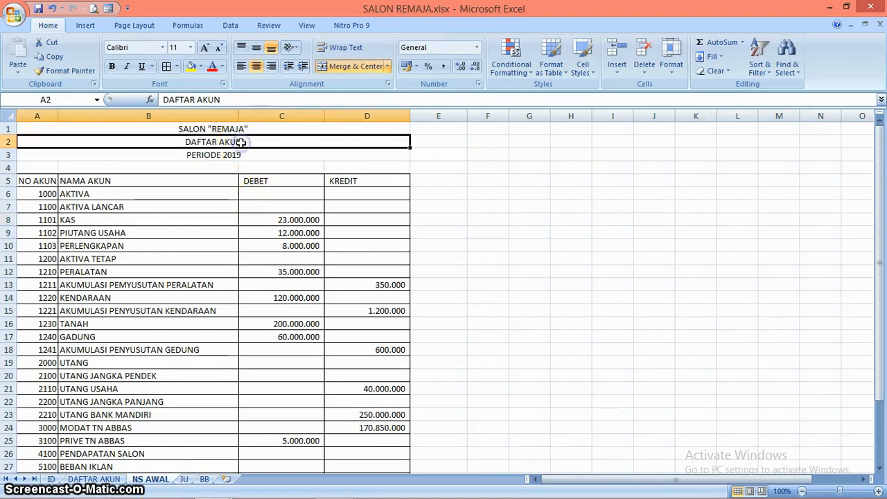
type("NE")
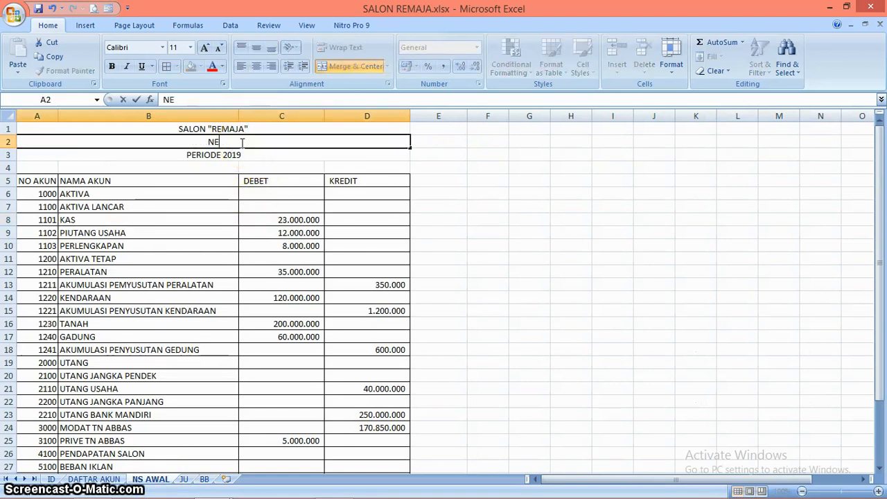
type("RACA")
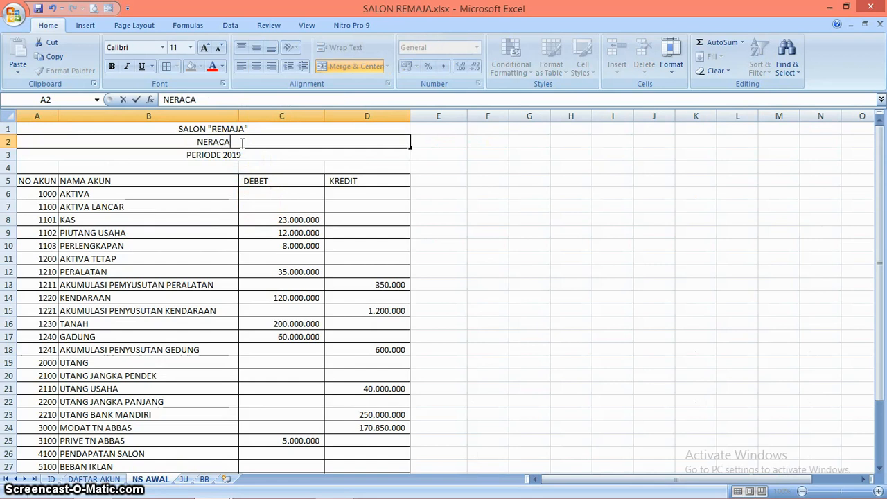
type(" AWAL")
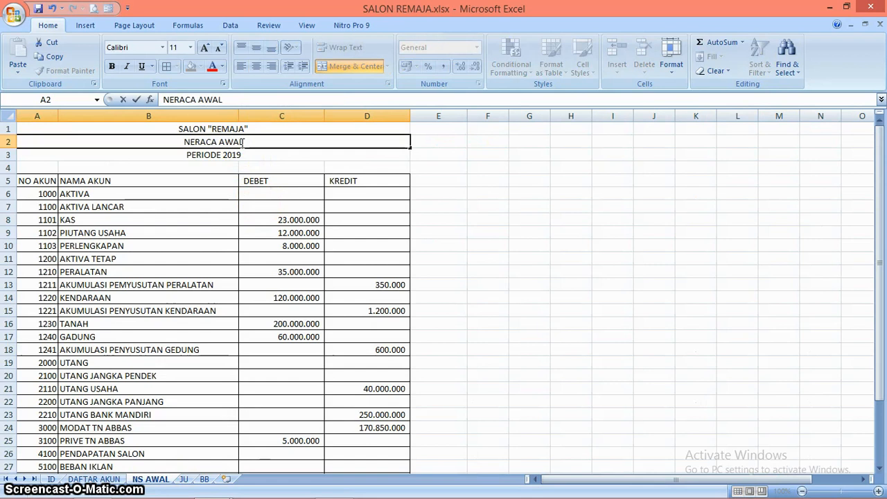
left_click(226, 323)
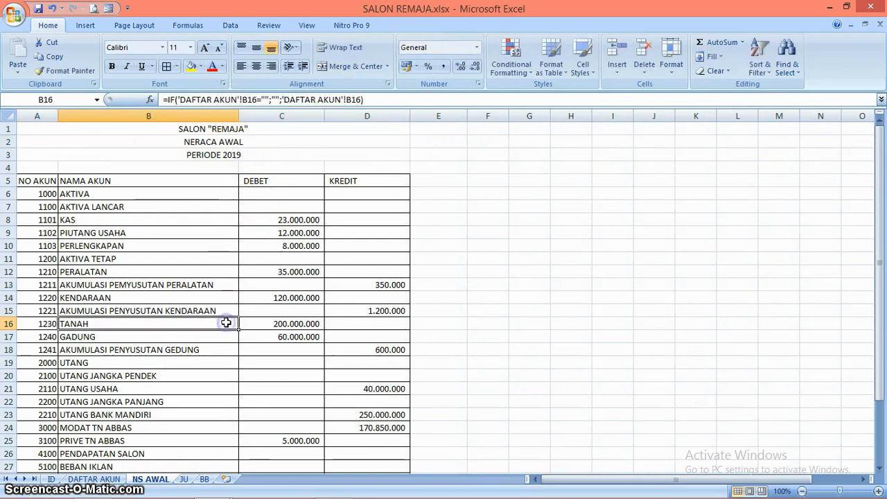
Step: Create a copy of the NS AWAL sheet and place it after the BB sheet
right_click(160, 483)
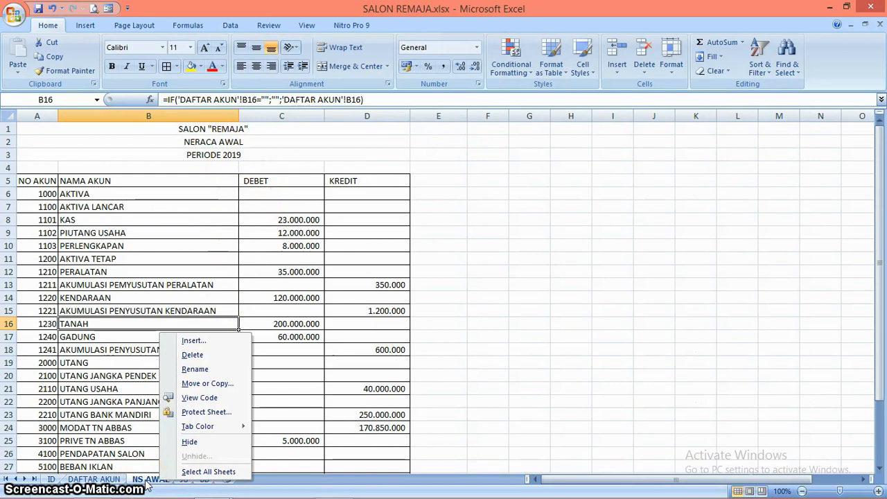
left_click(212, 384)
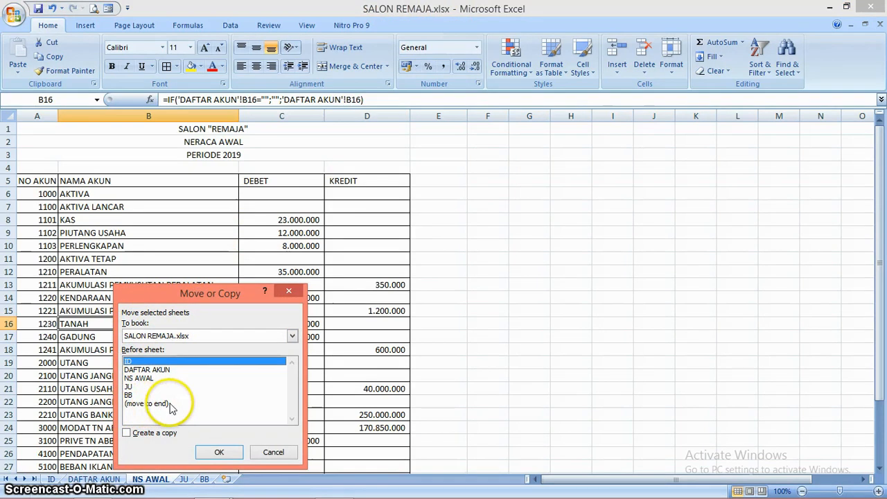
left_click(126, 434)
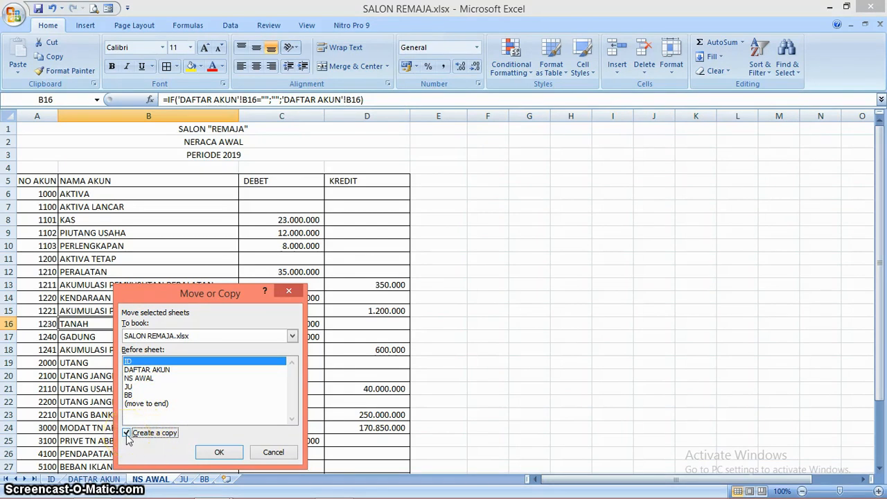
left_click(219, 453)
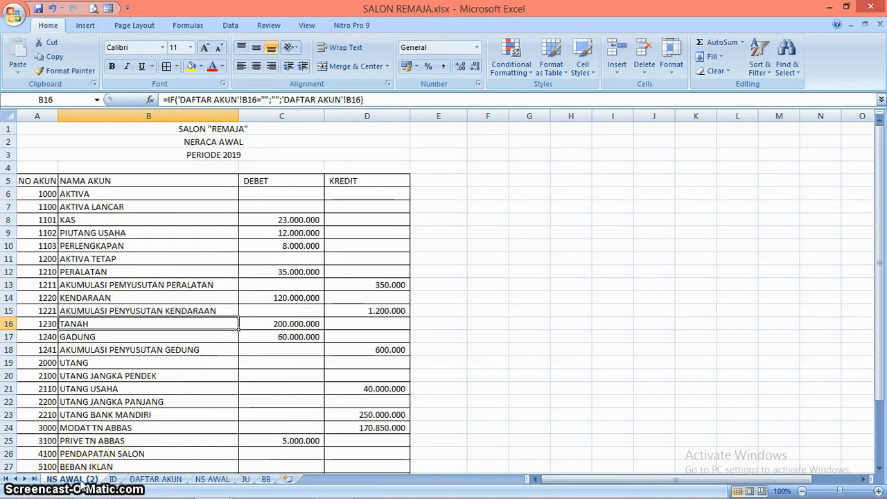
left_click_drag(82, 483, 288, 482)
Step: Rename the copied NS AWAL sheet as NL
left_click(263, 480)
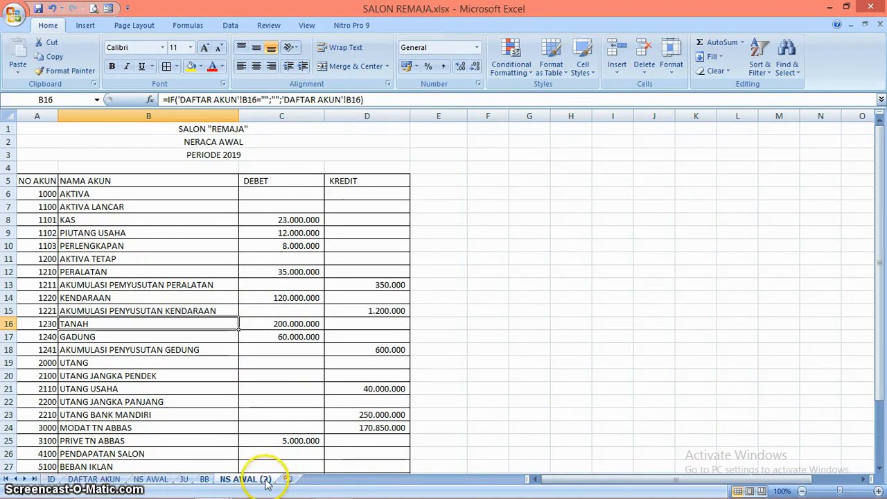
left_click_drag(265, 483, 274, 483)
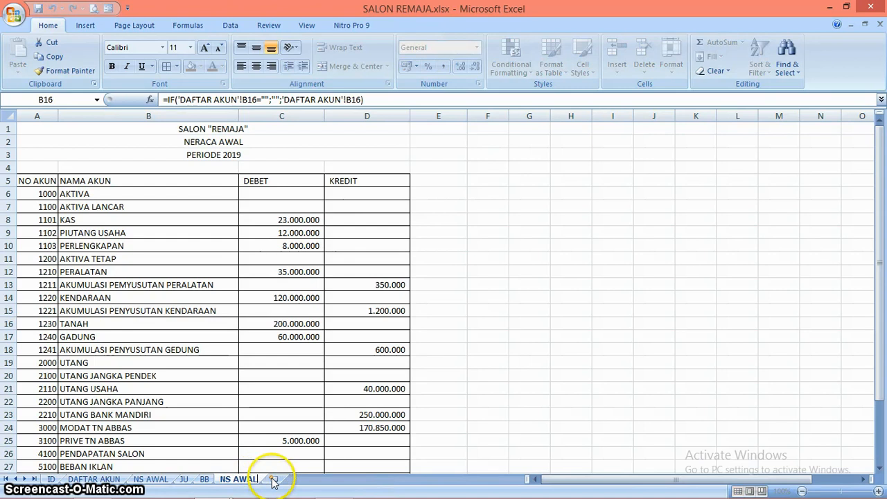
key("BackSpace")
key("BackSpace")
key("BackSpace")
key("BackSpace")
key("BackSpace")
type("L")
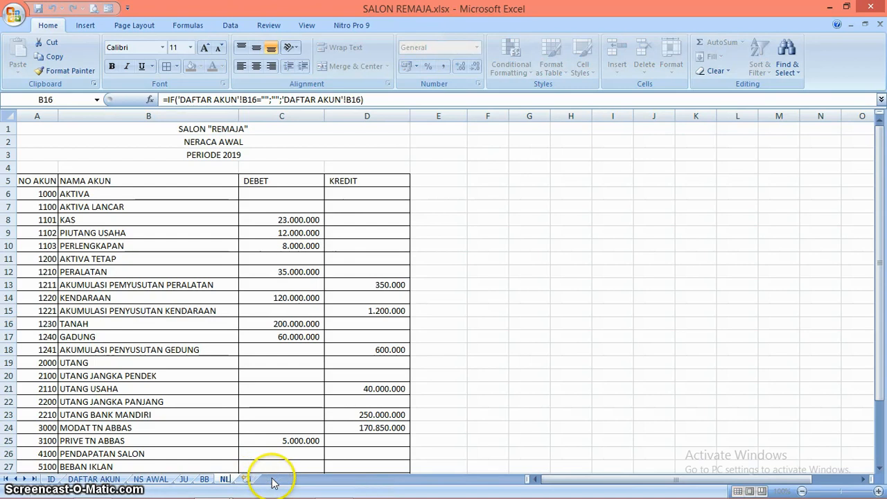
left_click(255, 440)
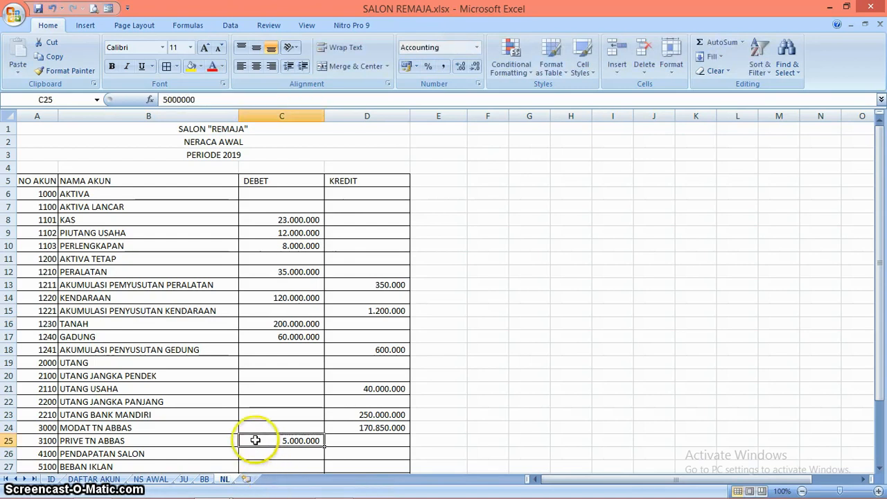
Step: Change the title in cell A2 of the NL sheet to NERACA LAJUR
left_click(251, 141)
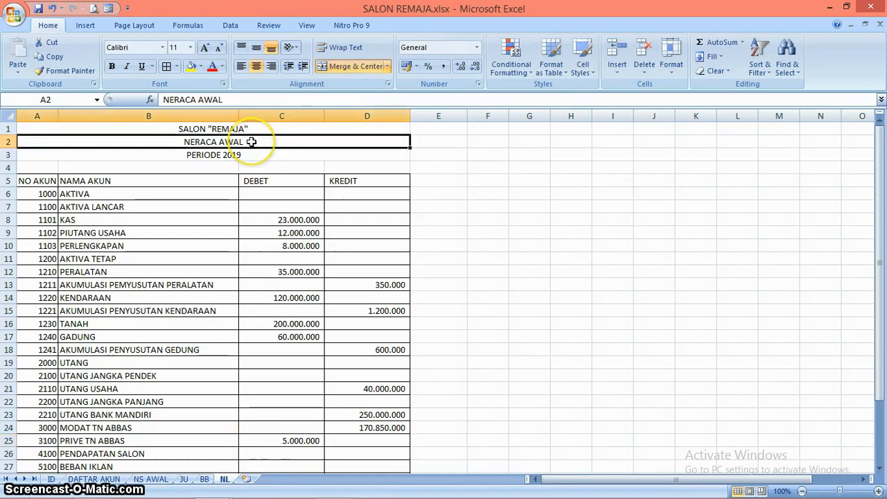
left_click(231, 99)
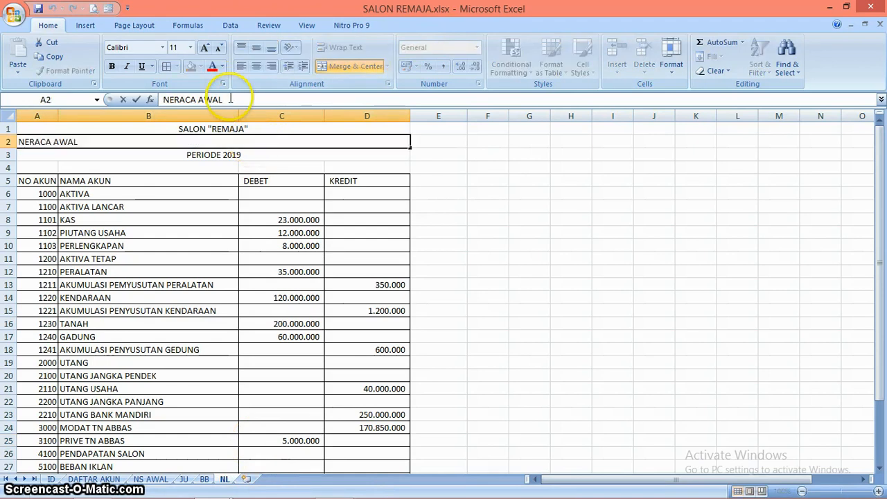
type("LAJUR")
key("Return")
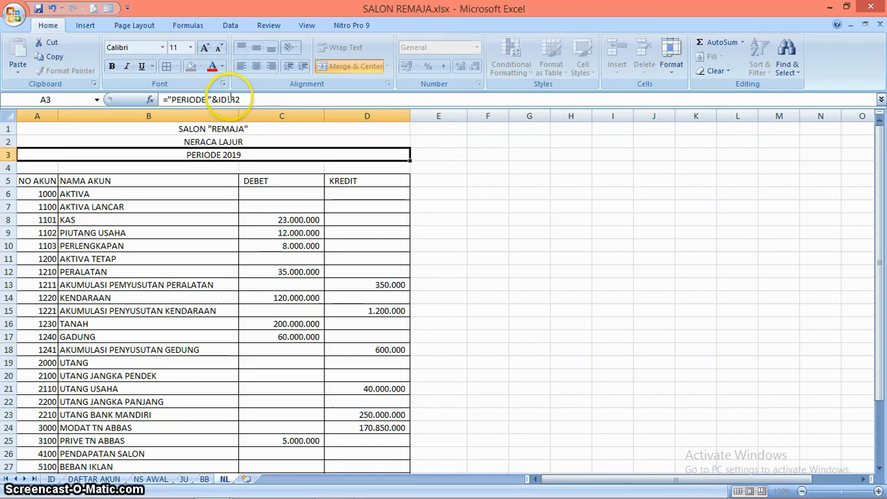
Step: Examine which NL cells hold formulas and which hold typed amounts, covering the headings, account numbers, account names and DEBET column
left_click(228, 129)
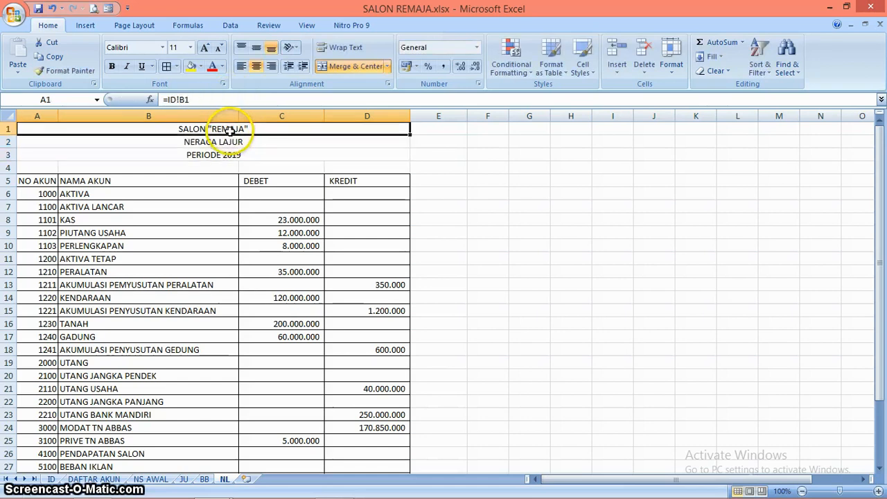
left_click(230, 154)
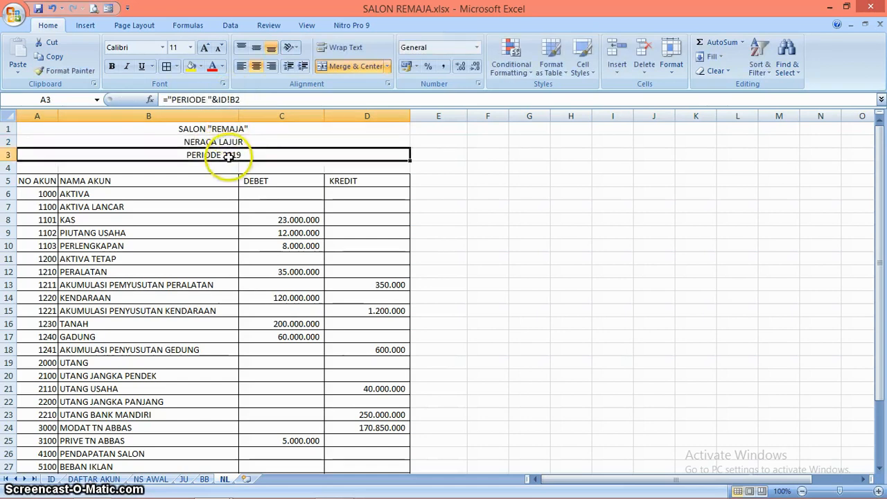
left_click(61, 193)
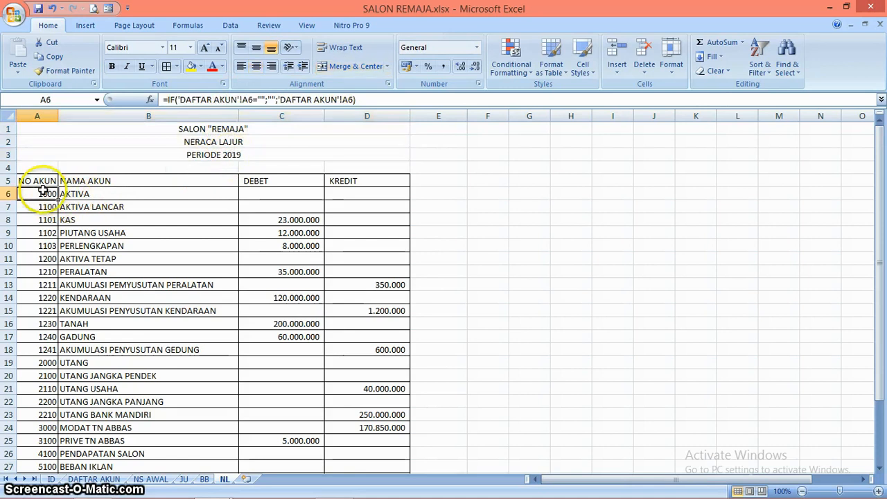
key("Right")
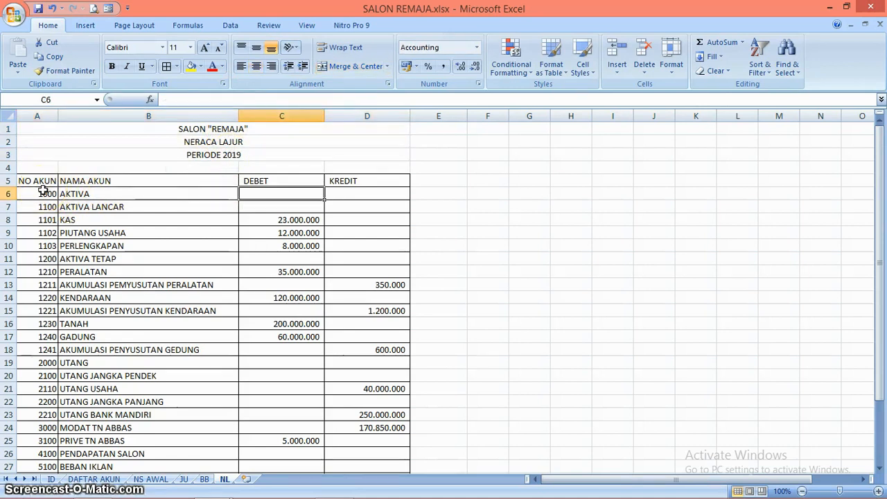
key("Down")
key("Down")
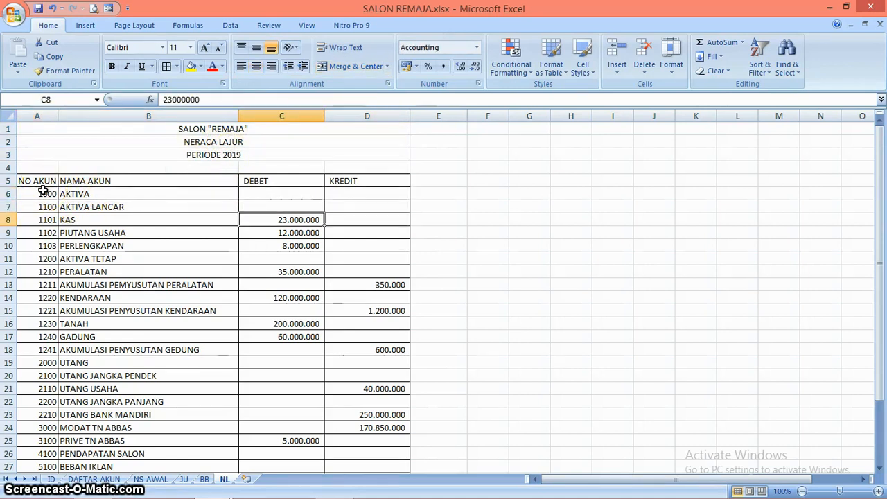
key("Left")
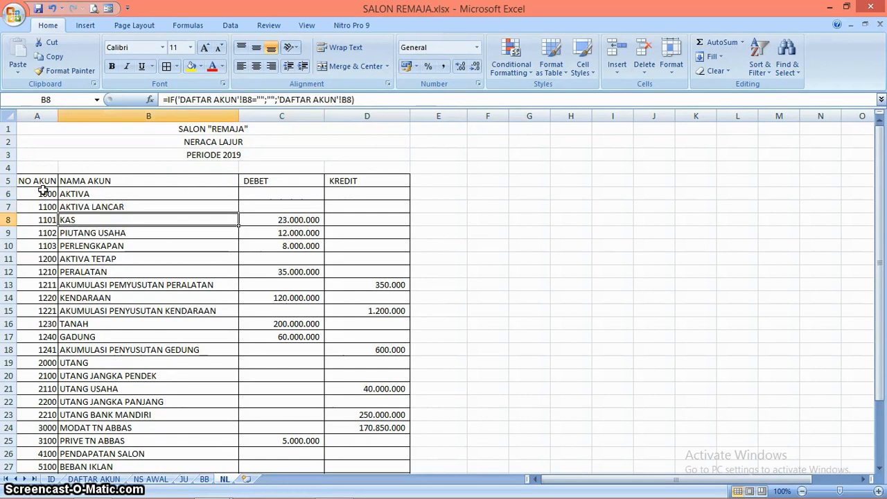
key("Right")
key("Left")
key("Left")
key("Up")
key("Up")
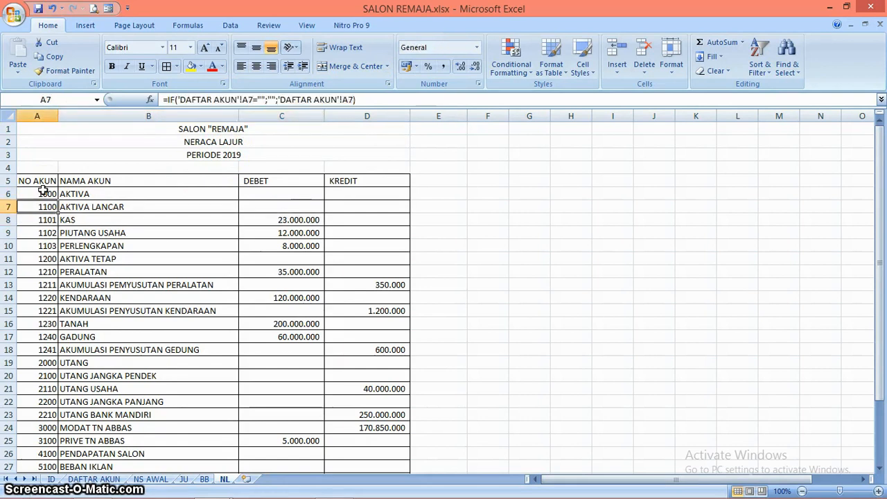
key("Right")
key("Right")
key("Down")
key("Down")
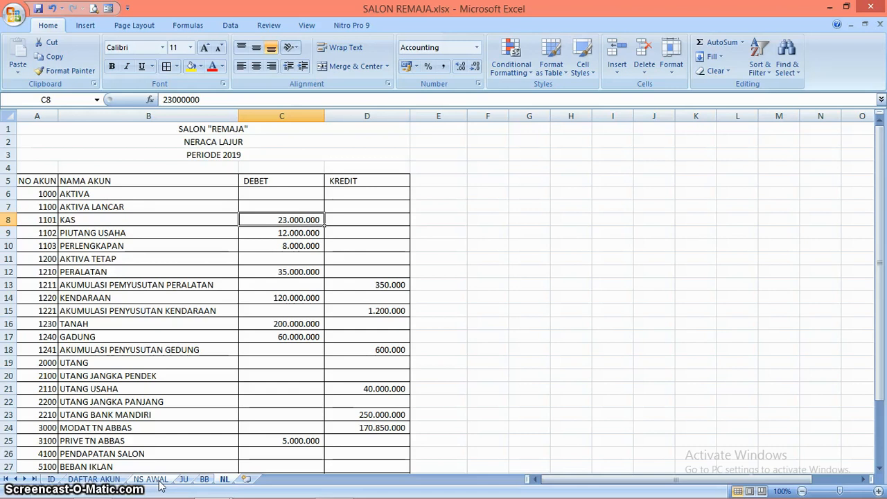
left_click(284, 193)
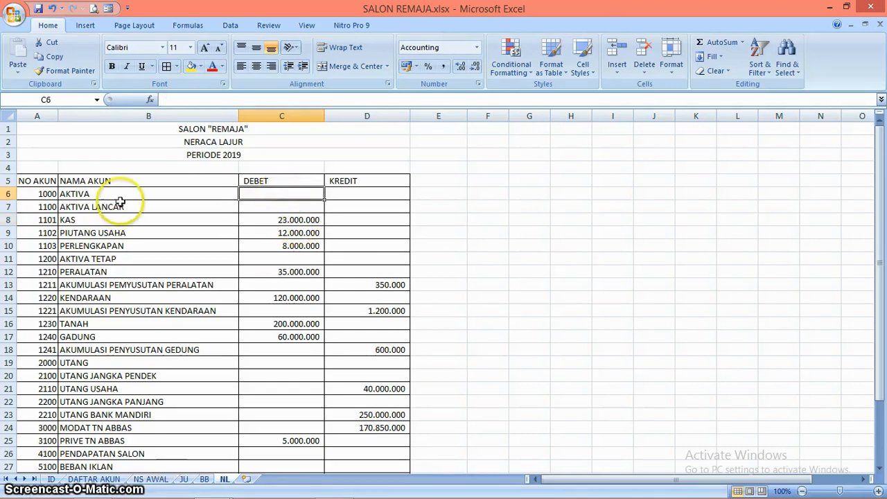
left_click(61, 193)
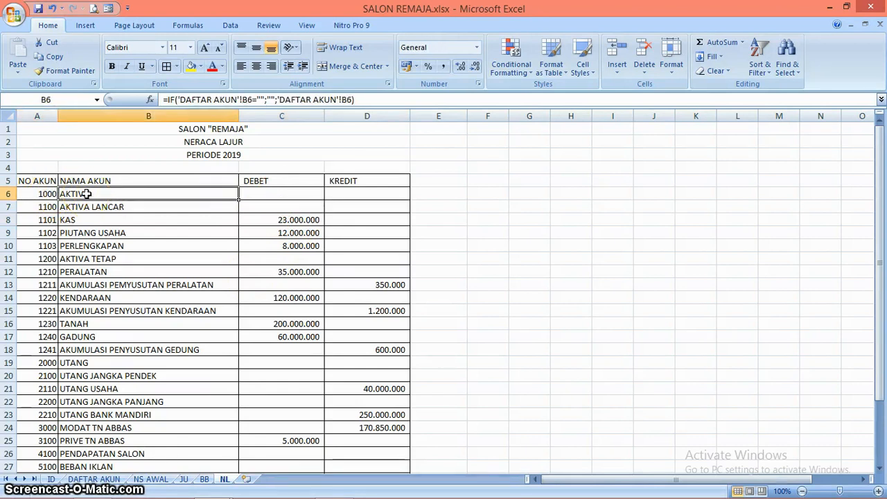
Step: Link cell C6 of the NL sheet to the same DEBET cell on the NS AWAL sheet with ='NS AWAL'!C6
left_click(156, 479)
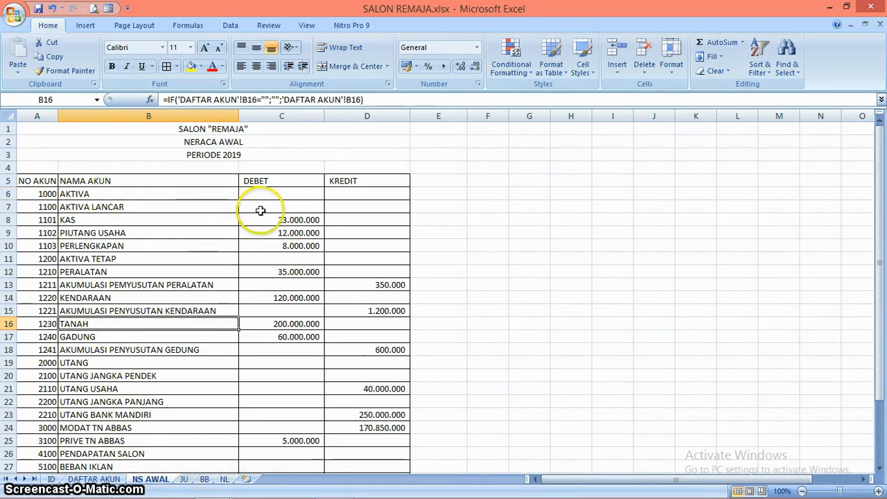
left_click(225, 479)
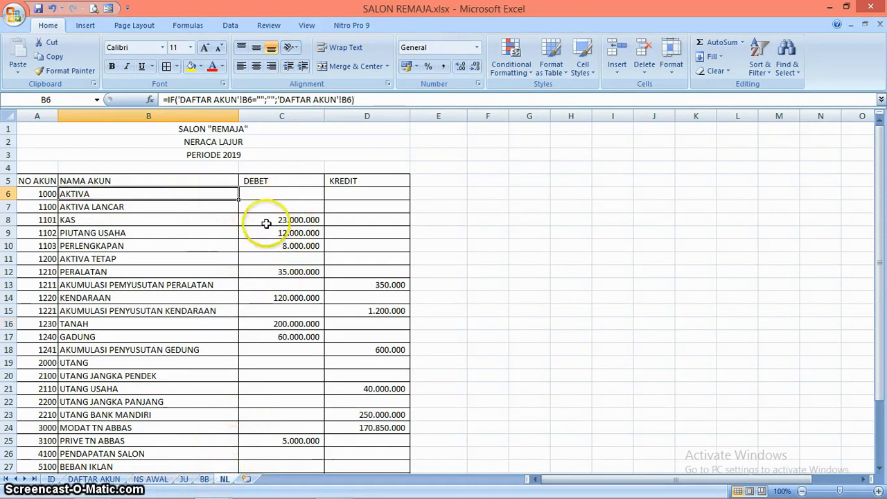
left_click(300, 191)
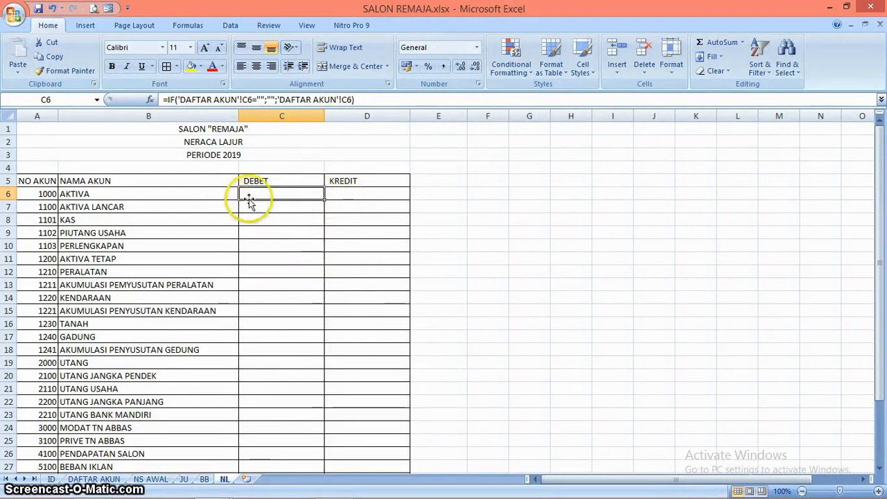
type("=")
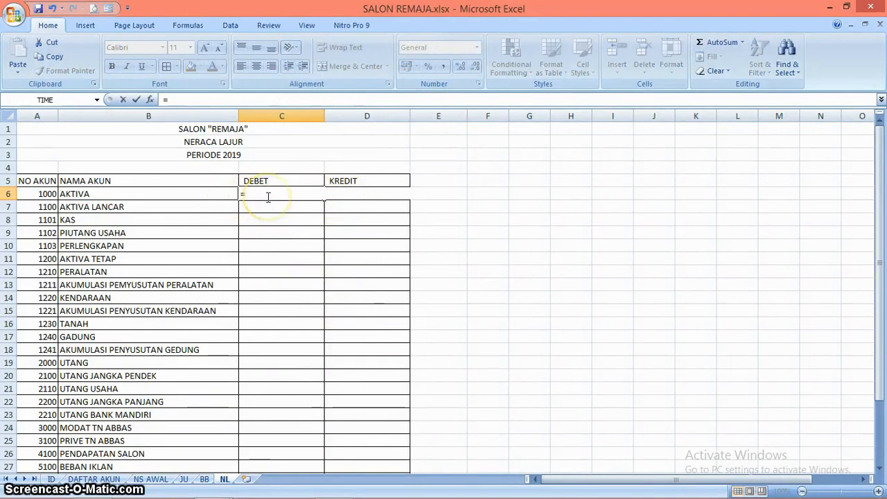
left_click(149, 479)
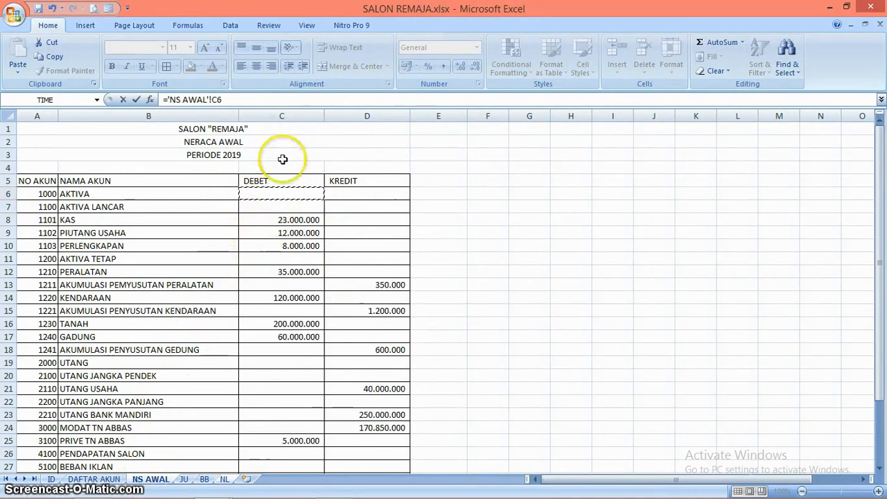
key("Return")
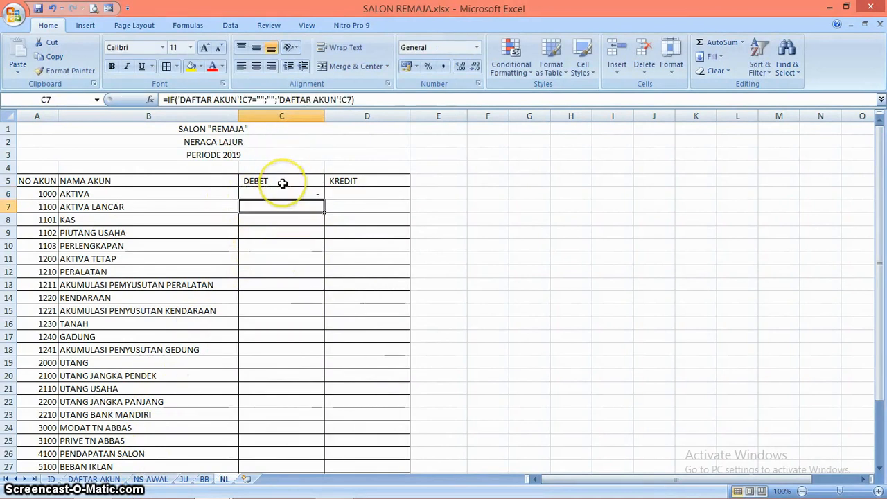
Step: Copy the NS AWAL link formula from C6 into the KREDIT cell D6 of the NL sheet
key("Up")
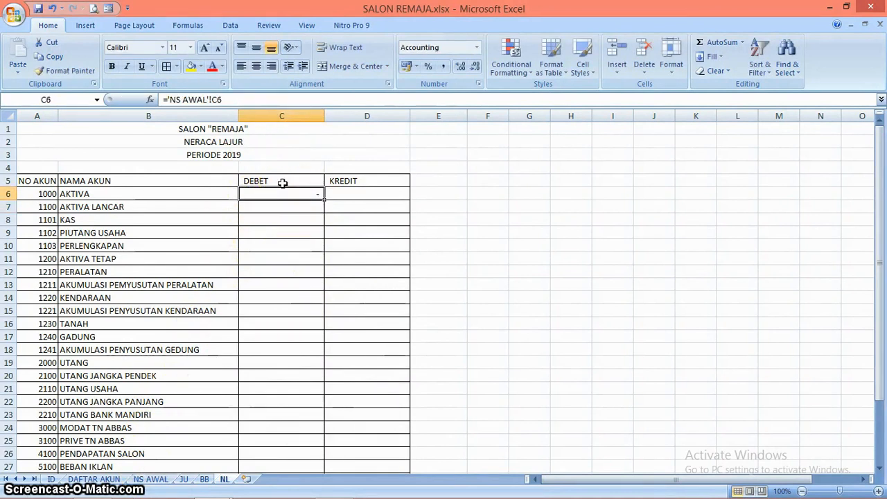
key("Right")
key("ctrl+v")
key("Left")
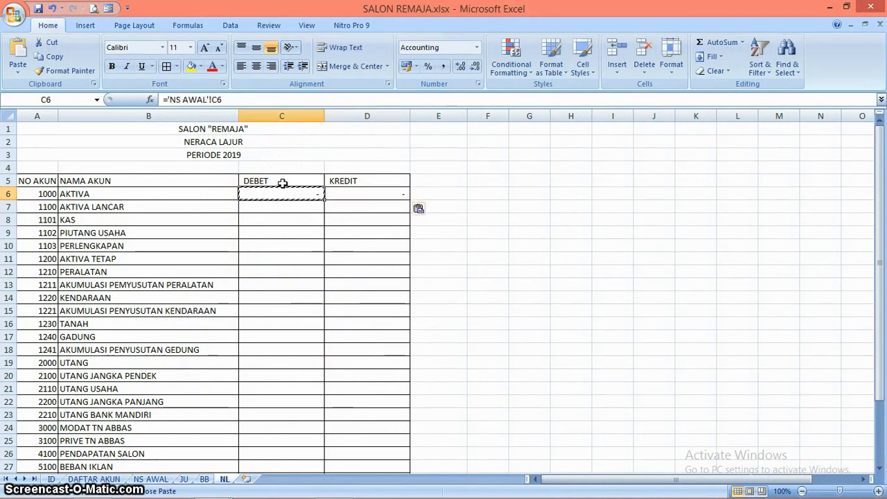
Step: Copy the link formulas in C6:D6 down through C7:D32, covering every account row above JUMLAH
key("shift+Right")
key("Down")
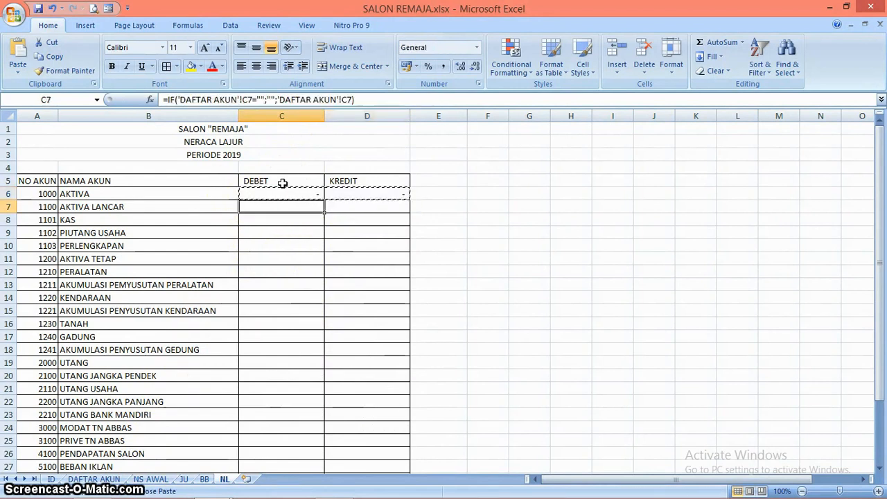
key("shift+Right")
key("shift+Down")
key("shift+Down")
key("shift+Down")
key("shift+Down")
key("shift+Down")
key("shift+Down")
key("shift+Down")
key("shift+Down")
key("shift+Down")
key("shift+Down")
key("shift+Down")
key("shift+Down")
key("shift+Down")
key("shift+Down")
key("shift+Down")
key("shift+Down")
key("shift+Down")
key("shift+Down")
key("shift+Down")
key("shift+Down")
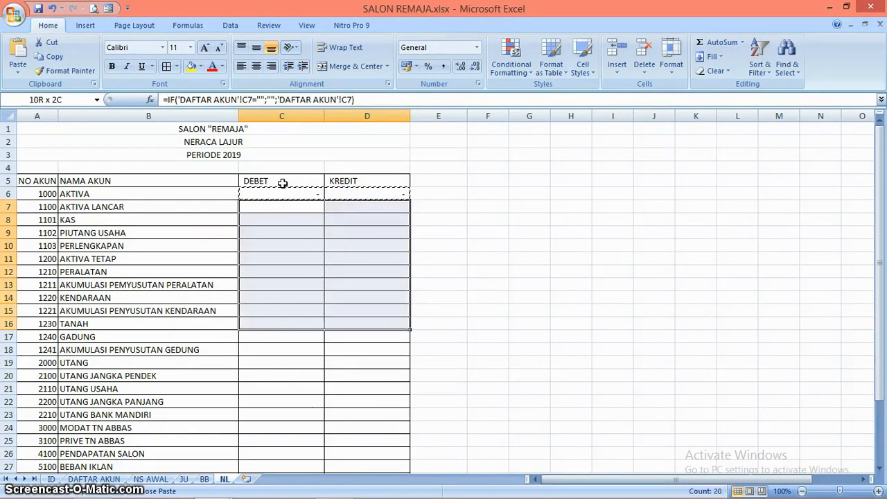
key("shift+Down")
key("shift+Down")
key("shift+Down")
key("shift+Down")
key("shift+Down")
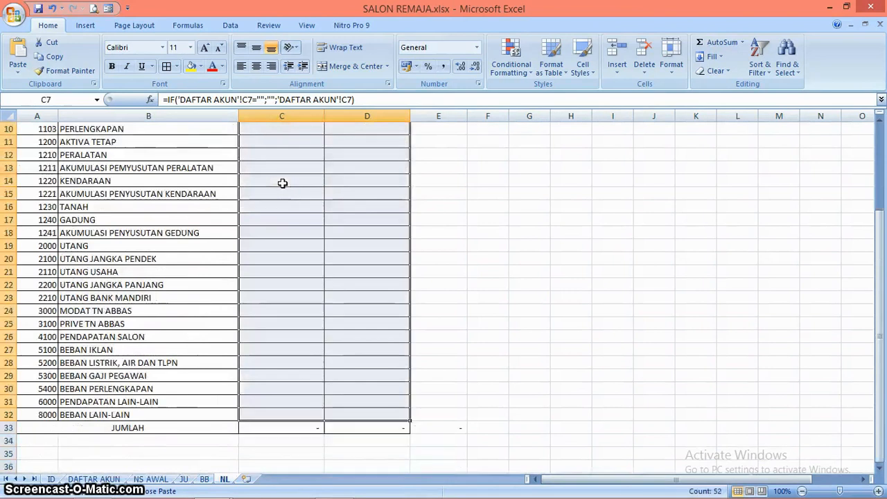
key("ctrl+v")
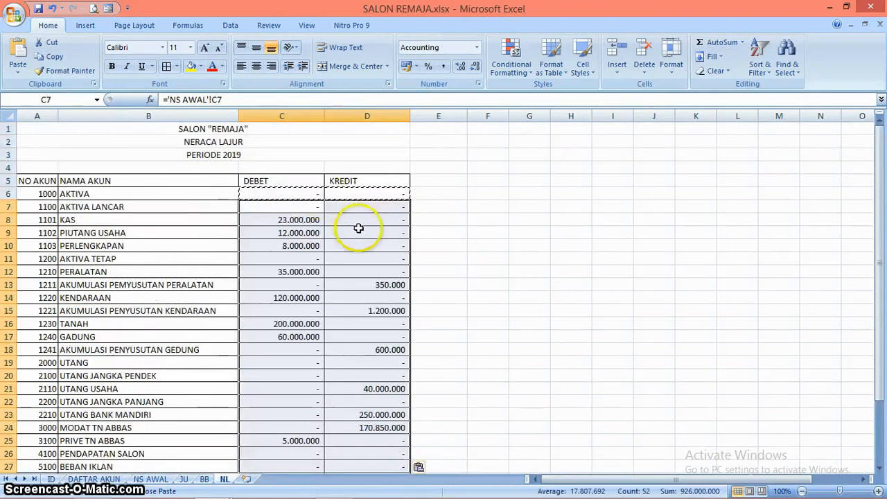
left_click(358, 228)
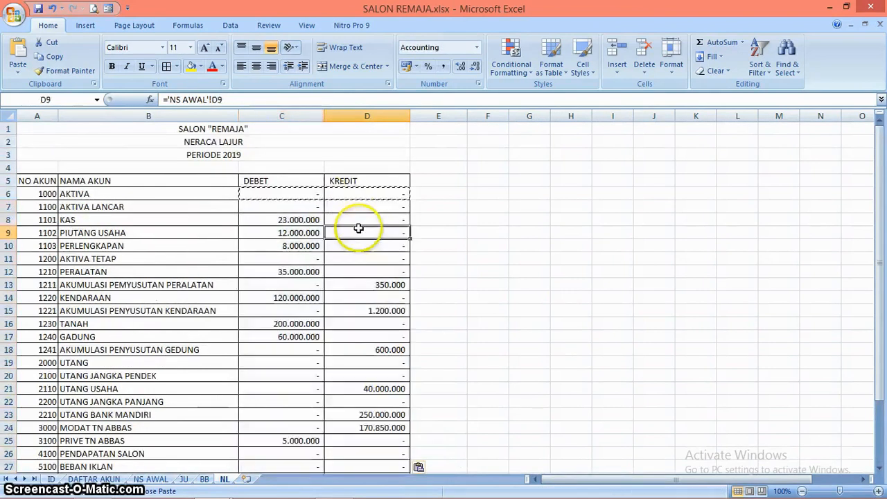
Step: Test the link by setting the KAS debit on the NS AWAL sheet to 30.000.000 and checking the KAS row on NL
left_click(303, 195)
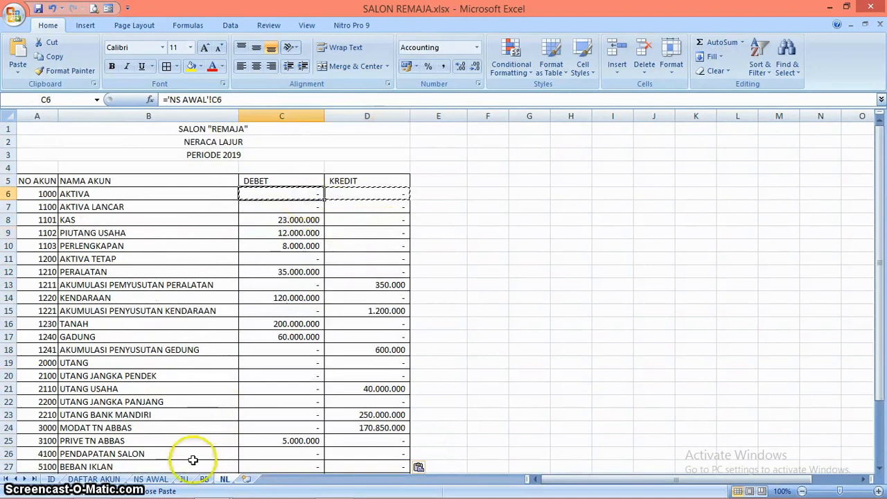
left_click(168, 480)
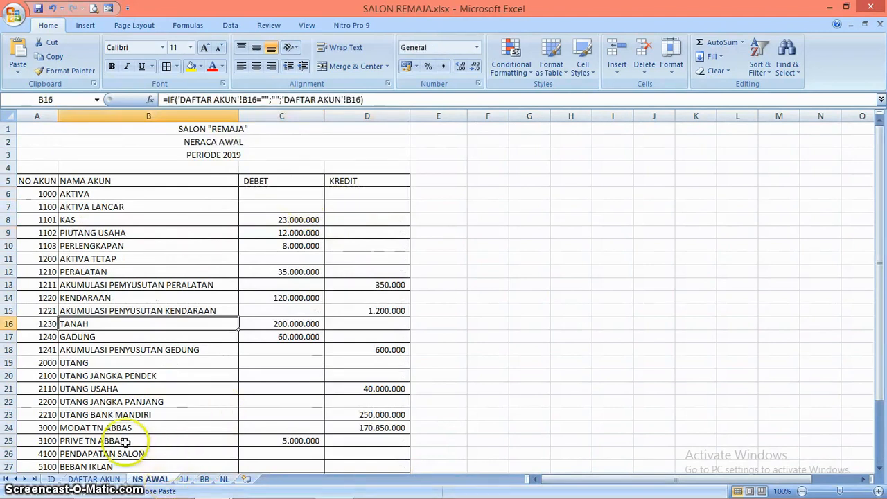
left_click(298, 220)
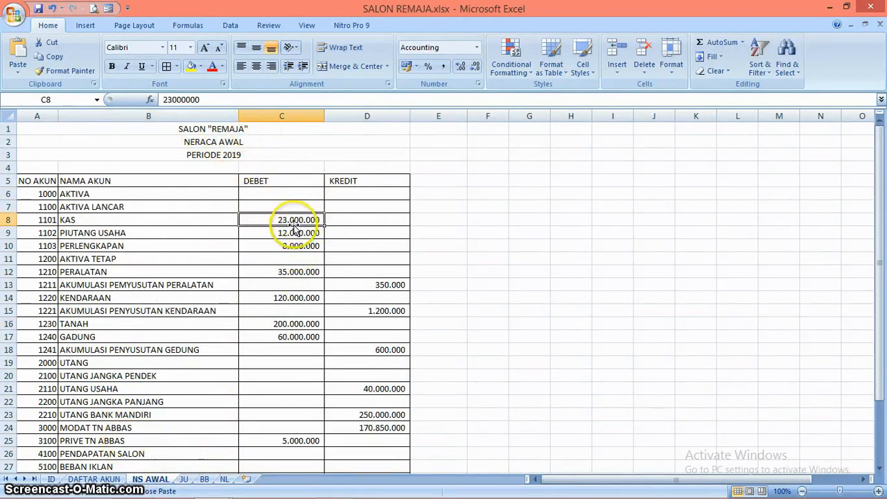
type("30")
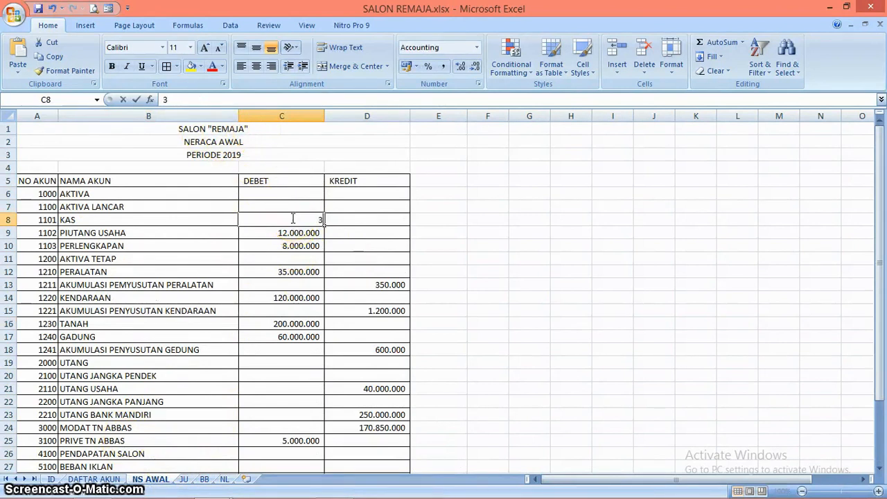
key("Return")
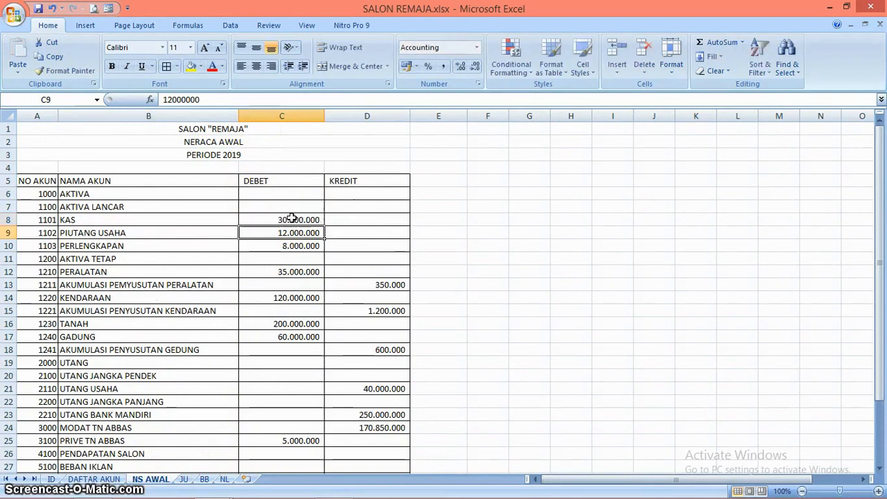
left_click(223, 479)
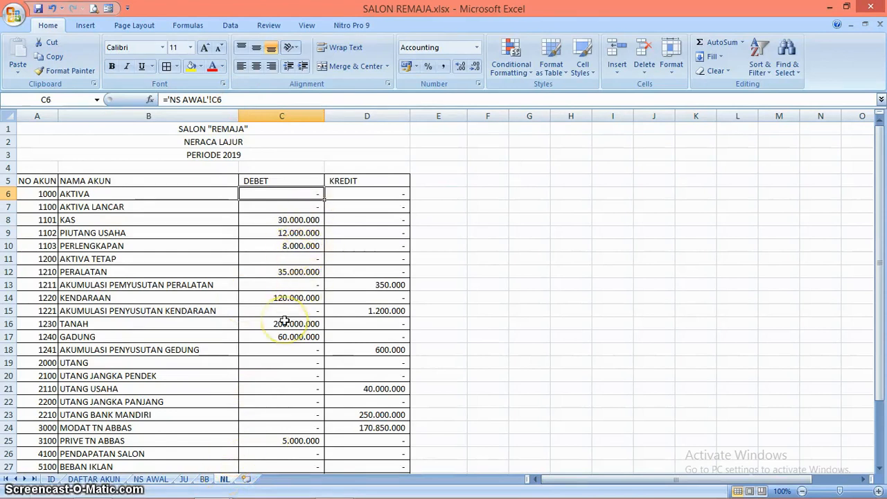
Step: Undo the test change to the KAS amount on NS AWAL and return to the NL sheet
key("ctrl+z")
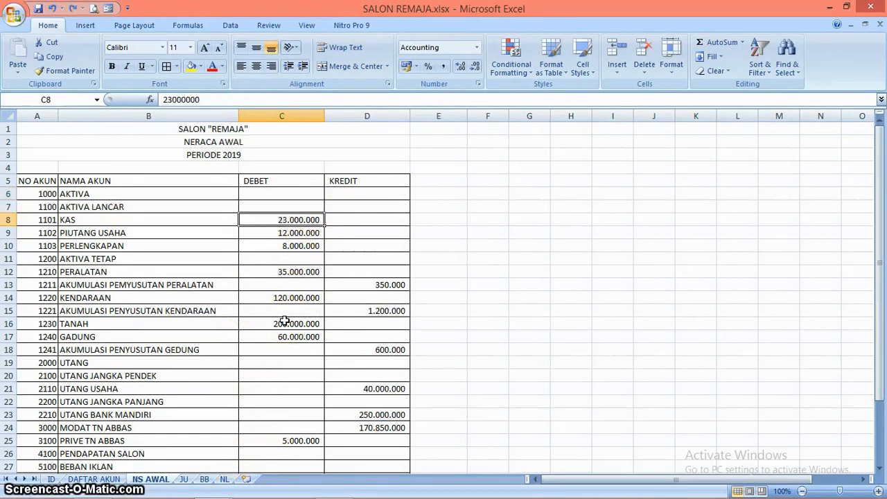
left_click(223, 479)
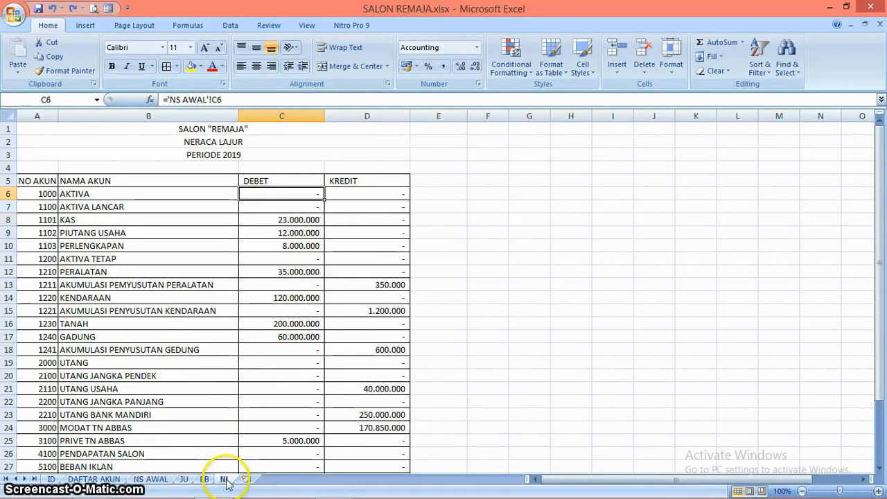
left_click(337, 320)
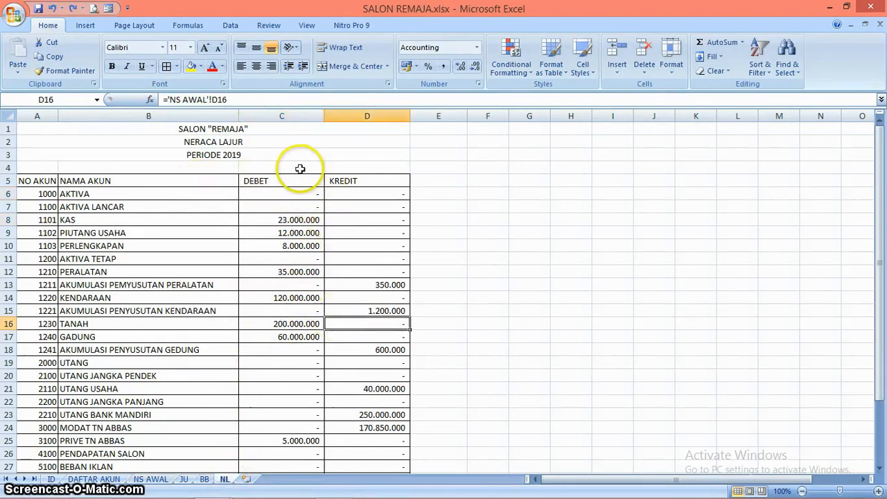
Step: Merge and center cells C4:D4 above DEBET and KREDIT and enter the heading NSA
left_click_drag(296, 168, 332, 169)
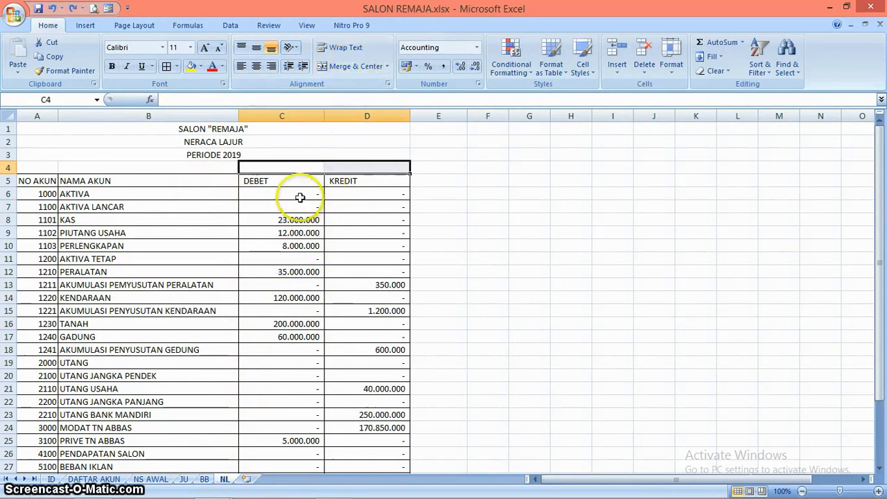
left_click(353, 69)
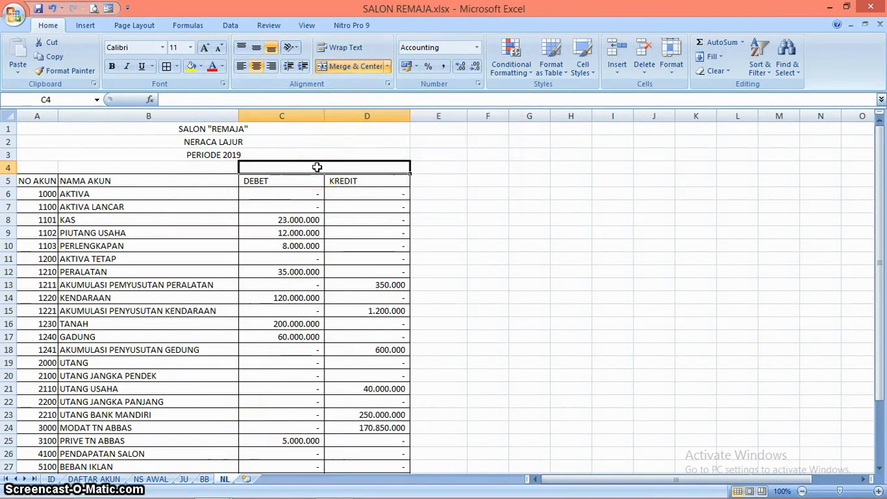
type("NSA")
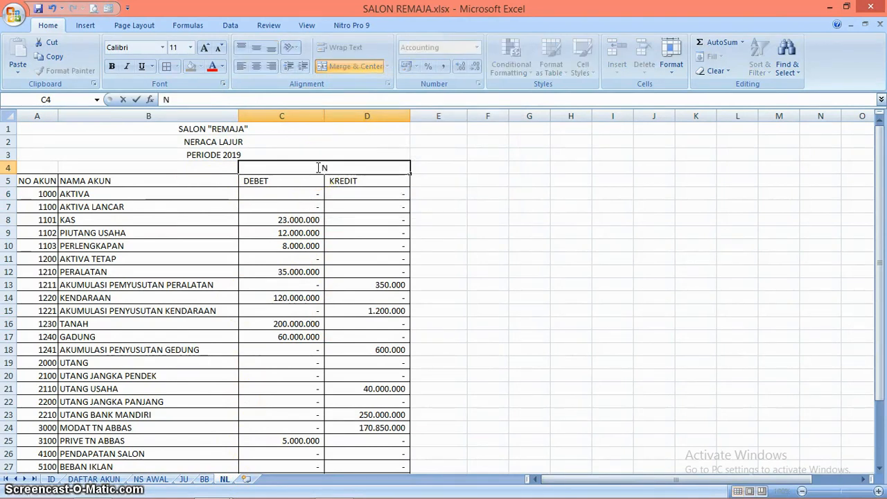
left_click(184, 168)
Step: Apply all borders to the heading row cells A4:D4
left_click_drag(53, 168, 81, 168)
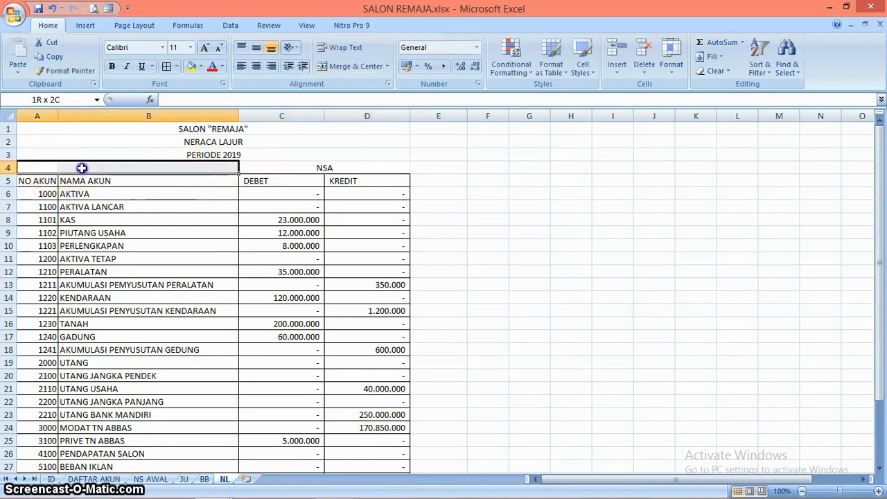
left_click(167, 68)
left_click(166, 170)
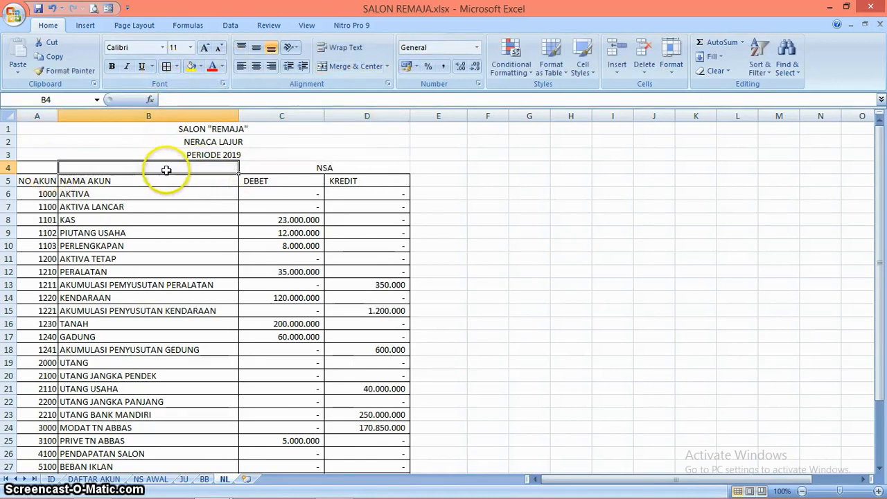
key("shift+Right")
left_click(166, 67)
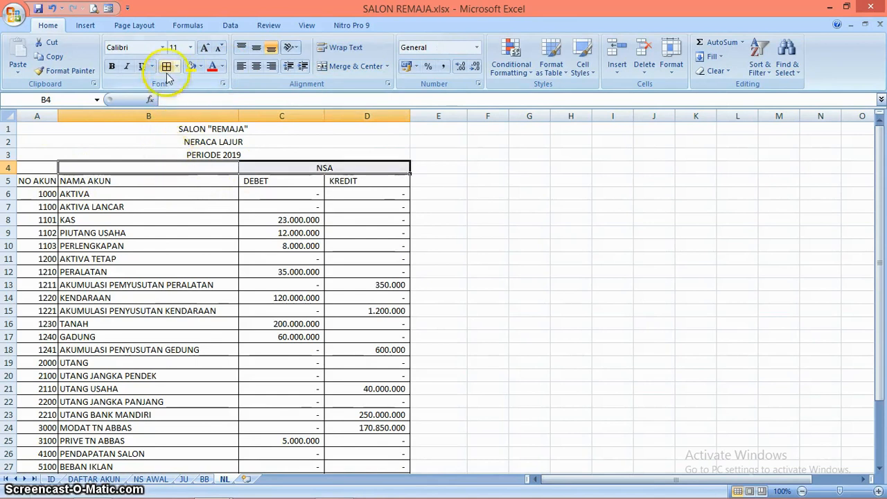
Step: Merge and center the NAMA AKUN heading across B4:B5 and the NO AKUN heading across A4:A5
left_click(97, 169)
key("shift+Down")
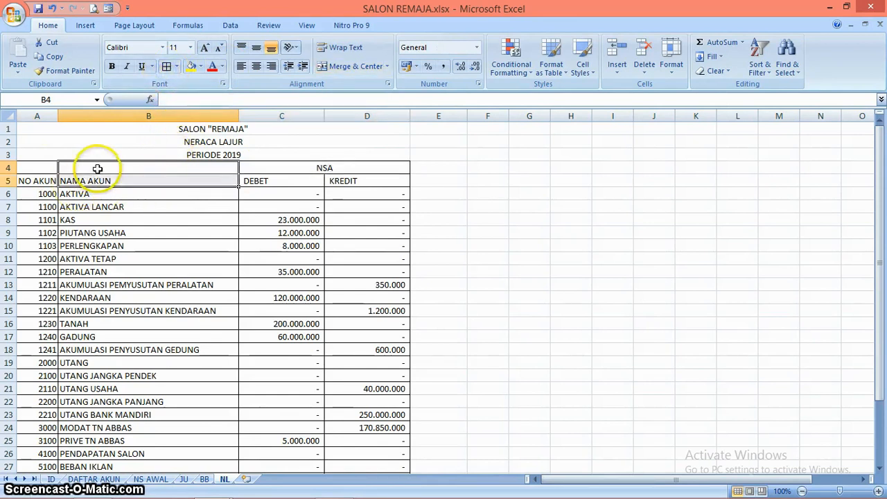
left_click(356, 66)
key("Left")
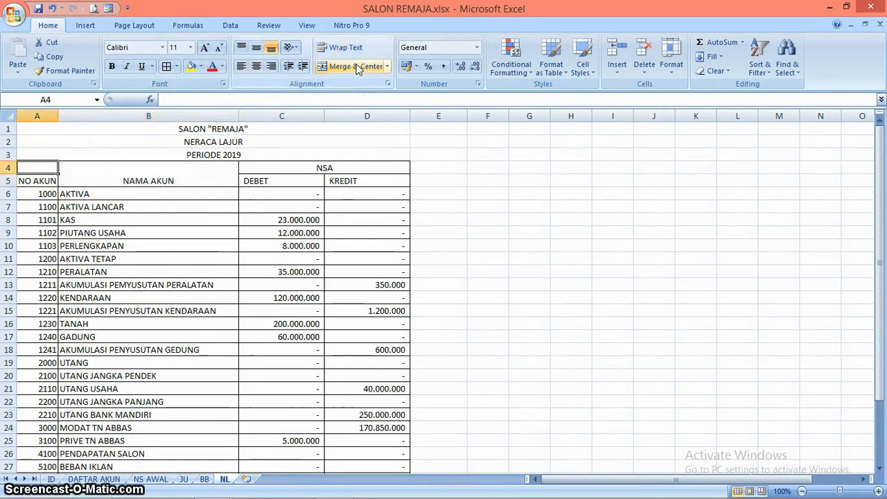
key("shift+Down")
left_click(356, 65)
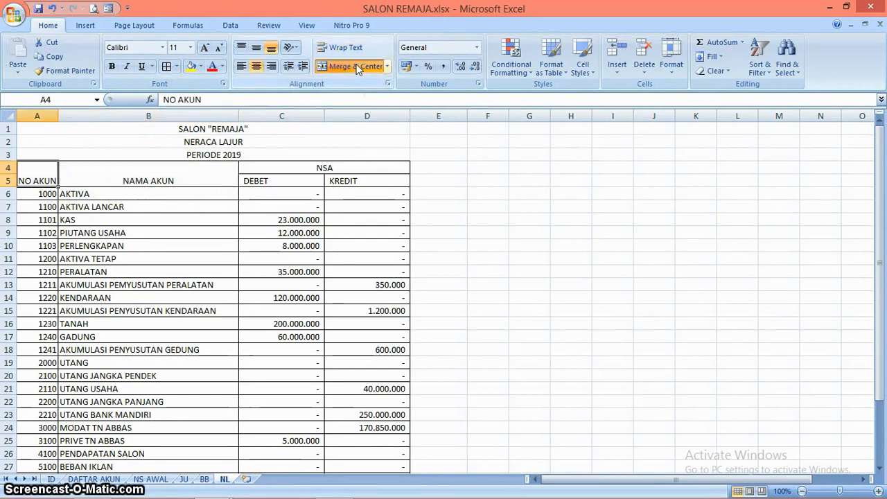
Step: Align the merged NO AKUN and NAMA AKUN headings vertically to the middle of their cells
key("shift+Right")
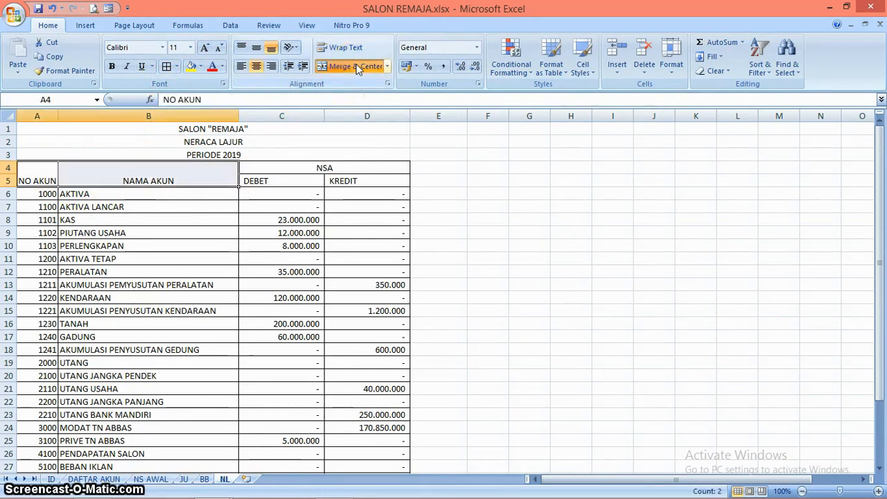
left_click(256, 47)
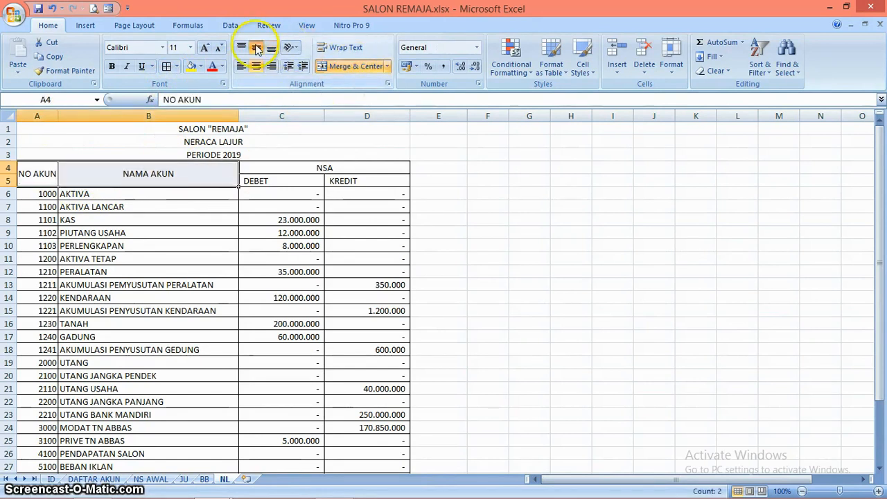
left_click(439, 167)
left_click(530, 205)
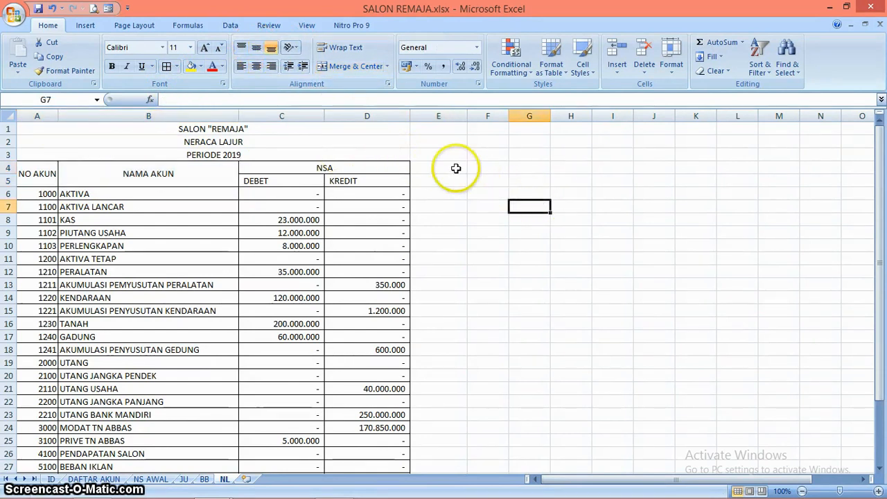
left_click(456, 168)
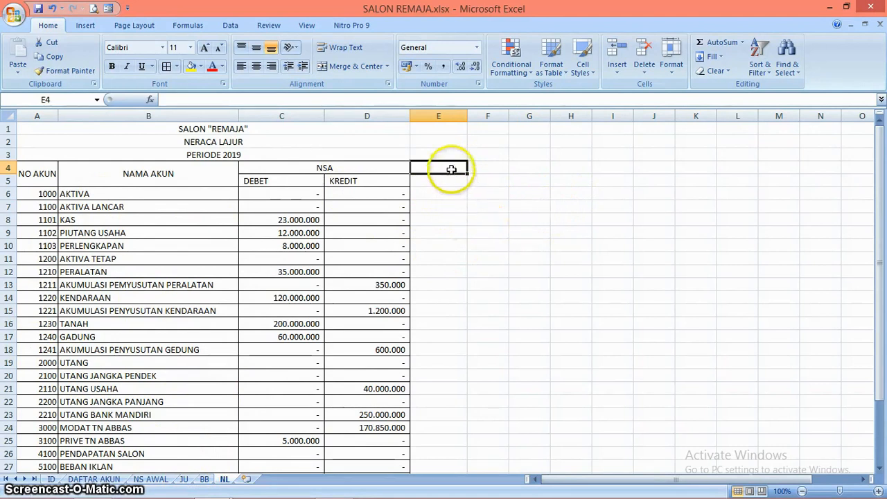
Step: Merge and center cells E4:F4 and enter the heading MUTASI JU
left_click_drag(449, 169, 481, 169)
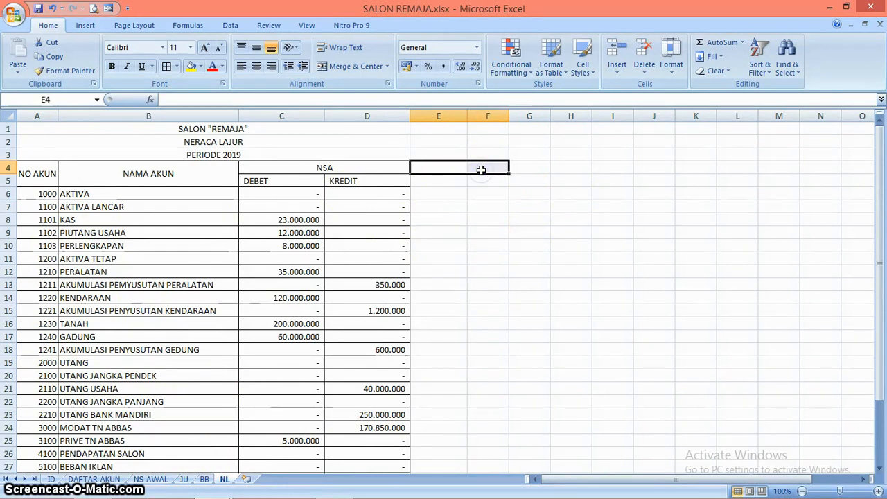
left_click(359, 72)
type("NERA")
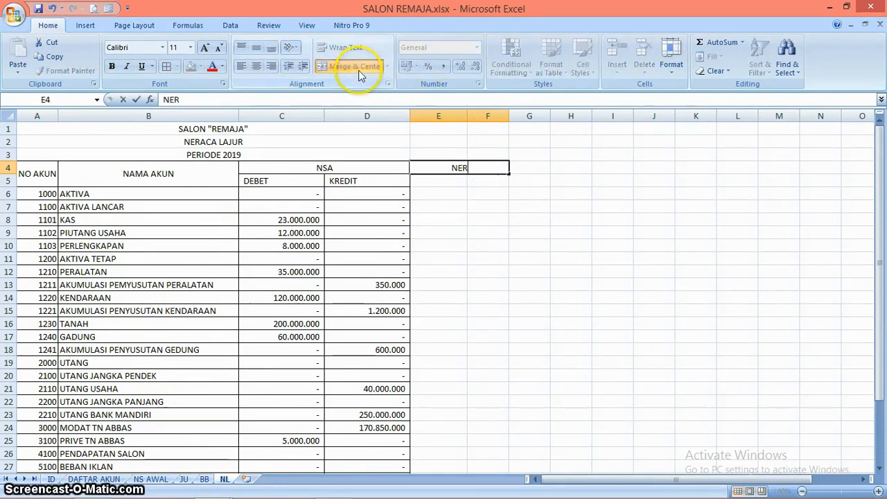
key("BackSpace")
key("BackSpace")
key("BackSpace")
key("BackSpace")
type("MUTASI JU")
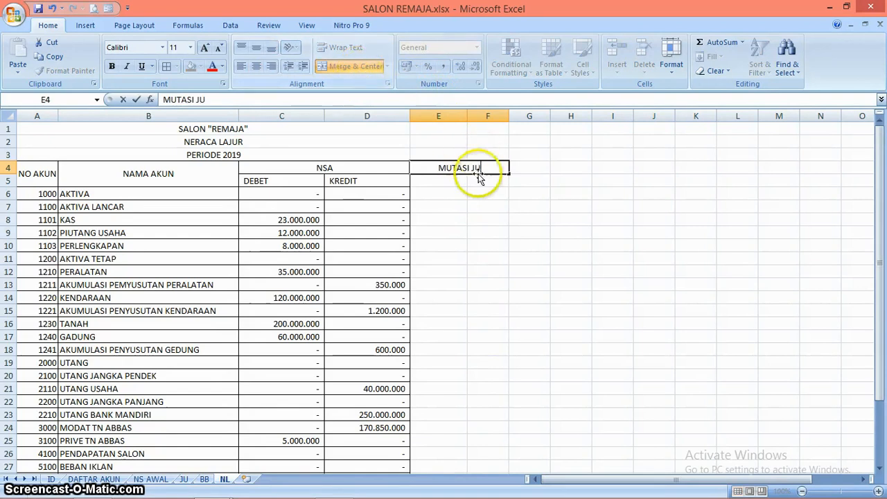
Step: Enter the subheadings DEBET in E5 and KREDIT in F5 under MUTASI JU
left_click(448, 179)
type("DEBET")
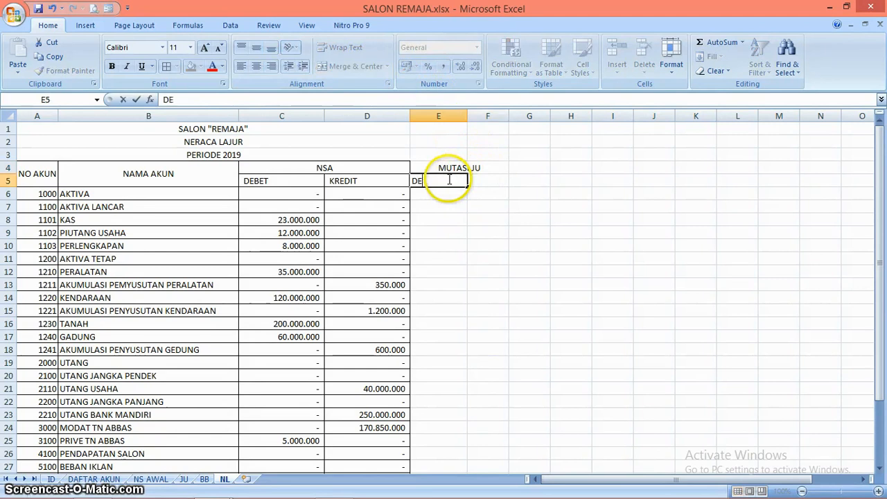
key("Tab")
type("KR")
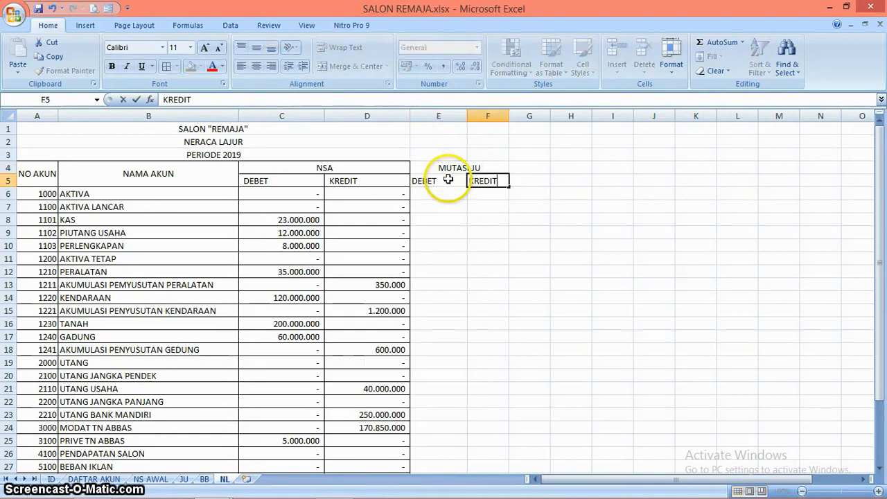
left_click(471, 232)
Step: Give columns D, E and F the same width, matching the existing NSA KREDIT column
left_click_drag(437, 115, 467, 117)
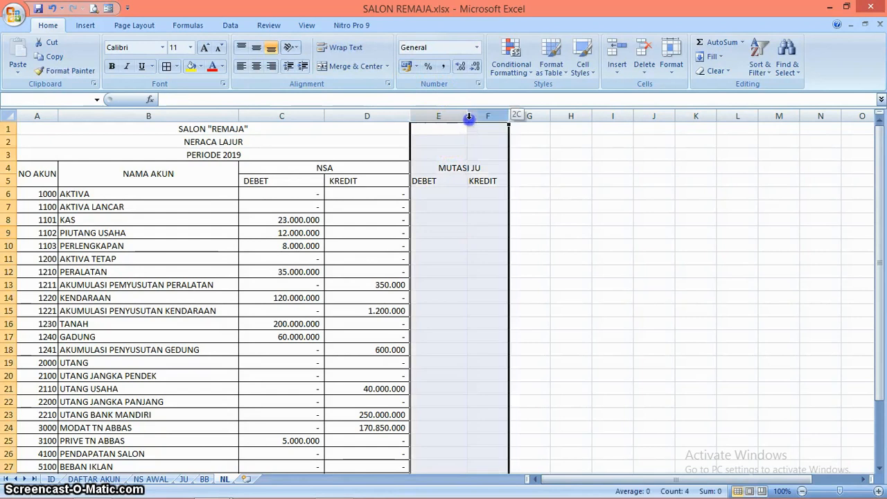
left_click_drag(390, 116, 487, 116)
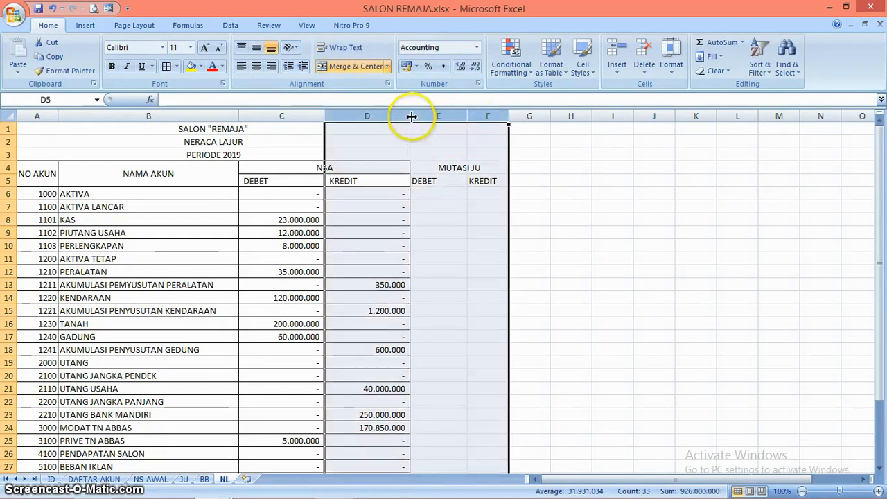
left_click_drag(409, 115, 410, 117)
left_click(494, 235)
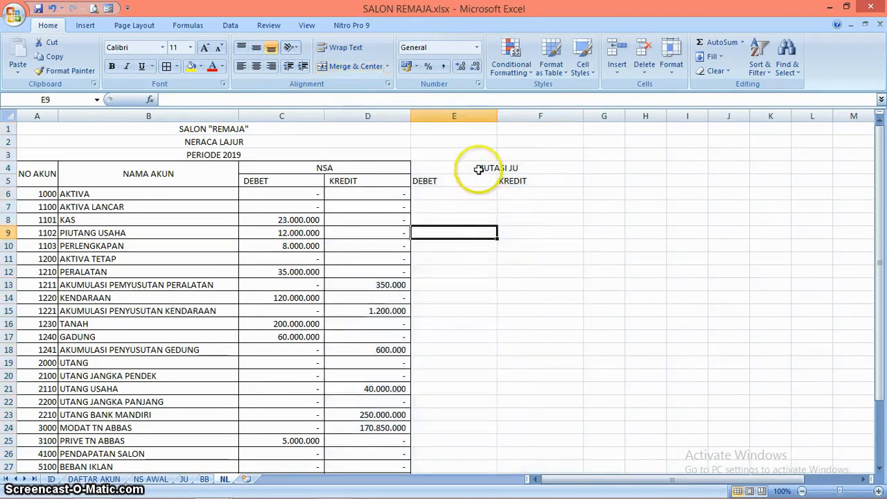
Step: Apply all borders to the MUTASI JU columns E and F from row 4 down through the account rows
left_click(485, 170)
left_click_drag(498, 173, 537, 450)
left_click(170, 66)
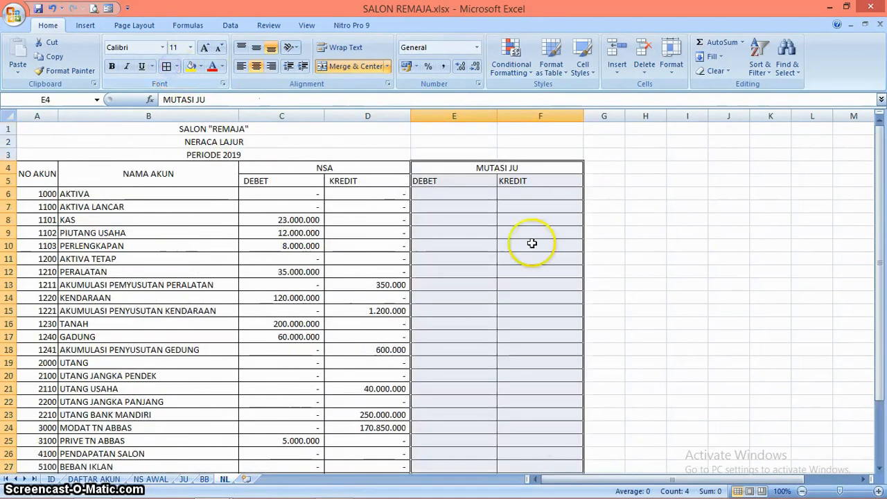
Step: Center the DEBET and KREDIT subheadings in cells C5:F5
left_click(490, 247)
key("Up")
key("Up")
key("Up")
key("Up")
key("Left")
key("Left")
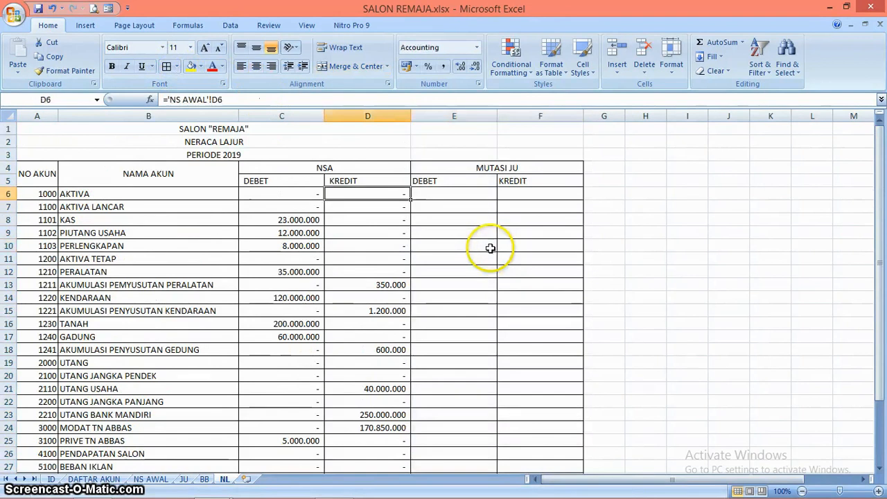
key("Up")
key("Left")
key("Right")
key("Down")
key("shift+Right")
key("shift+Right")
key("shift+Right")
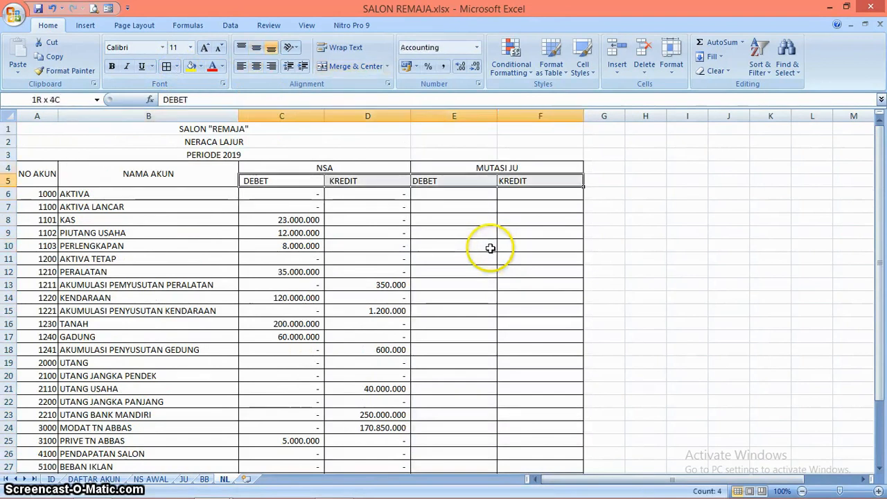
left_click(256, 65)
left_click(472, 258)
key("Up")
key("Up")
key("Up")
key("Up")
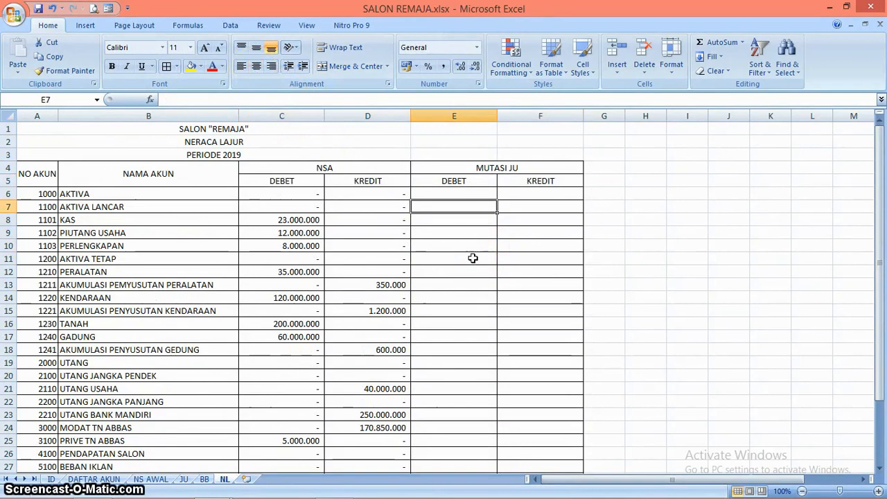
key("Up")
key("Up")
key("Up")
key("Right")
key("Right")
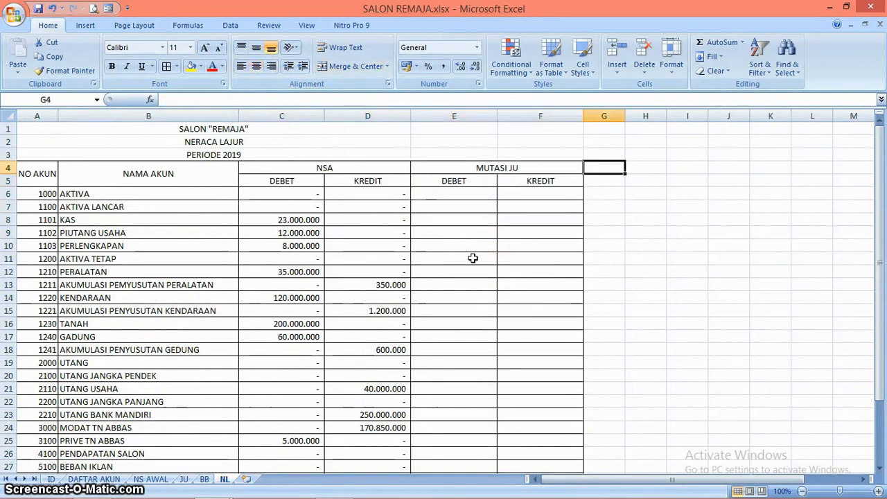
key("Left")
key("Left")
key("Left")
key("Right")
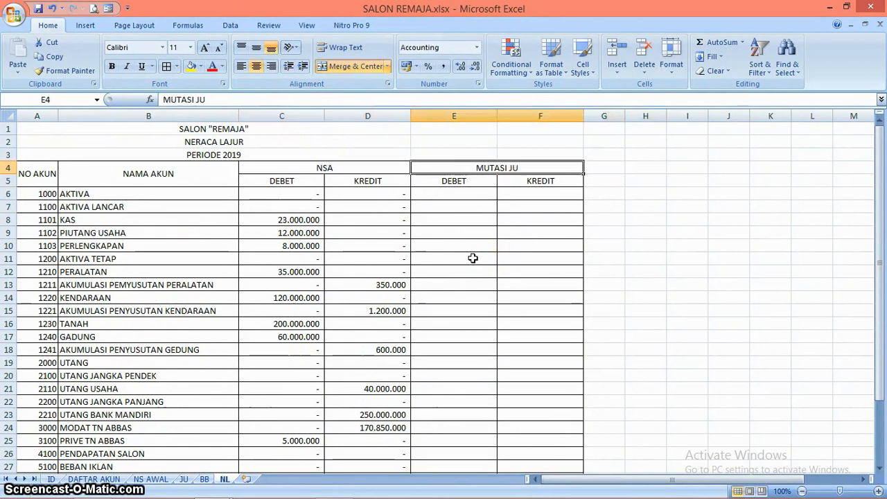
key("Down")
key("Down")
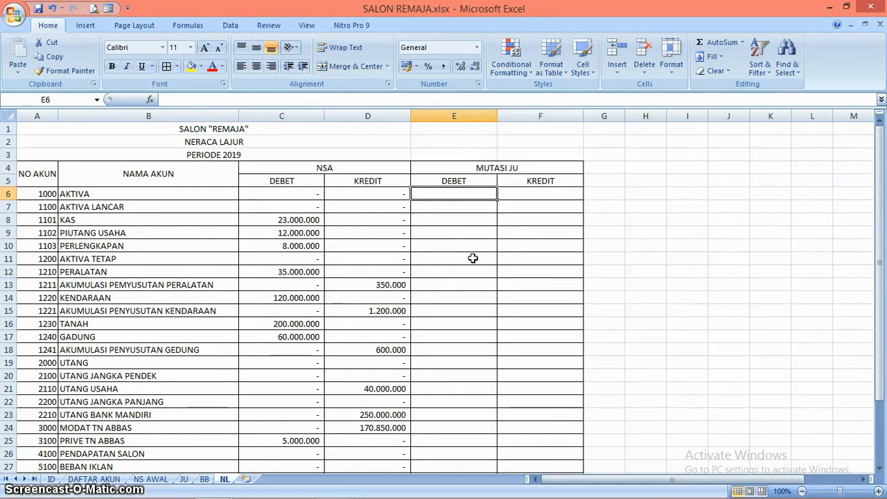
key("Down")
key("Down")
key("Up")
key("Up")
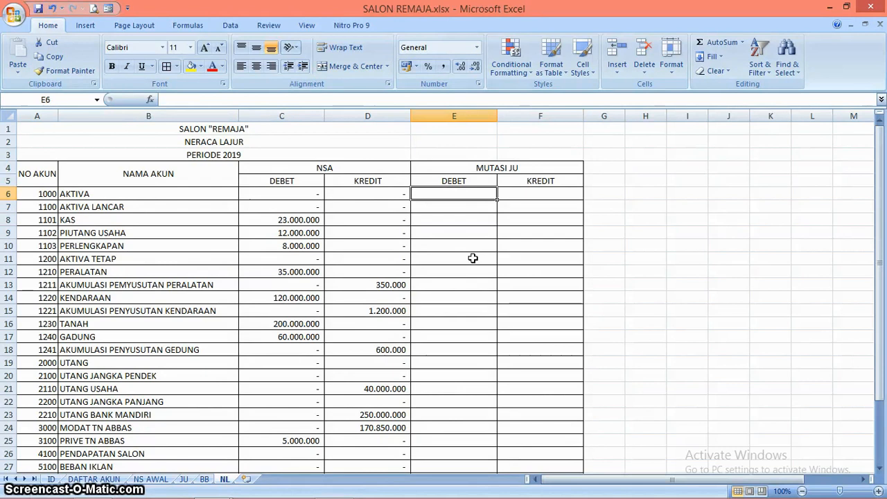
Step: Examine the account references and the debit and credit entries in the JU sheet, and return to the NL sheet
key("Down")
key("Down")
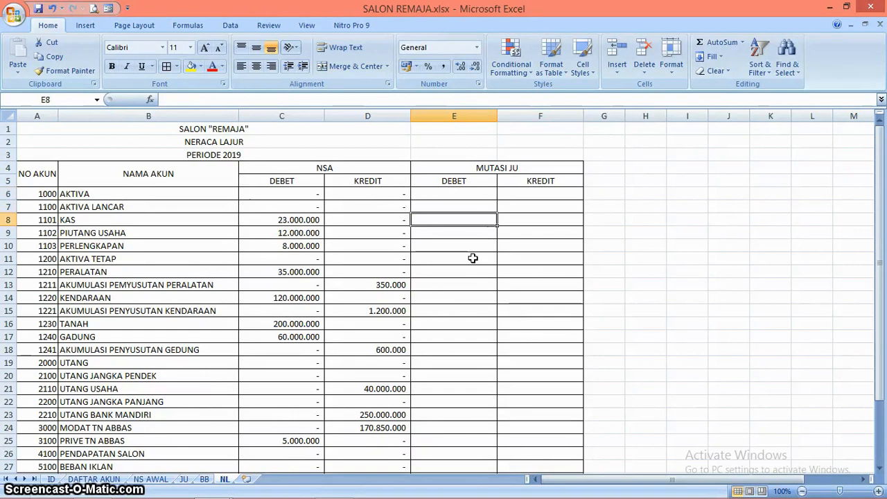
left_click(185, 479)
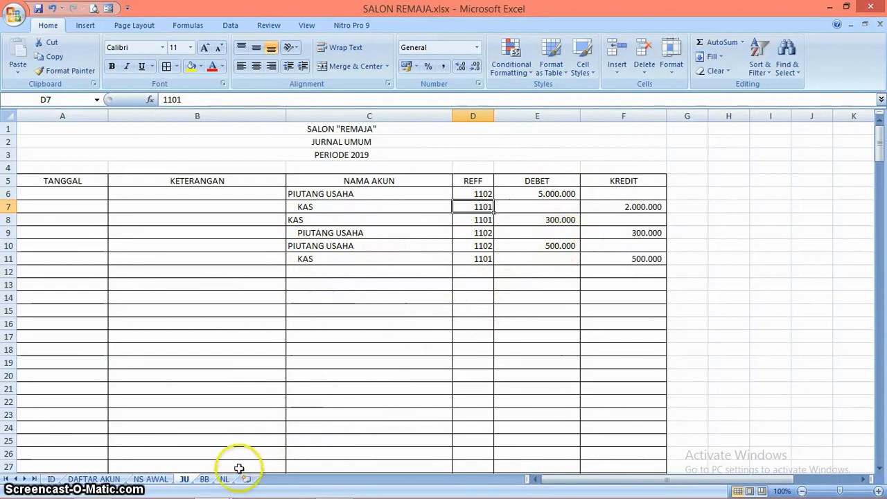
left_click(225, 478)
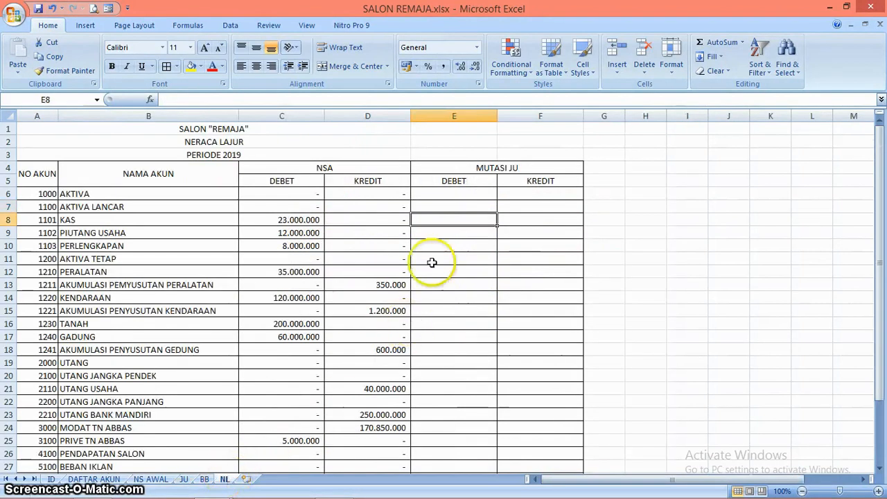
Step: Start a SUMIF formula in E6 of the NL sheet with the absolute range JU!$D$5:$F$250
left_click(465, 194)
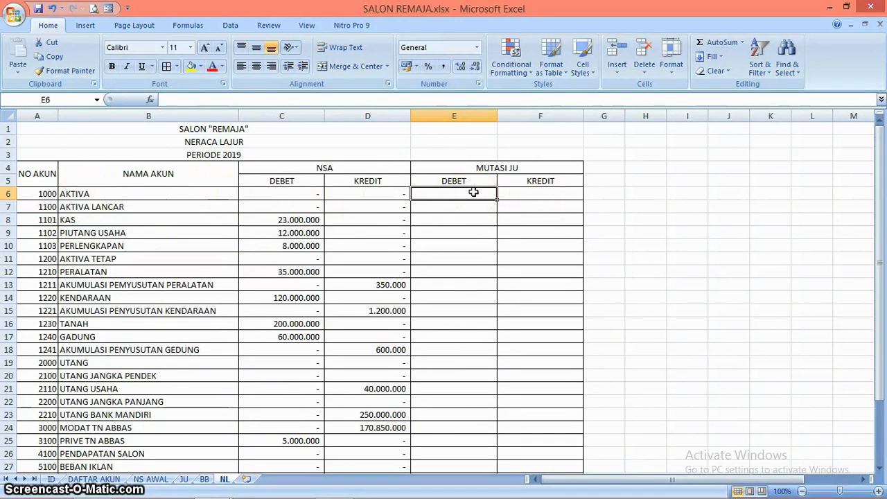
type("=")
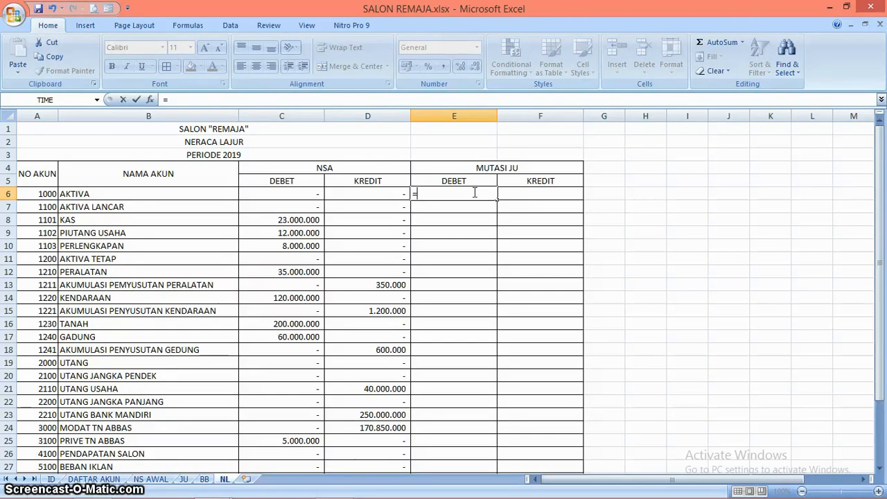
type("SUM")
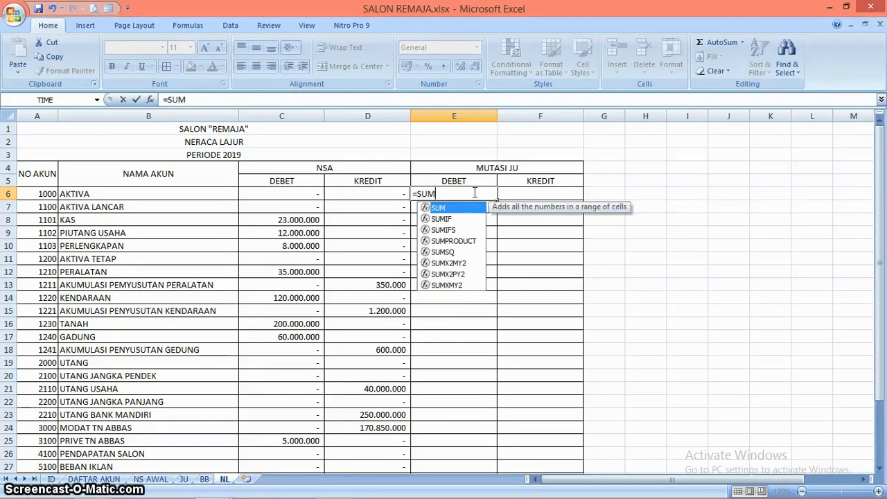
type("IF")
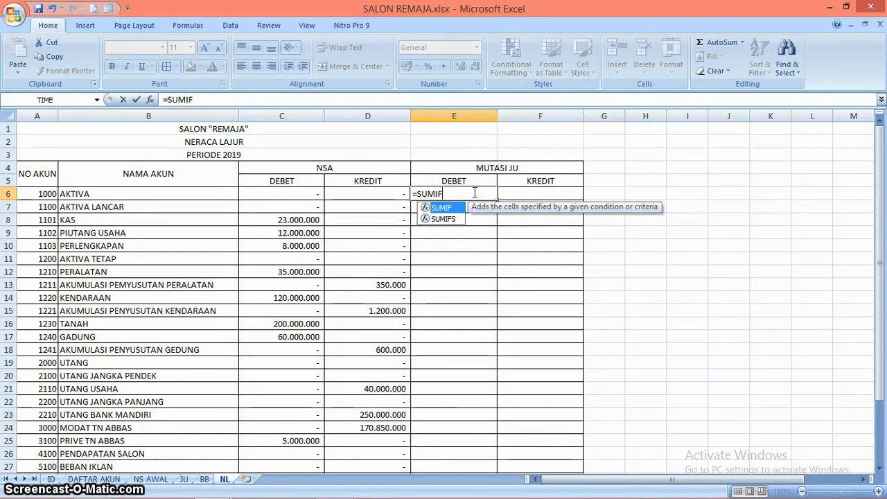
type("(")
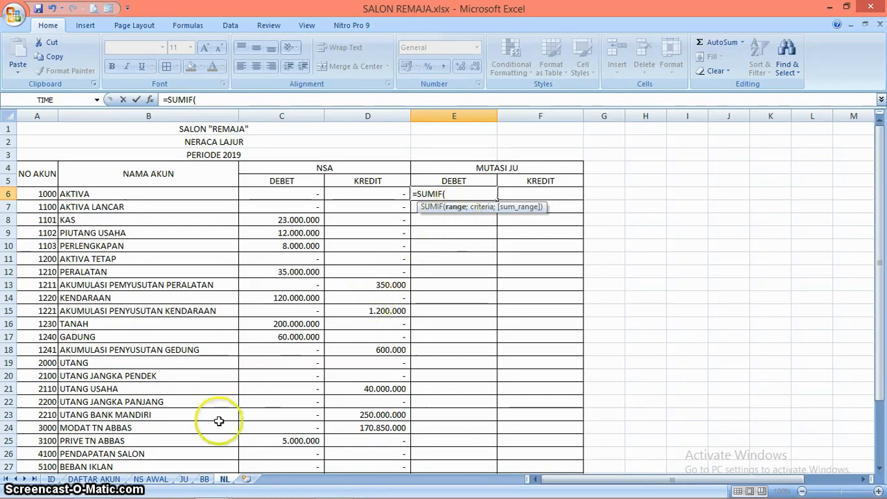
left_click(184, 480)
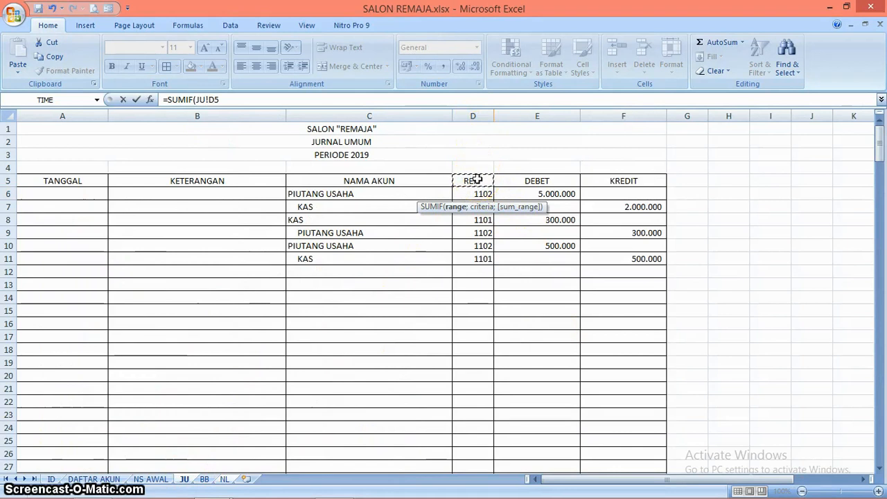
key("shift+Right")
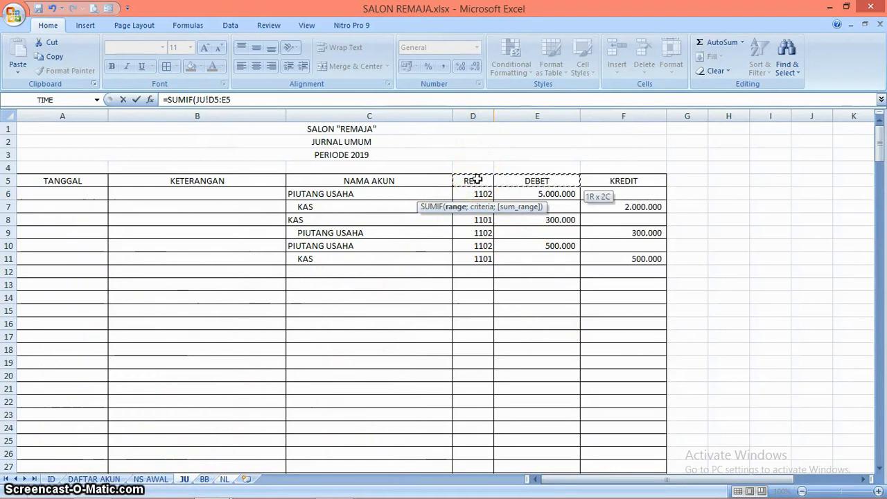
key("shift+Right")
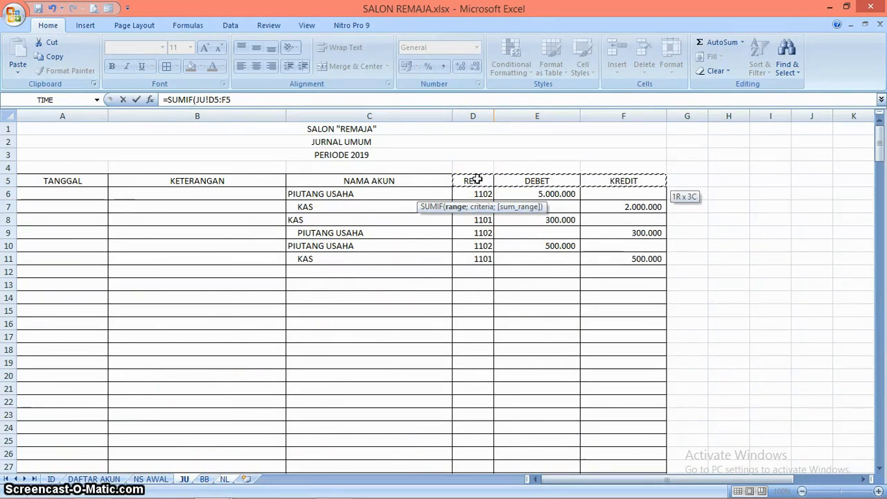
left_click_drag(666, 183, 669, 458)
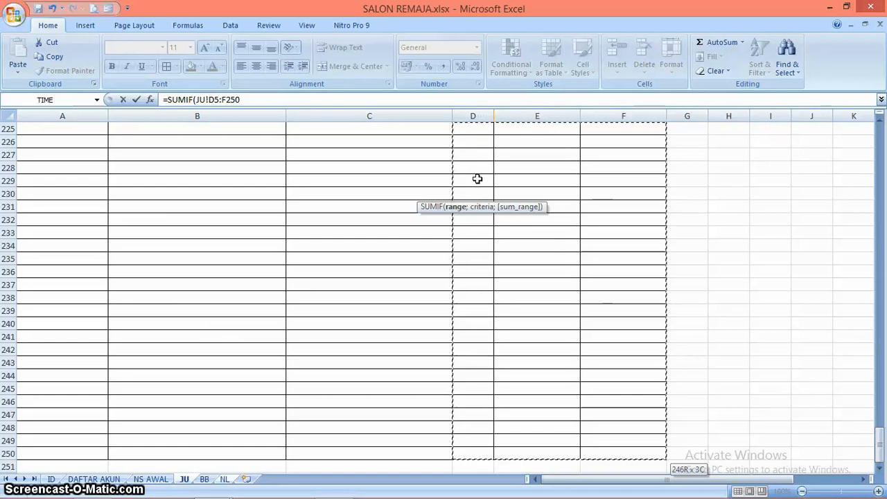
key("F4")
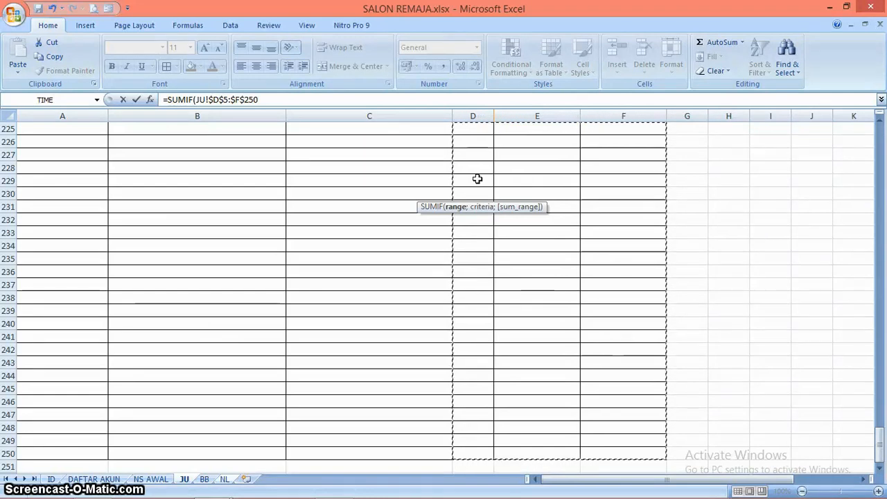
type(";")
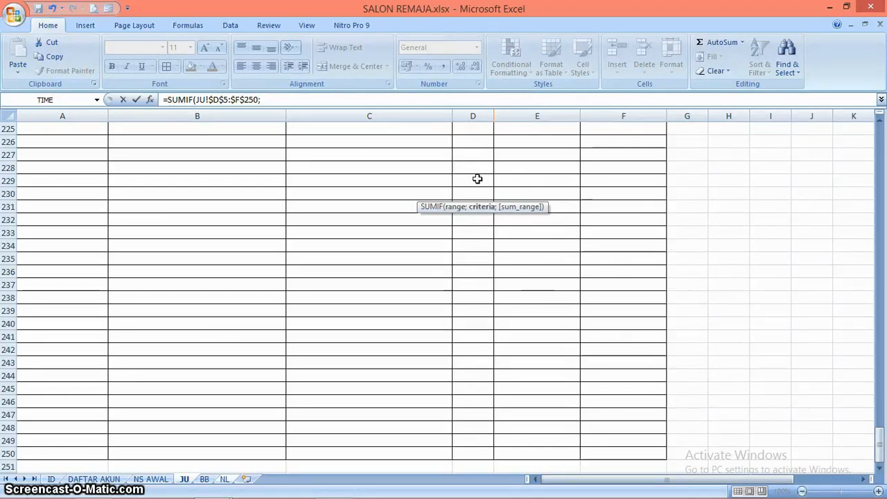
Step: Add the account number cell NL!A6 as the criteria of the SUMIF formula in E6
left_click(472, 207)
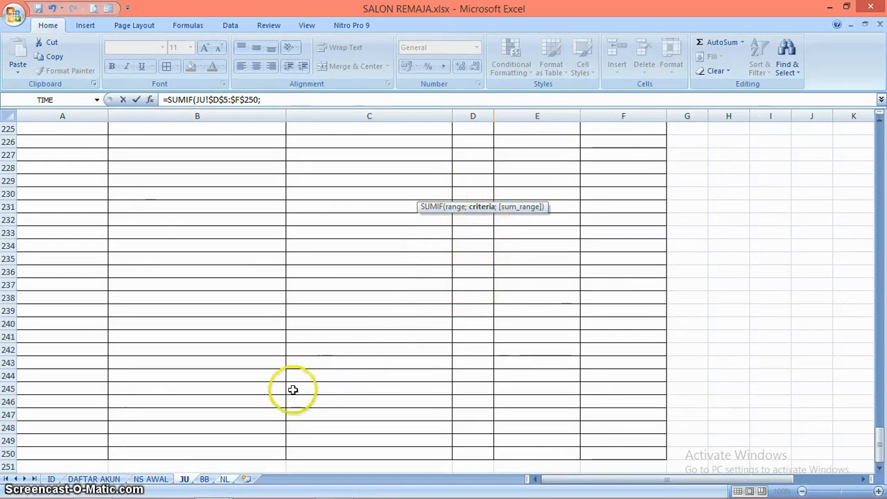
left_click(224, 479)
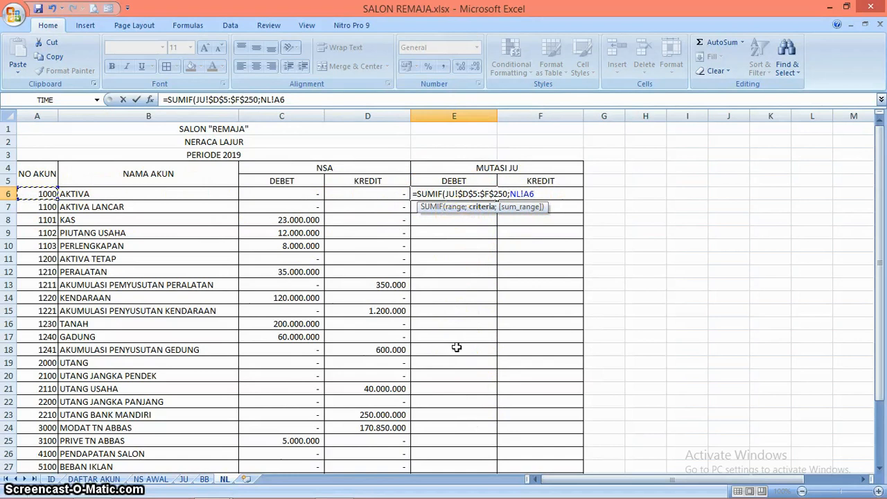
type(";")
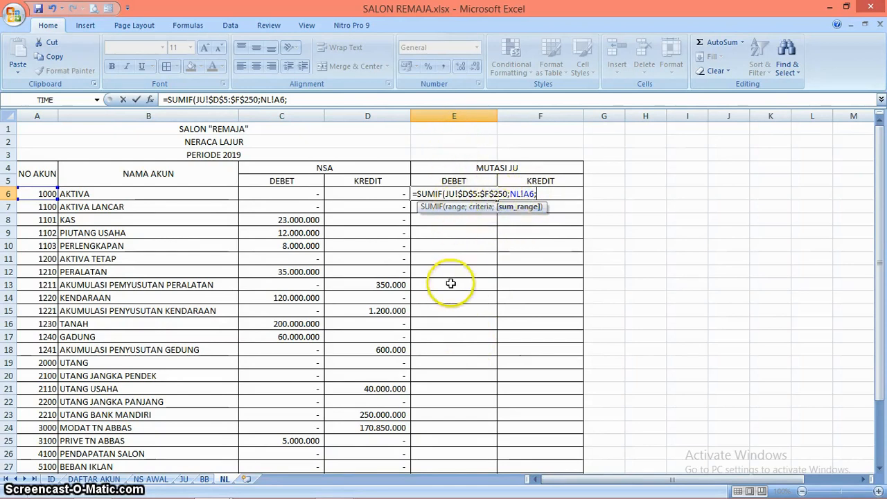
Step: Complete the E6 SUMIF formula with the absolute sum range JU!$E$5:$E$250 from the journal's DEBET column
left_click(187, 481)
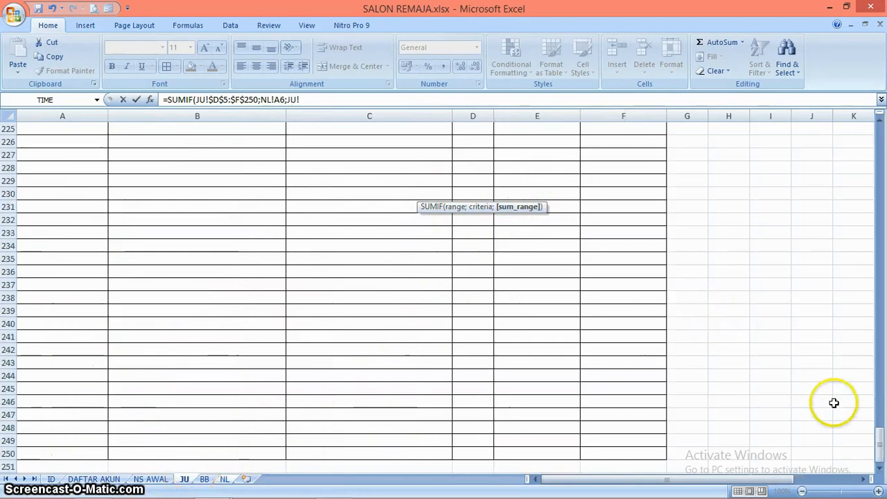
left_click_drag(874, 439, 877, 132)
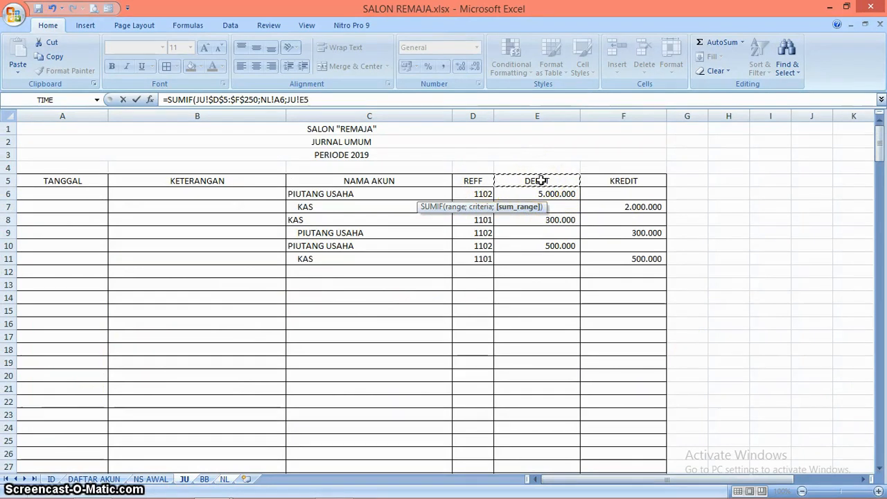
key("shift+Down")
key("shift+Down")
key("shift+Down")
key("shift+Down")
key("shift+Down")
key("shift+Down")
key("shift+Down")
key("shift+Down")
key("shift+Down")
key("shift+Down")
key("shift+Down")
key("shift+Down")
key("shift+Down")
key("shift+Down")
key("shift+Down")
key("shift+Down")
key("shift+Down")
key("shift+Down")
key("shift+Down")
key("shift+Down")
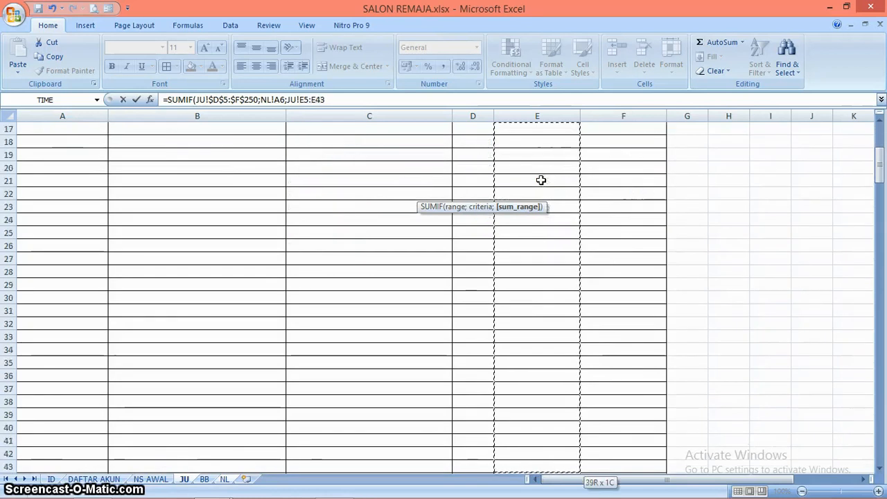
key("shift+Down")
key("shift+Down")
key("shift+Down")
key("shift+Down")
key("shift+Down")
key("shift+Down")
key("shift+Down")
key("shift+Down")
key("shift+Down")
key("shift+Down")
key("shift+Down")
key("shift+Down")
key("shift+Down")
key("shift+Down")
key("shift+Down")
key("shift+Down")
key("shift+Down")
key("shift+Down")
key("shift+Down")
key("shift+Down")
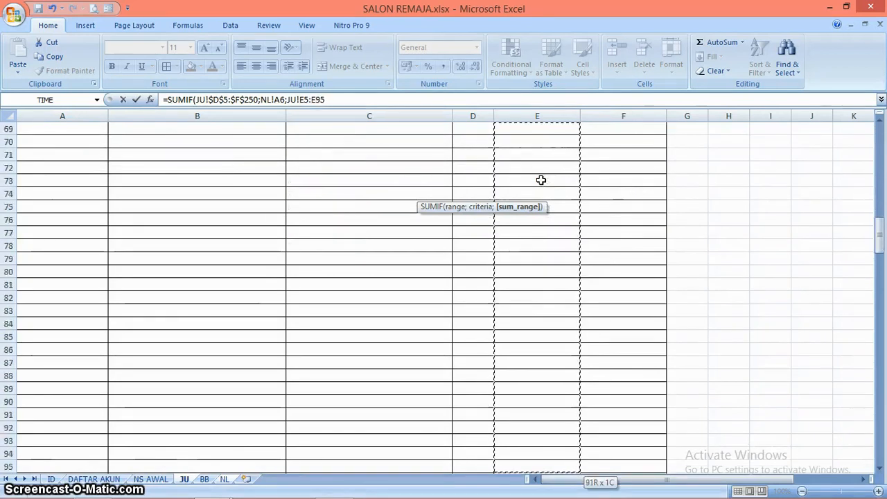
key("shift+Down")
key("shift+Down")
key("shift+Down")
key("shift+Down")
key("shift+Down")
key("shift+Down")
key("shift+Down")
key("shift+Down")
key("shift+Down")
key("shift+Down")
key("shift+Down")
key("shift+Down")
key("shift+Down")
key("shift+Down")
key("shift+Down")
key("shift+Down")
key("shift+Down")
key("shift+Down")
key("shift+Down")
key("shift+Down")
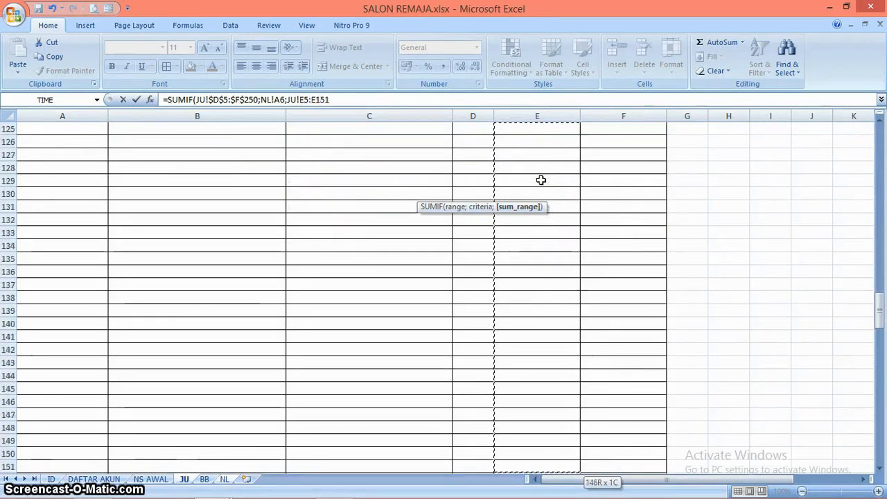
key("shift+Down")
key("shift+Down")
key("shift+Down")
key("shift+Down")
key("shift+Down")
key("shift+Down")
key("shift+Down")
key("shift+Down")
key("shift+Down")
key("shift+Down")
key("shift+Down")
key("shift+Down")
key("shift+Down")
key("shift+Down")
key("shift+Down")
key("shift+Down")
key("shift+Down")
key("shift+Down")
key("shift+Down")
key("shift+Down")
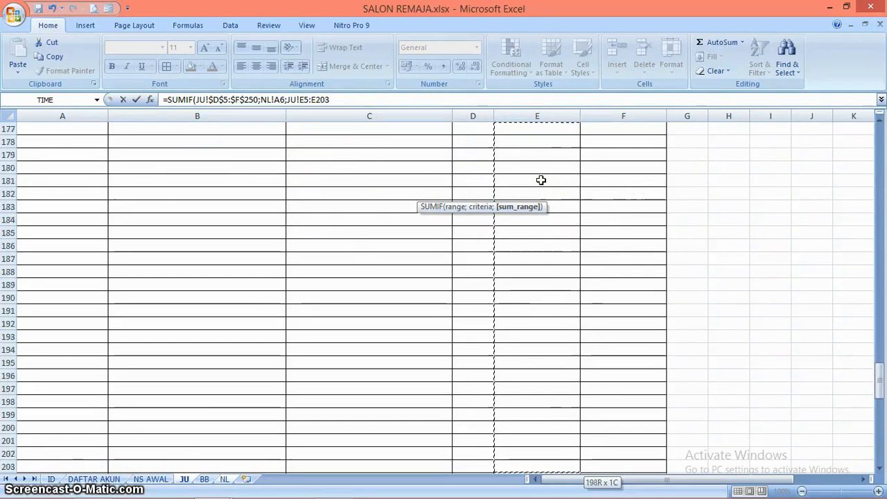
key("shift+Down")
key("shift+Down")
key("shift+Down")
key("shift+Down")
key("shift+Down")
key("shift+Down")
key("shift+Down")
key("shift+Down")
key("shift+Down")
key("shift+Down")
key("shift+Down")
key("shift+Down")
key("shift+Down")
key("shift+Down")
key("shift+Down")
key("shift+Down")
key("shift+Down")
key("shift+Down")
key("shift+Down")
key("shift+Down")
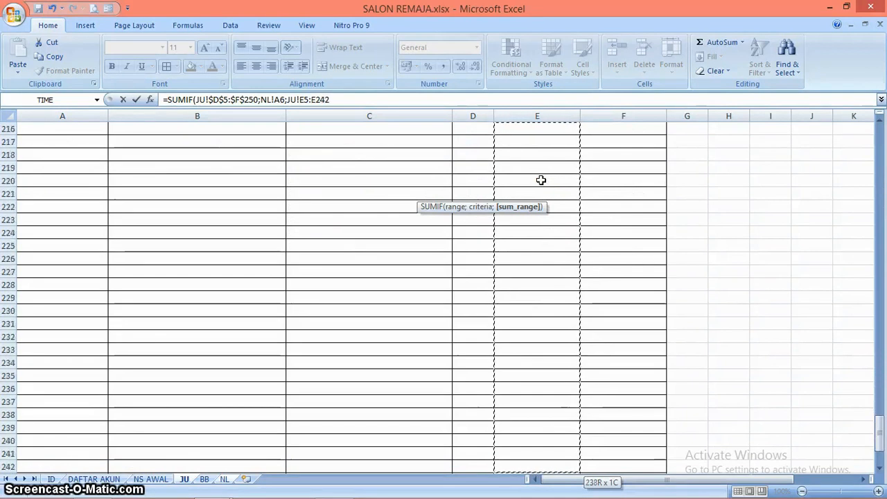
key("shift+Down")
key("shift+Down")
key("shift+Down")
key("shift+Down")
key("shift+Down")
key("shift+Down")
key("shift+Down")
key("shift+Down")
key("shift+Down")
key("shift+Down")
key("shift+Down")
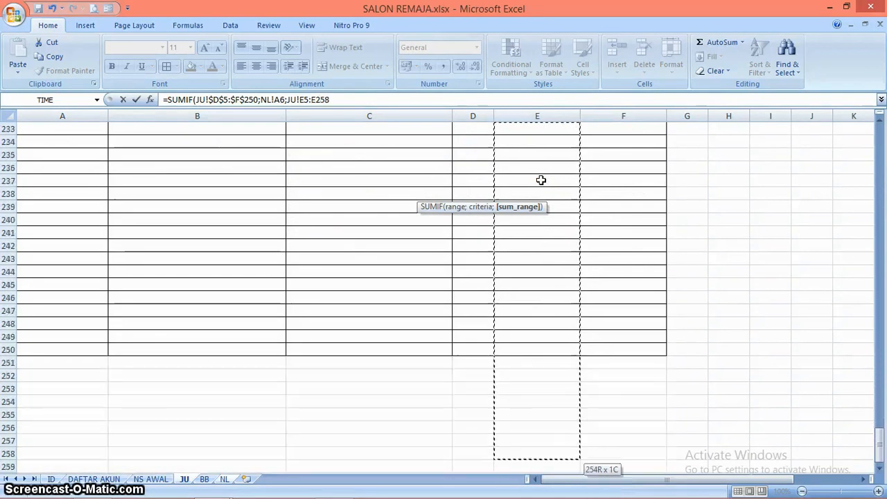
key("shift+Up")
key("shift+Up")
key("shift+Up")
key("shift+Up")
key("shift+Up")
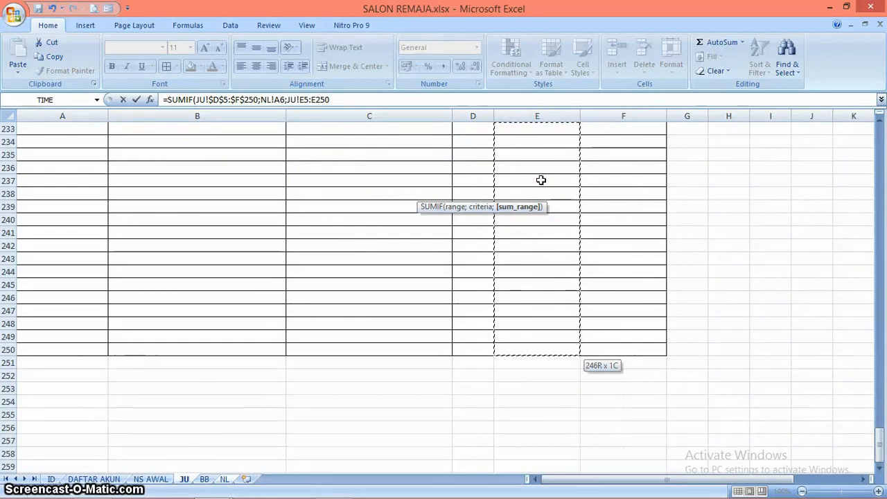
key("F4")
type(")")
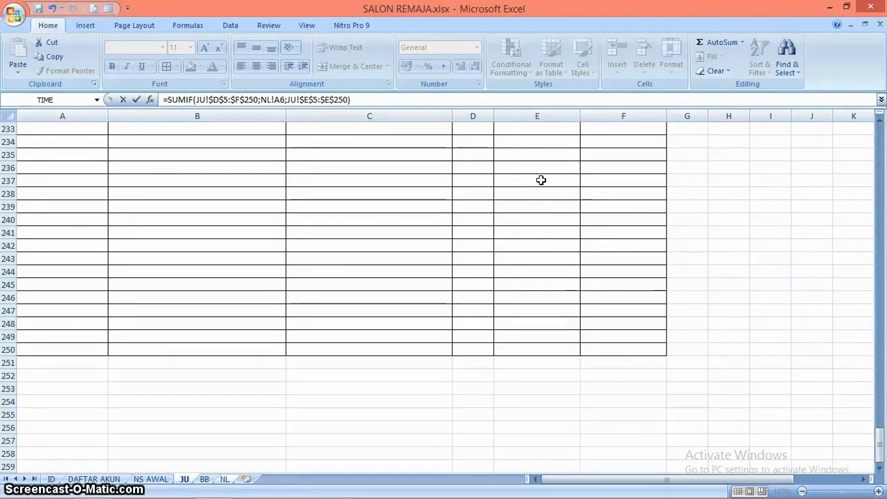
key("Return")
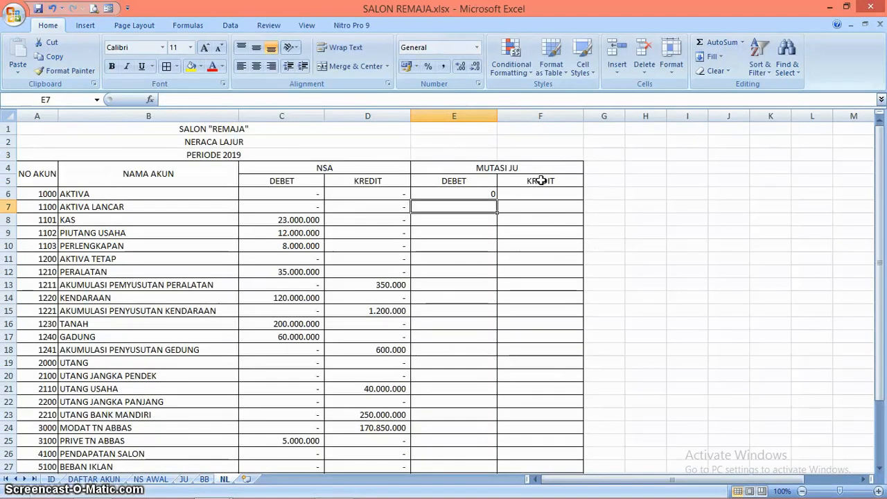
Step: Set the REFF of the first journal entry in JU cell D6 to 1000 and return to the NL sheet
left_click(478, 195)
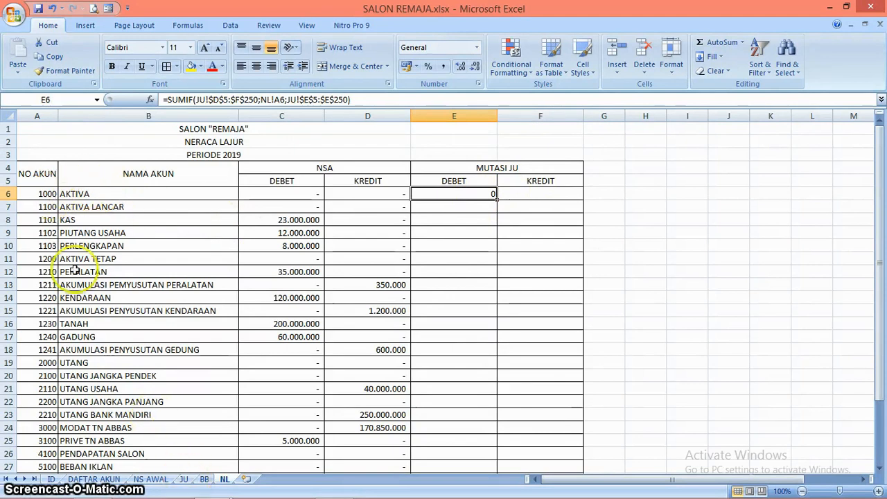
left_click(185, 480)
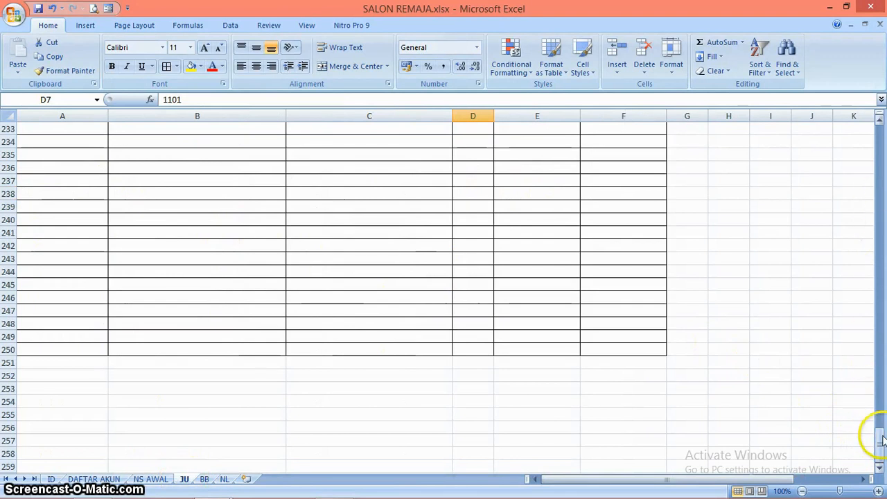
left_click_drag(881, 438, 877, 119)
left_click(484, 206)
left_click(482, 193)
type("1")
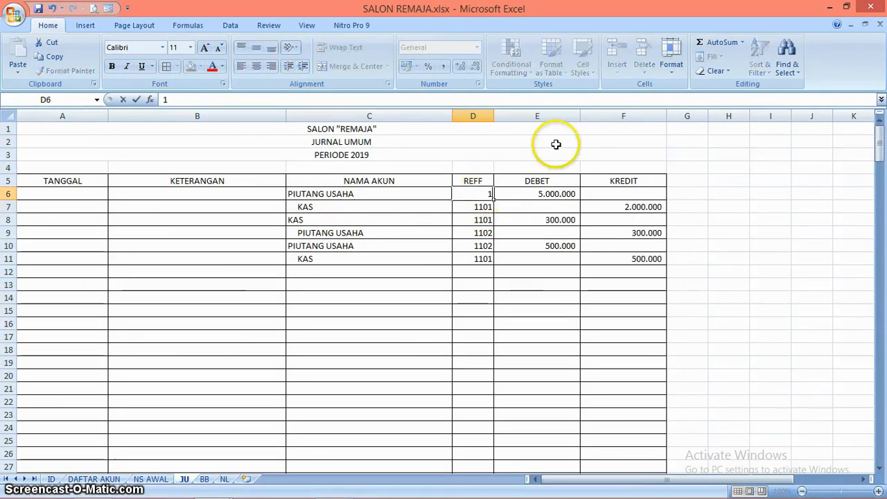
type("000")
key("Return")
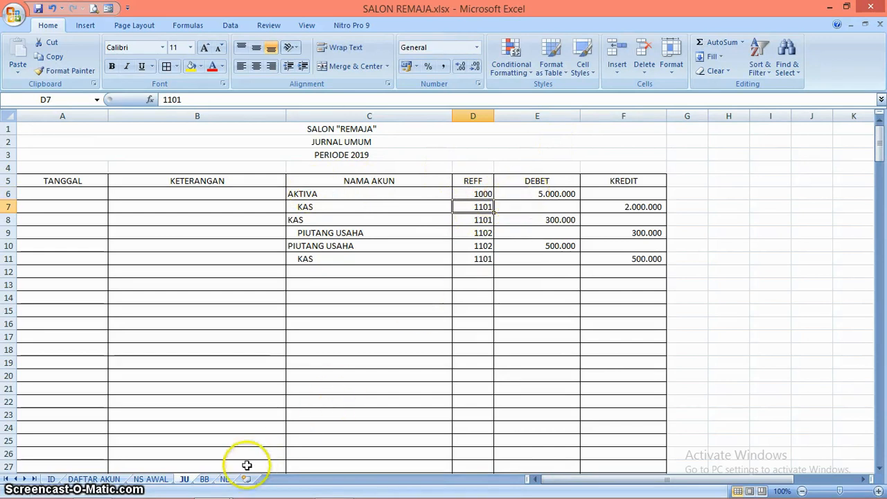
left_click(226, 479)
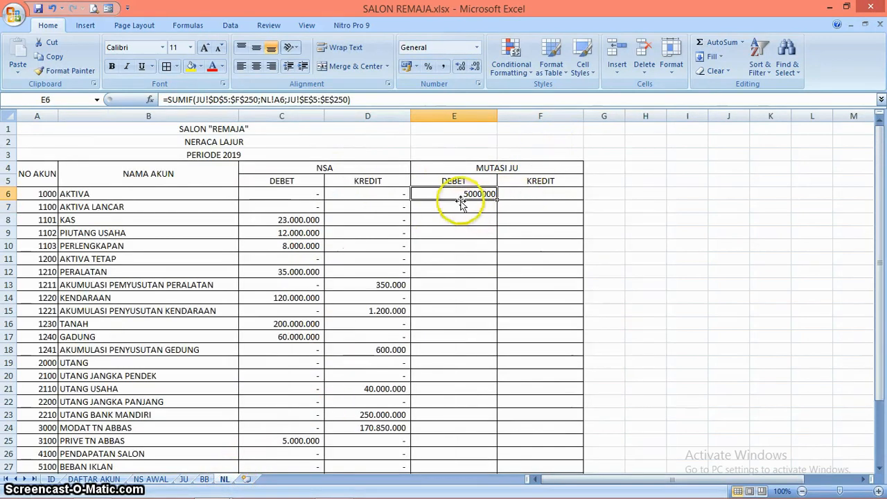
Step: Format columns E and F of the NL sheet in comma style without decimals
left_click(532, 194)
left_click(473, 192)
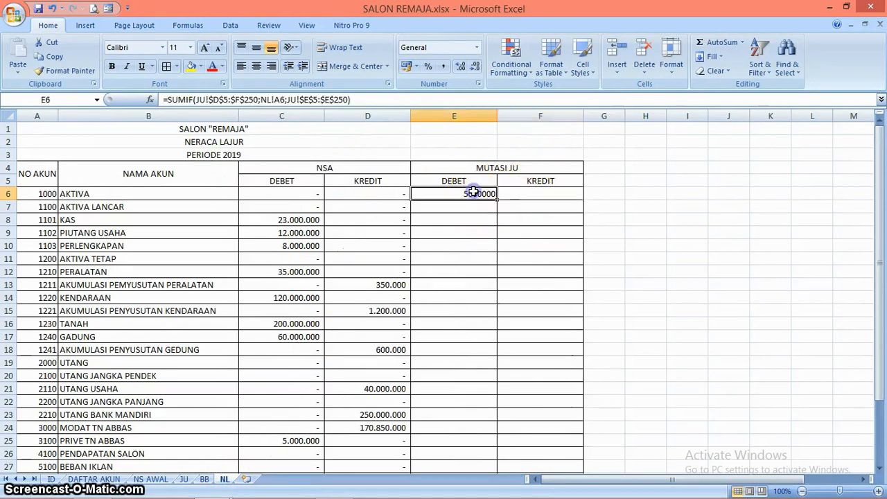
left_click_drag(471, 114, 515, 109)
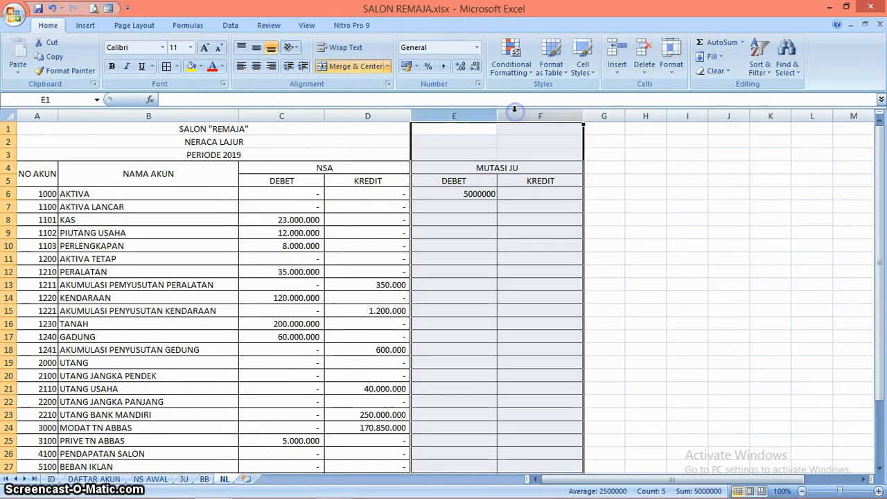
left_click(445, 67)
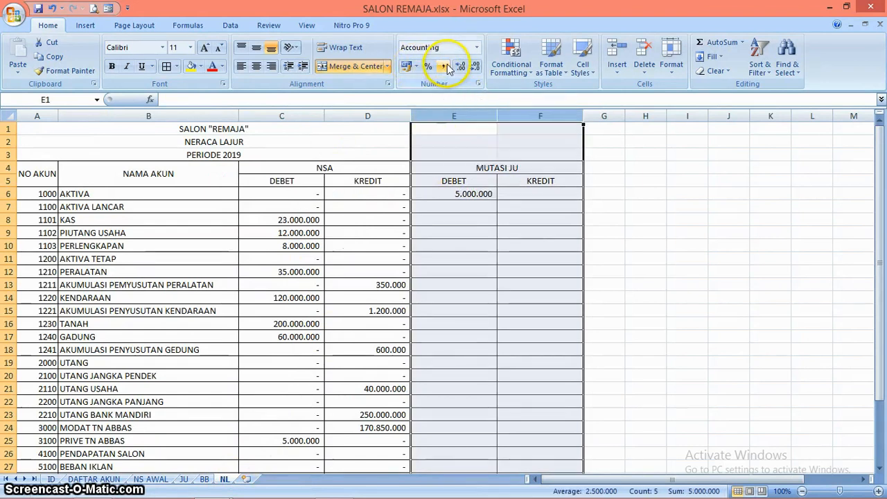
left_click(509, 217)
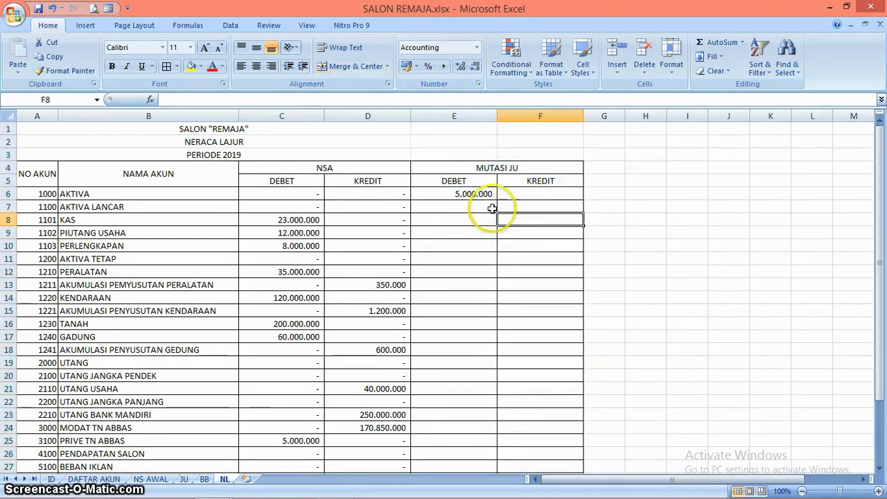
Step: Copy the SUMIF formula from E6 into the KREDIT cell F6 and compare the two formulas
left_click(468, 192)
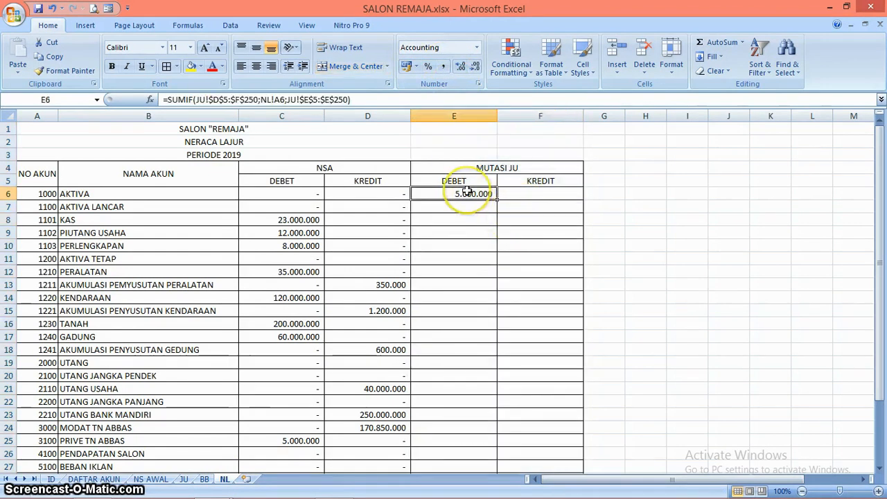
left_click(536, 194)
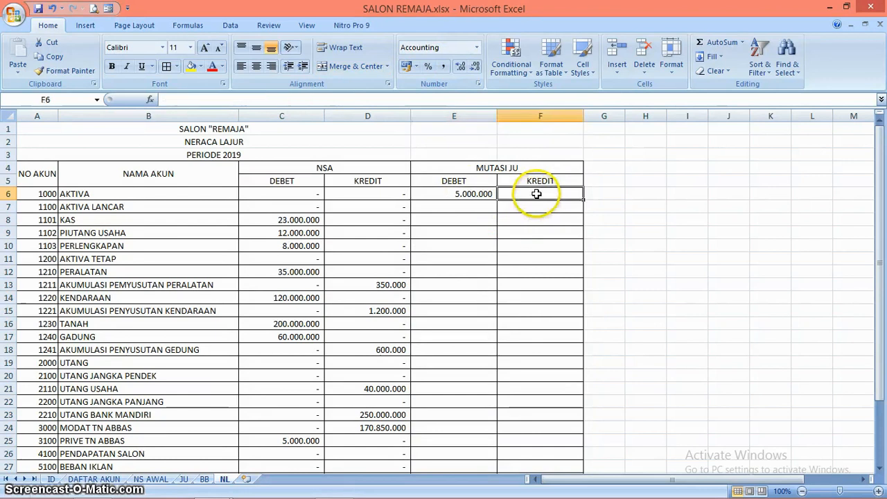
left_click(475, 195)
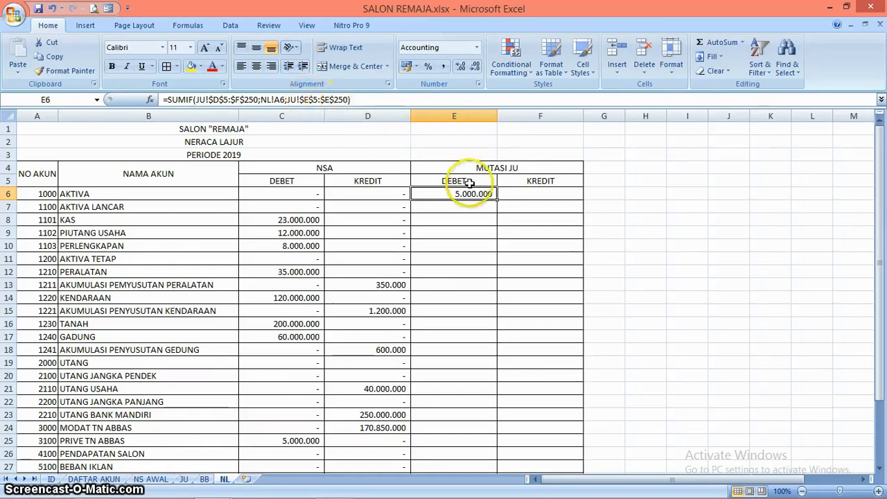
left_click_drag(497, 200, 564, 198)
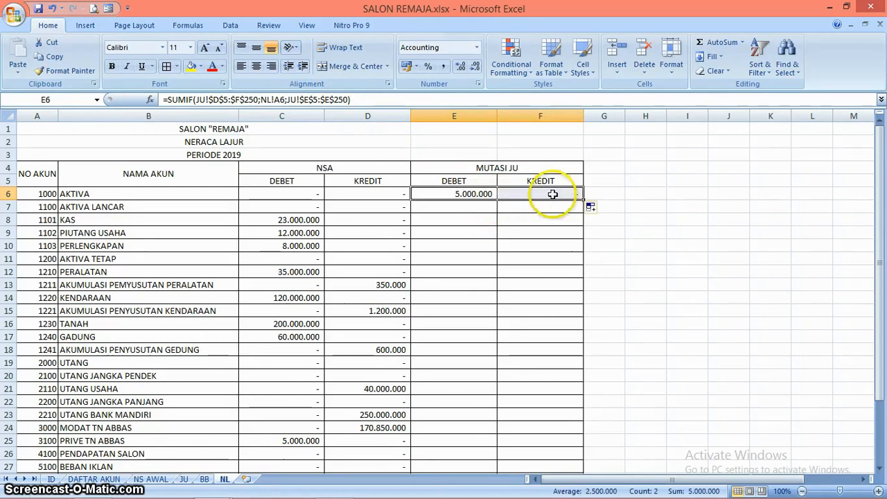
left_click(552, 194)
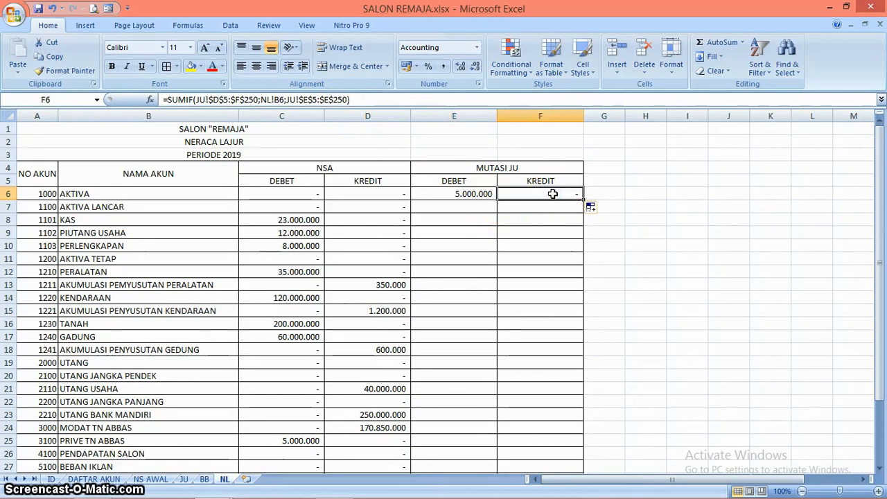
left_click(461, 194)
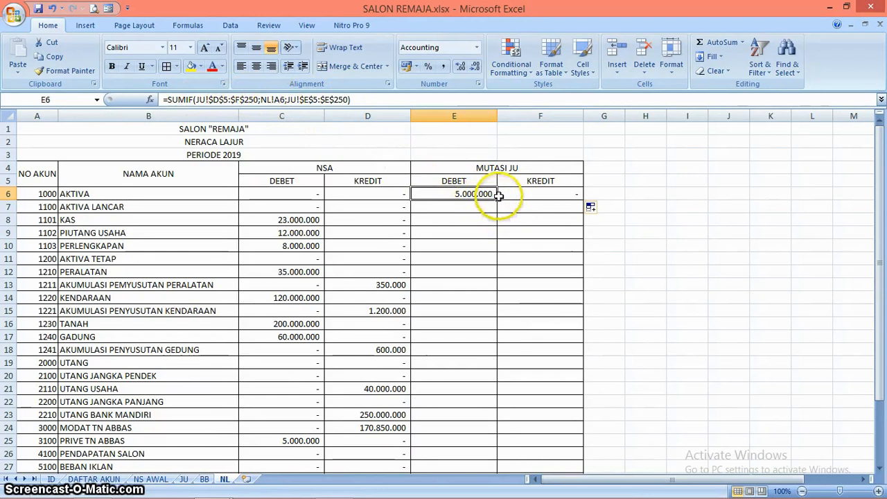
left_click(524, 194)
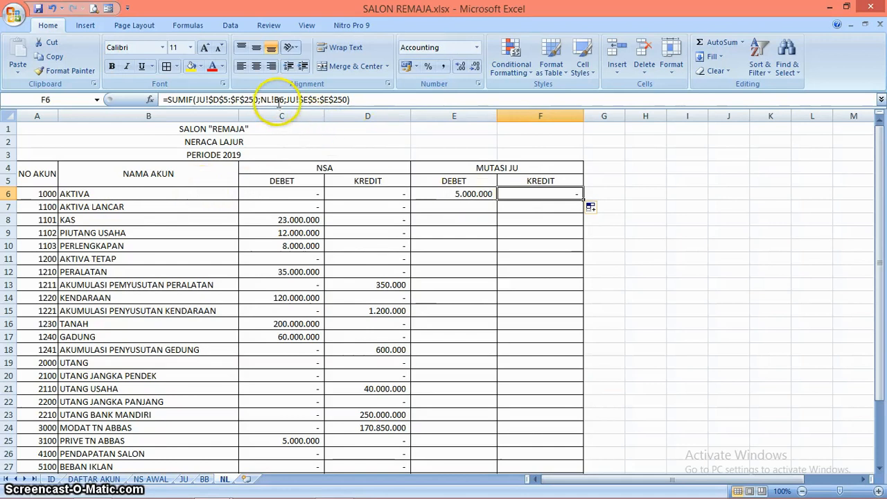
Step: Change the F6 formula's criteria to NL!A6 and its sum range to JU!$F$5:$F$250
left_click(280, 100)
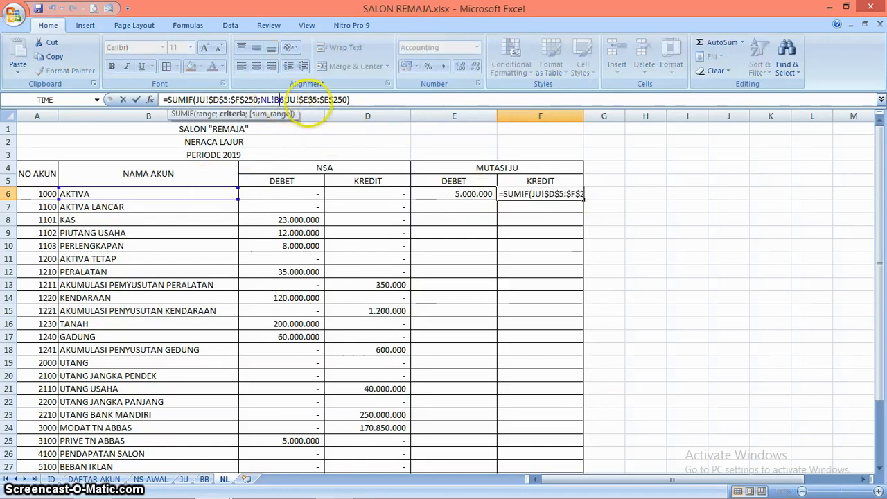
key("BackSpace")
type("A")
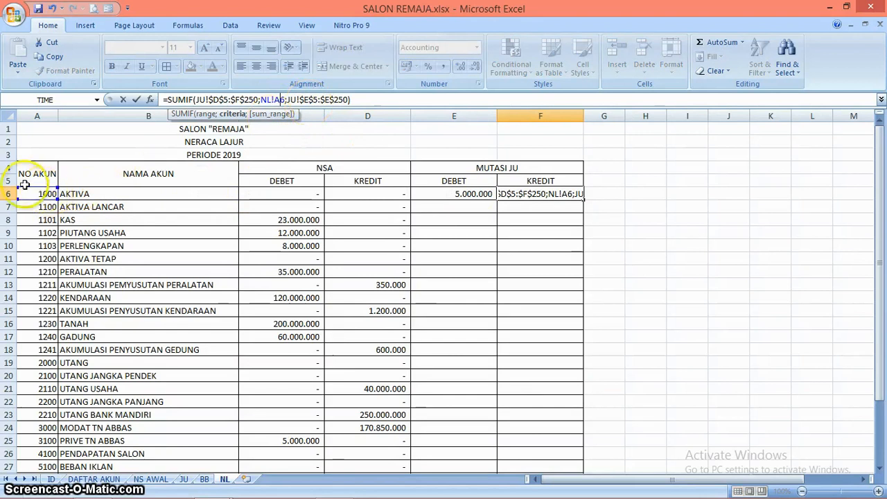
left_click(307, 100)
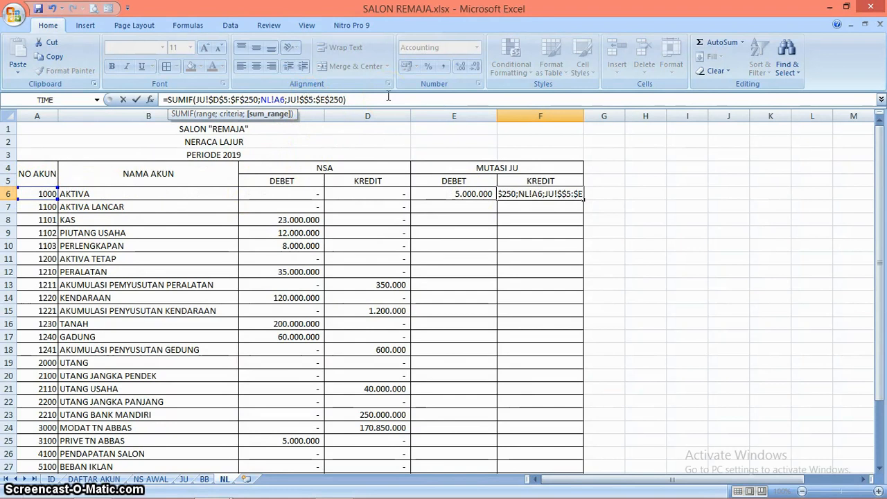
type("F")
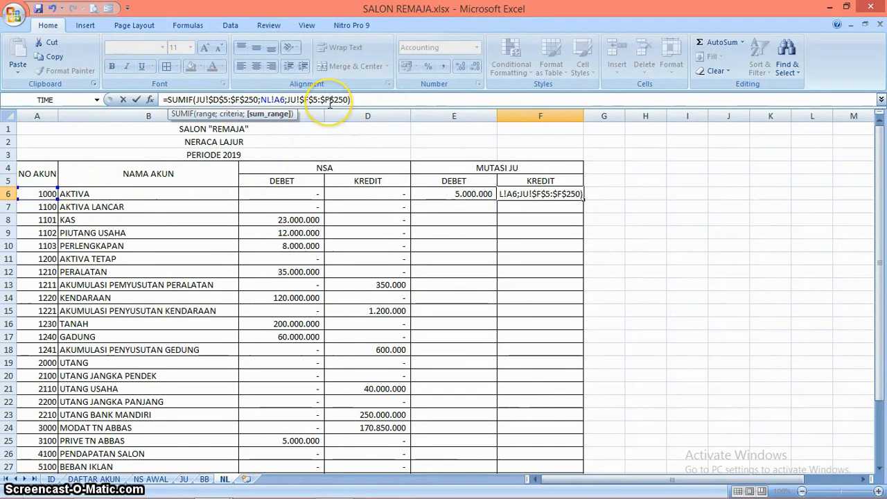
key("Return")
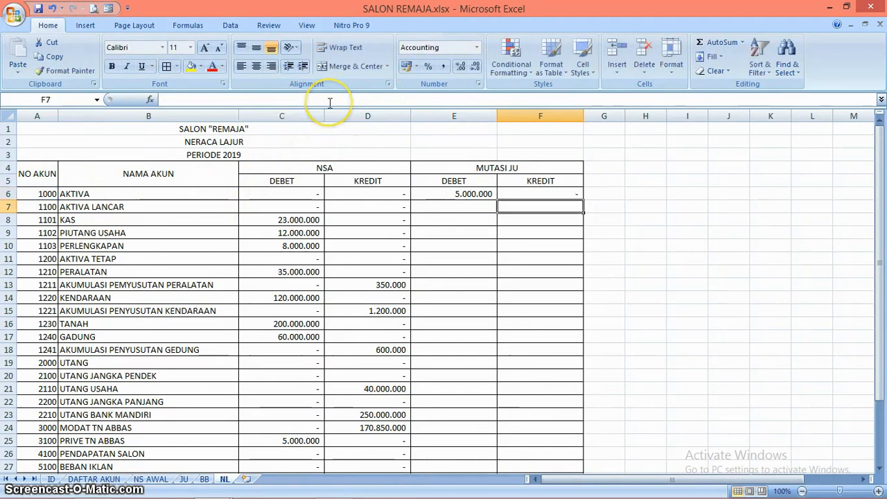
Step: Check the F6 formula against the JU sheet and fill the SUMIF formulas in E6:F6 down to row 20 of NL
left_click(562, 196)
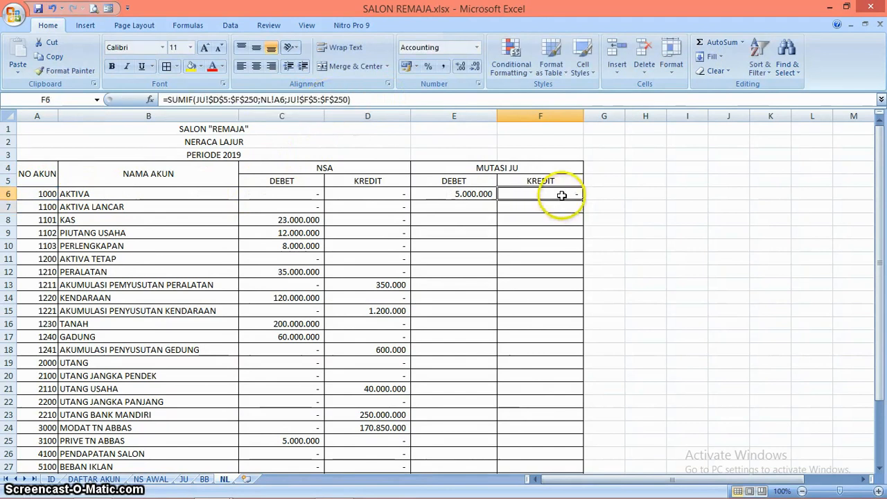
left_click(185, 479)
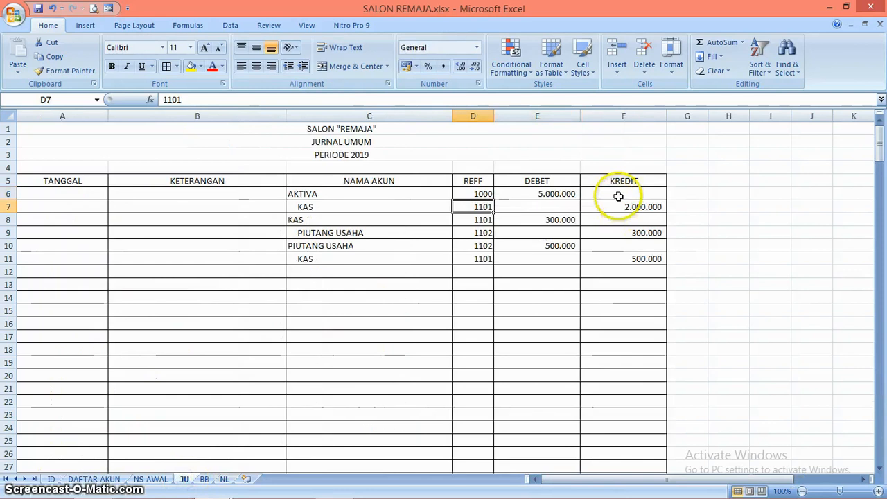
left_click(223, 479)
left_click(469, 198)
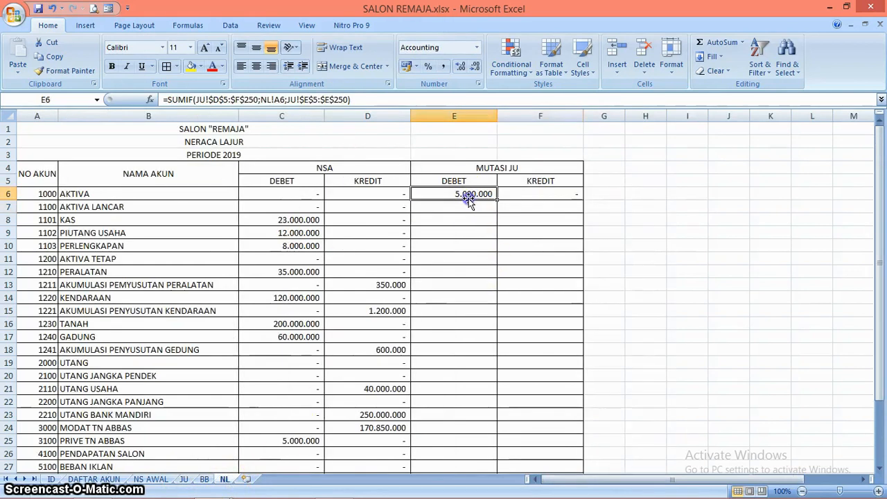
key("shift+Right")
left_click(583, 199)
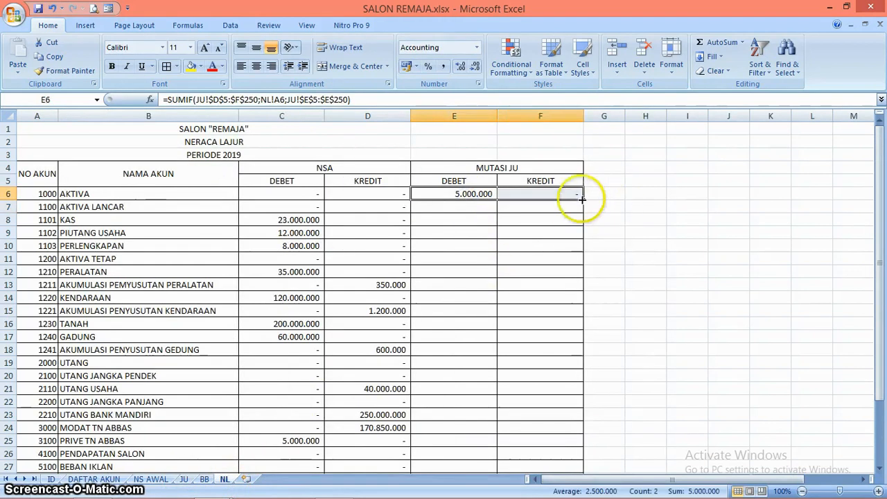
left_click_drag(583, 199, 587, 384)
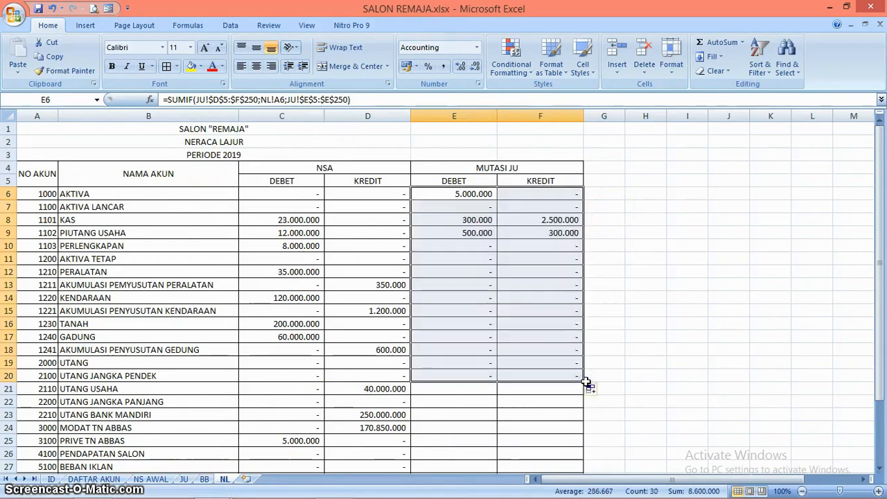
key("Down")
key("Down")
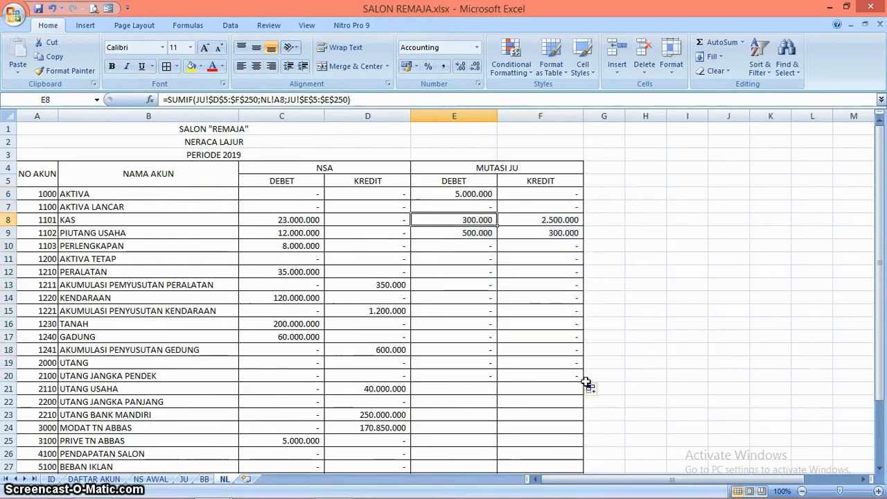
Step: Copy the SUMIF formulas in E6:F6 and paste them into E7:F32, ending above the JUMLAH row
key("shift+Right")
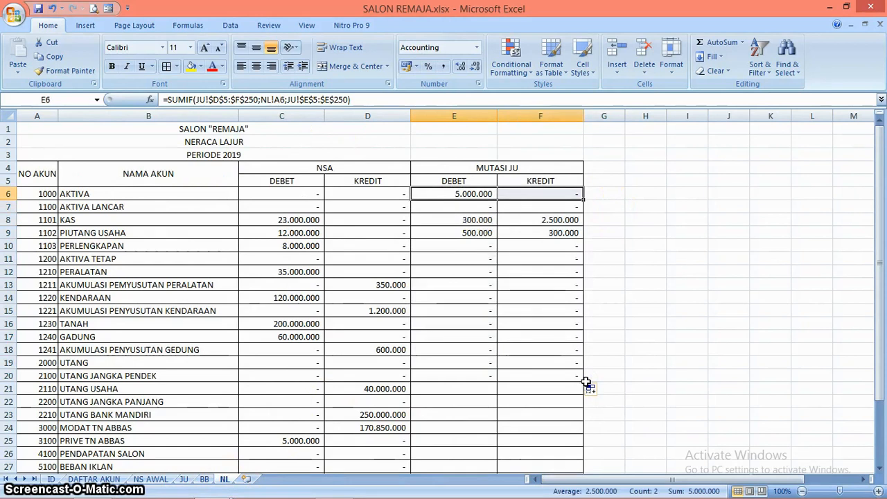
key("ctrl+c")
key("Down")
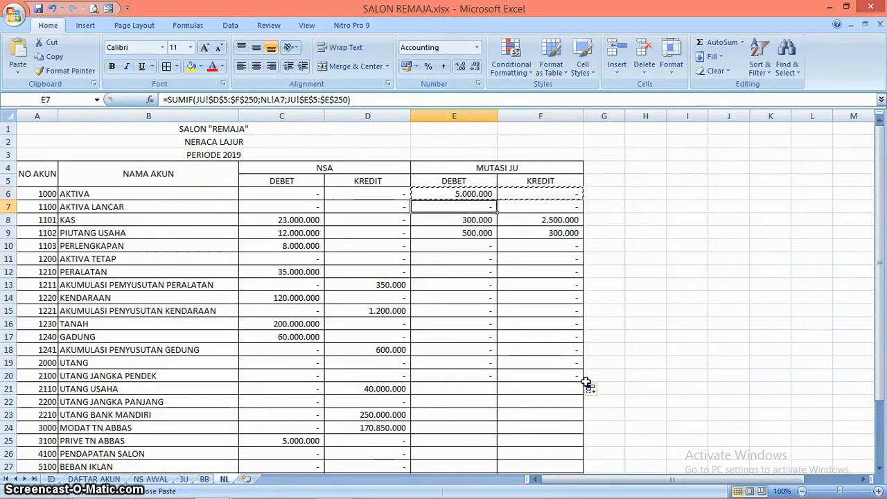
key("shift+Right")
key("shift+Down")
key("shift+Down")
key("shift+Down")
key("shift+Down")
key("shift+Down")
key("shift+Down")
key("shift+Down")
key("shift+Down")
key("shift+Down")
key("shift+Down")
key("shift+Down")
key("shift+Down")
key("shift+Down")
key("shift+Down")
key("shift+Down")
key("shift+Down")
key("shift+Down")
key("shift+Down")
key("shift+Down")
key("shift+Down")
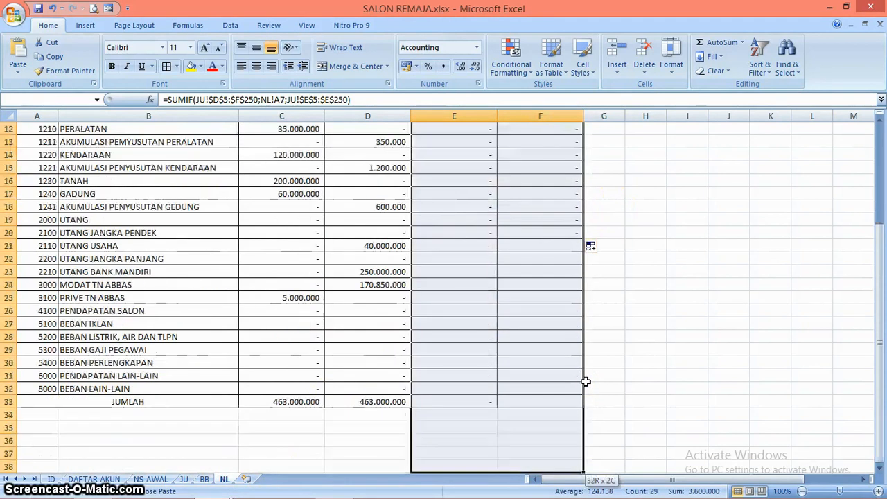
key("shift+Down")
key("shift+Down")
key("shift+Down")
key("shift+Down")
key("shift+Up")
key("shift+Up")
key("shift+Up")
key("shift+Up")
key("shift+Up")
key("shift+Up")
key("shift+Up")
key("shift+Up")
key("shift+Up")
key("shift+Up")
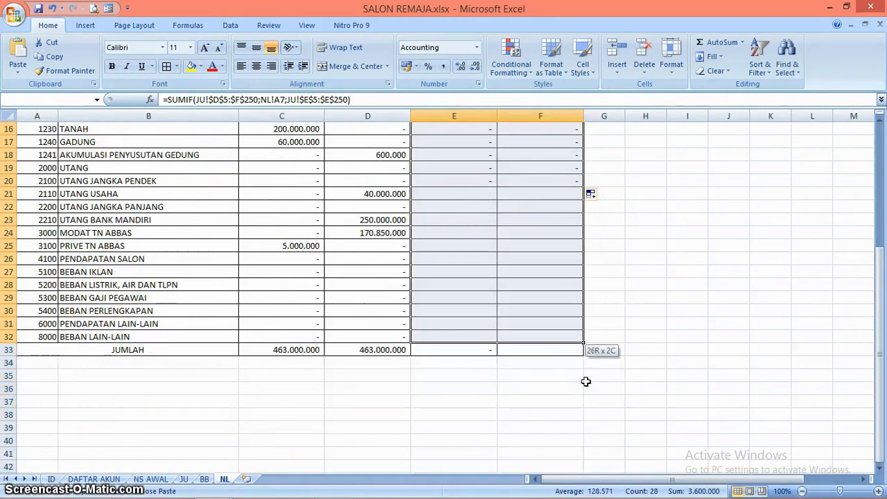
key("ctrl+v")
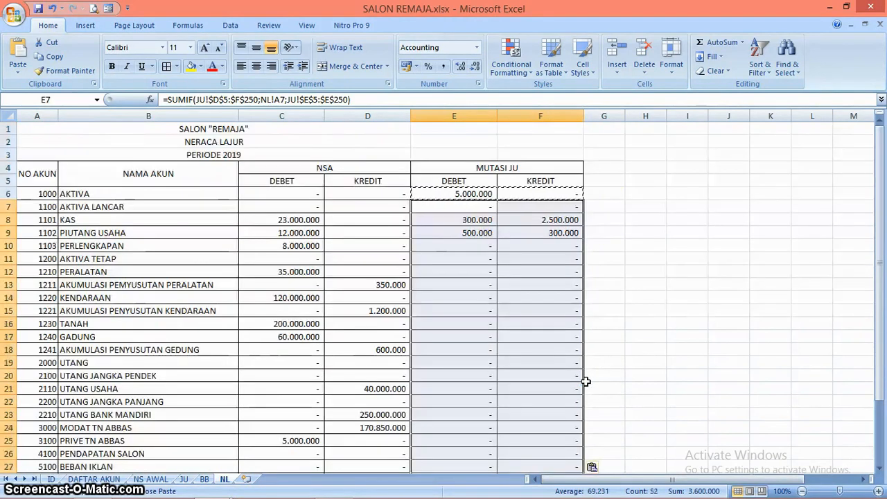
Step: Look through the copied SUMIF formulas and amounts in the MUTASI JU DEBET column
key("Down")
key("Down")
key("Down")
key("Down")
key("Down")
key("Up")
key("Up")
key("Up")
key("Up")
key("Up")
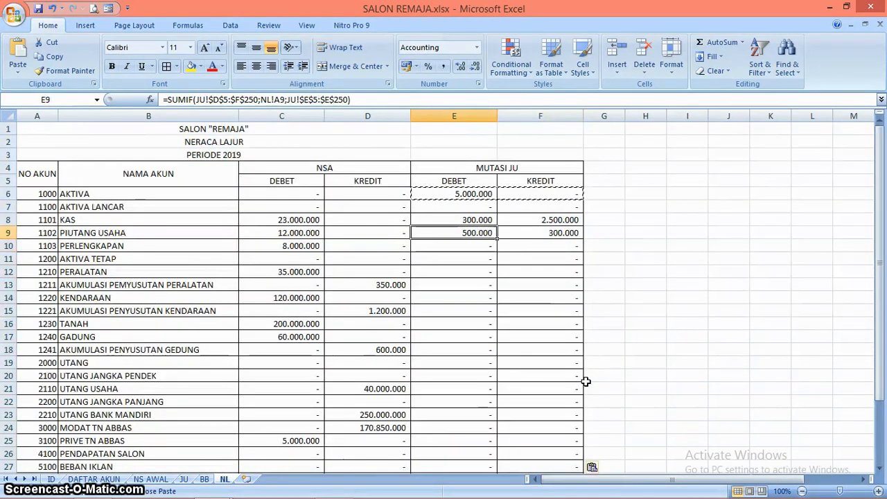
key("Down")
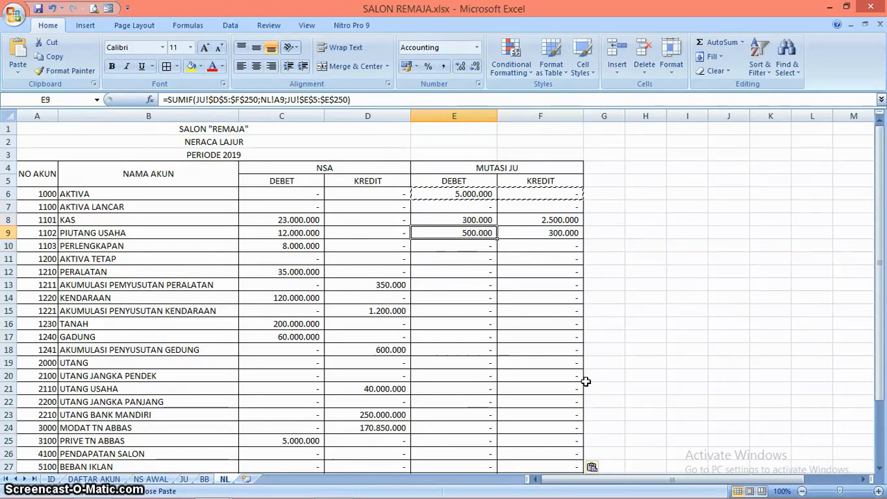
key("Down")
key("Down")
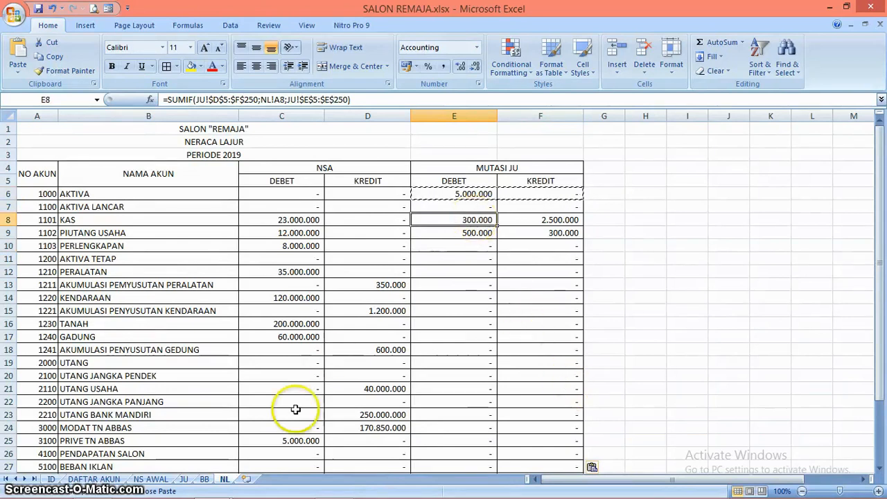
Step: On the JU sheet, set the REFF of the first journal entry's lines to 1101 in D6 and 1102 in D7
left_click(186, 479)
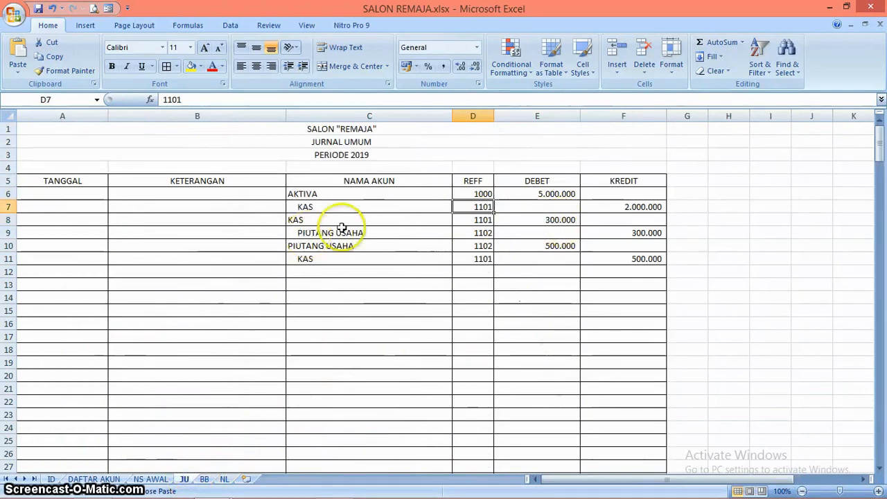
left_click(487, 193)
type("11")
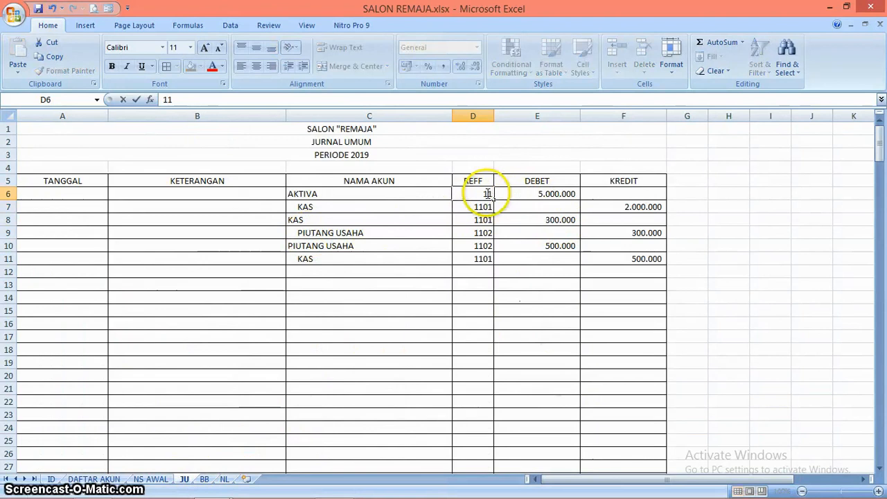
key("Return")
type("11")
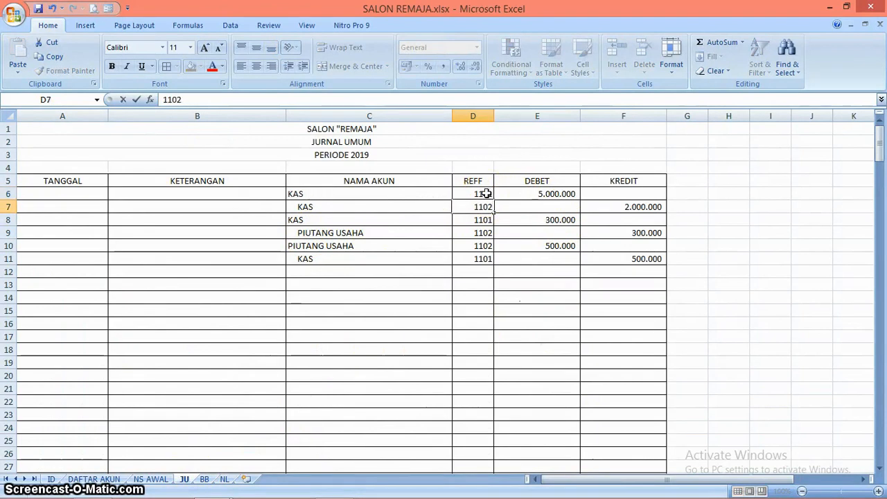
key("Return")
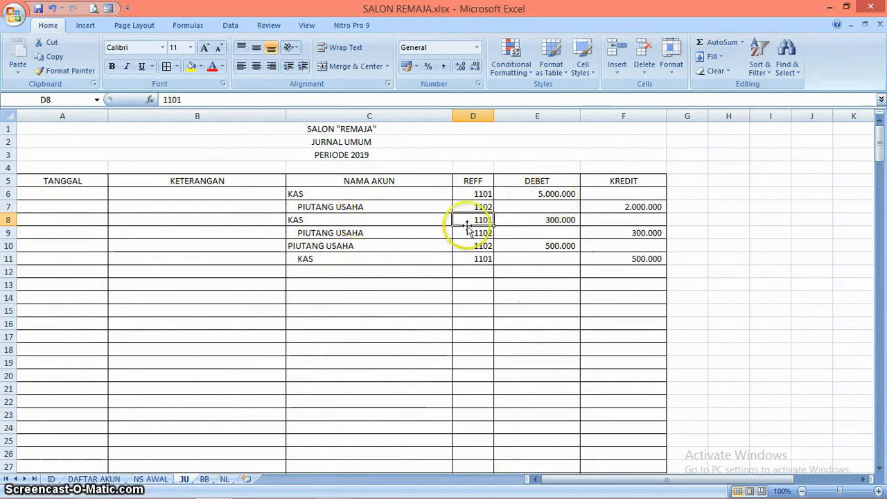
Step: Compare the MUTASI JU totals for KAS and PIUTANG USAHA on NL with the JU entries, and check the KAS opening balance link
left_click(228, 480)
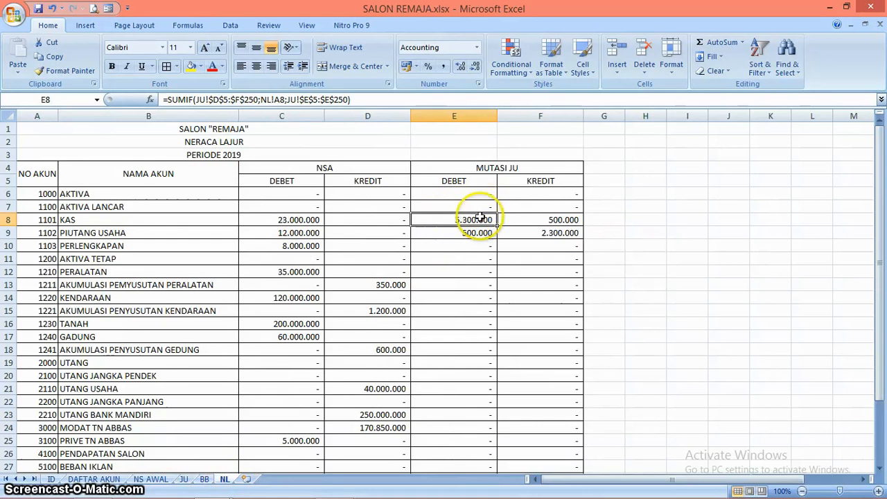
left_click(184, 480)
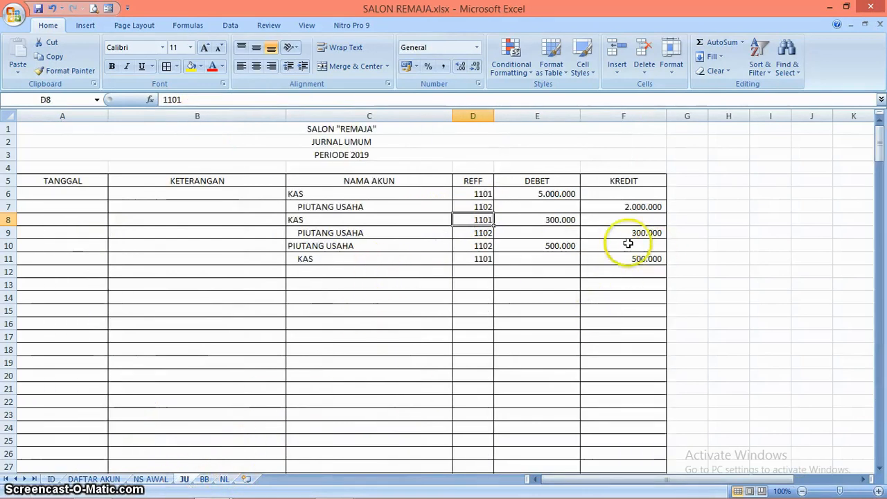
left_click(224, 479)
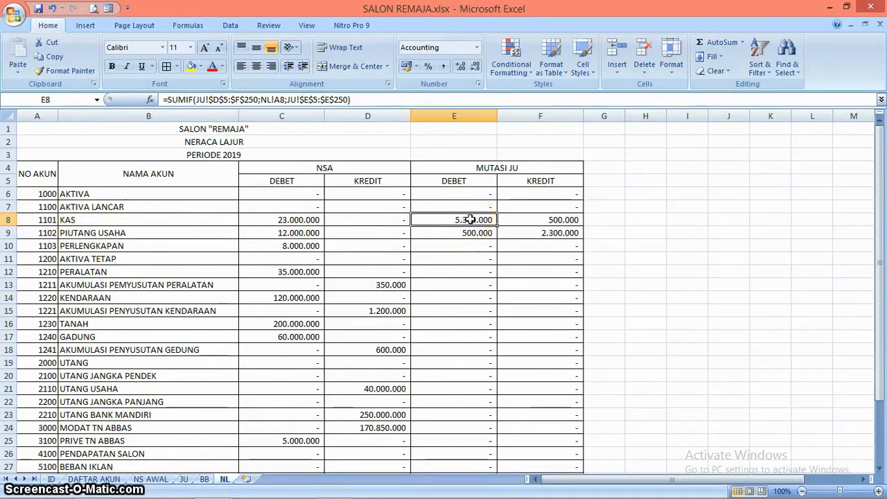
left_click(185, 479)
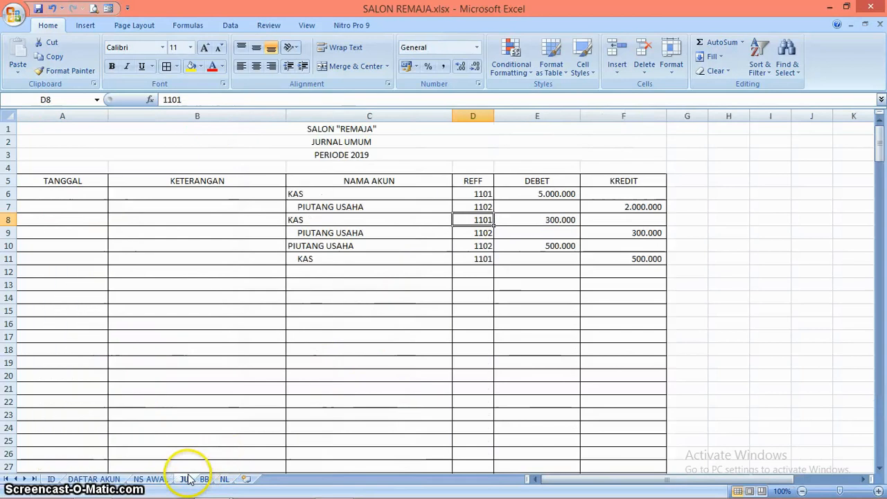
left_click(225, 479)
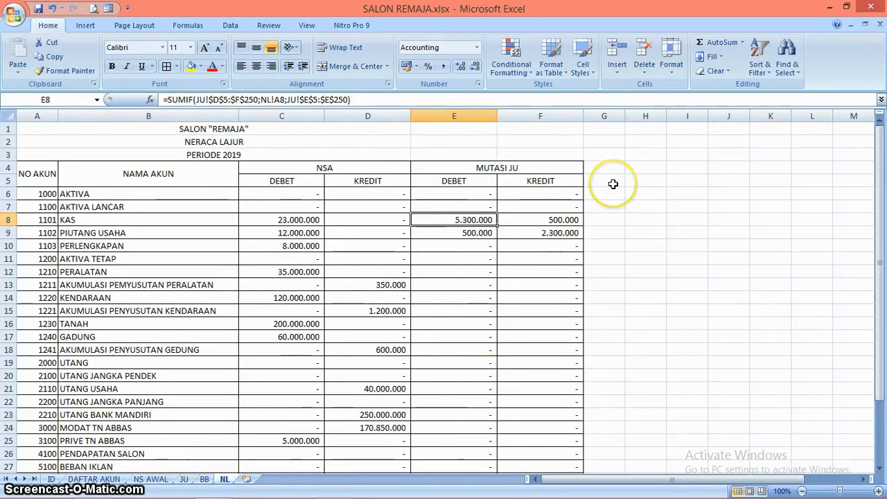
left_click(295, 219)
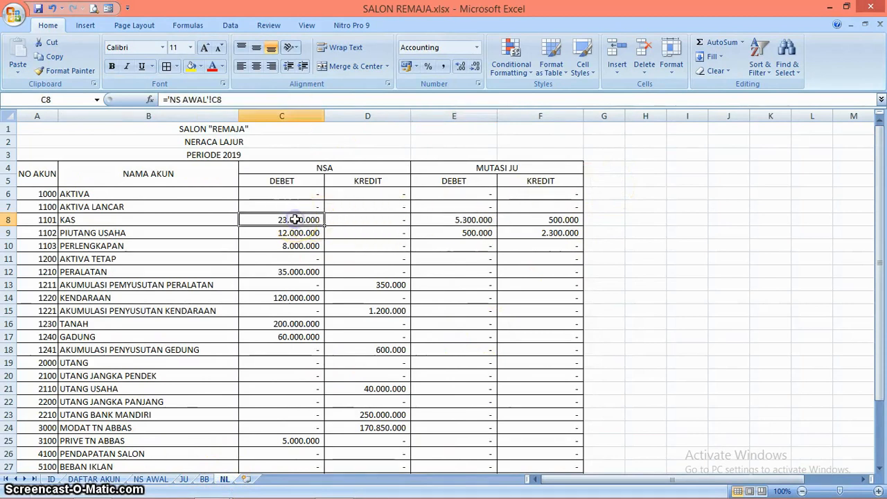
left_click(448, 221)
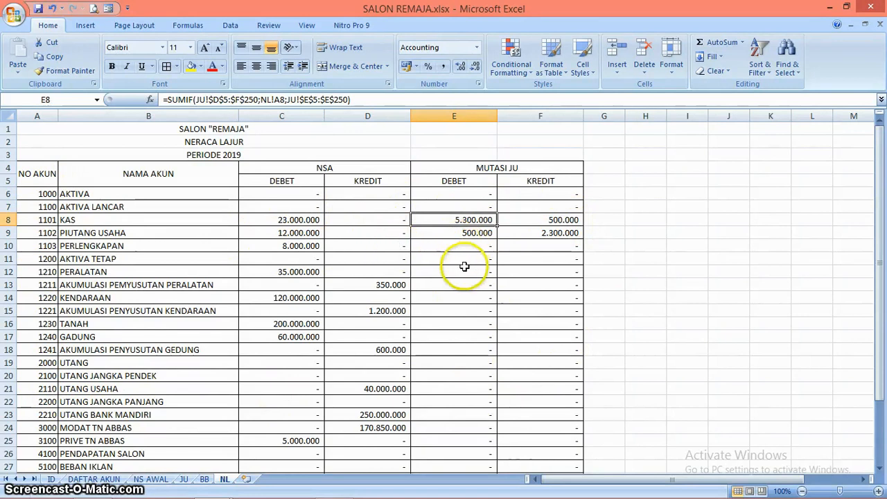
Step: Merge and center G4:H4 under the title NERACA SISA, with the subheadings DEBET in G5 and KREDIT in H5
left_click(620, 165)
left_click_drag(621, 163, 634, 167)
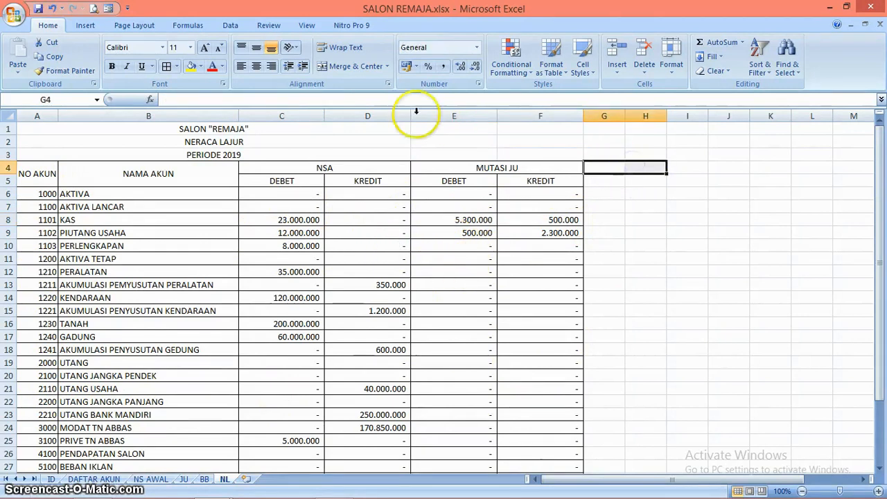
left_click(356, 67)
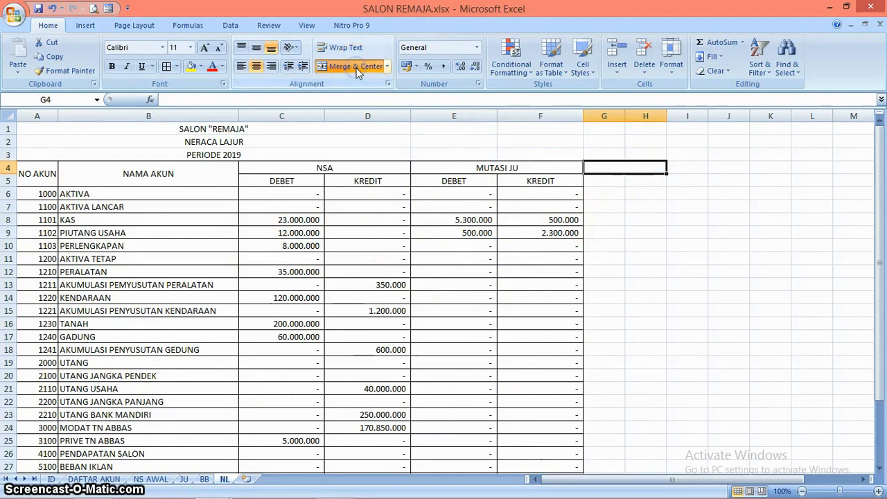
left_click(603, 183)
type("DEBET")
key("Tab")
type("K")
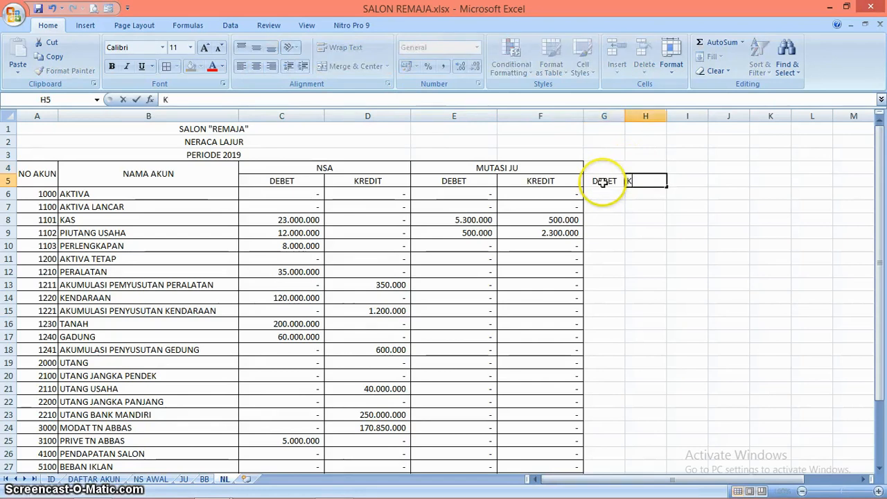
type("REDIT")
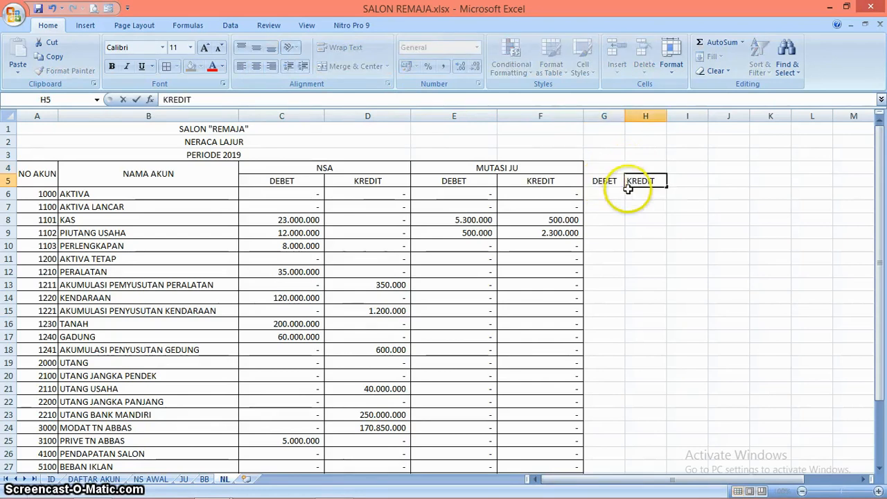
left_click(625, 191)
left_click(614, 167)
type("NERACA SISA")
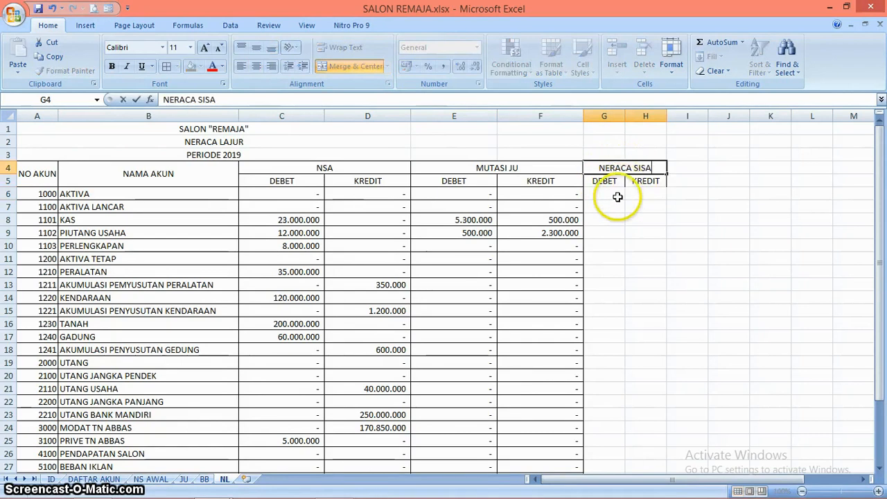
left_click(614, 184)
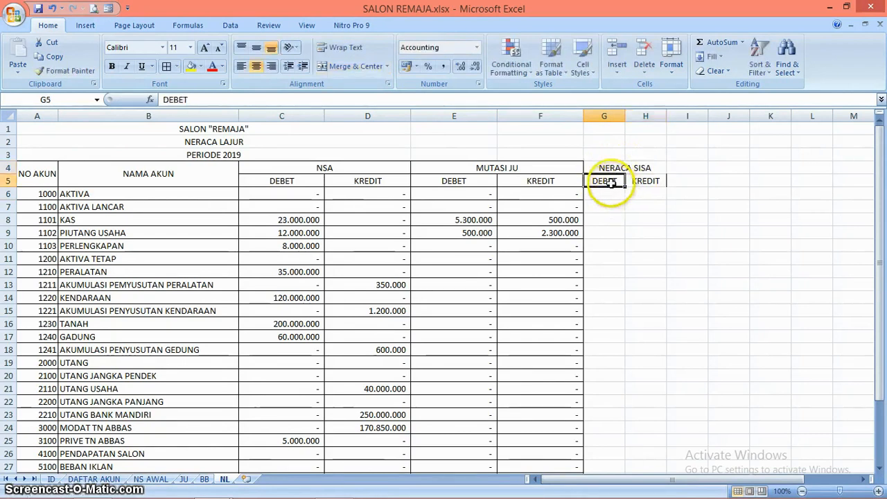
Step: Widen columns G and H of the NERACA SISA section to the same width as column F
left_click_drag(601, 115, 641, 115)
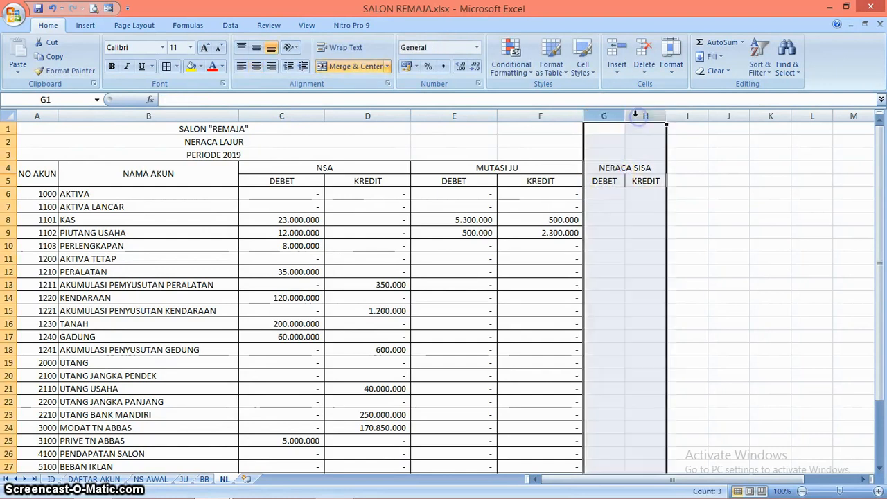
left_click_drag(551, 115, 638, 112)
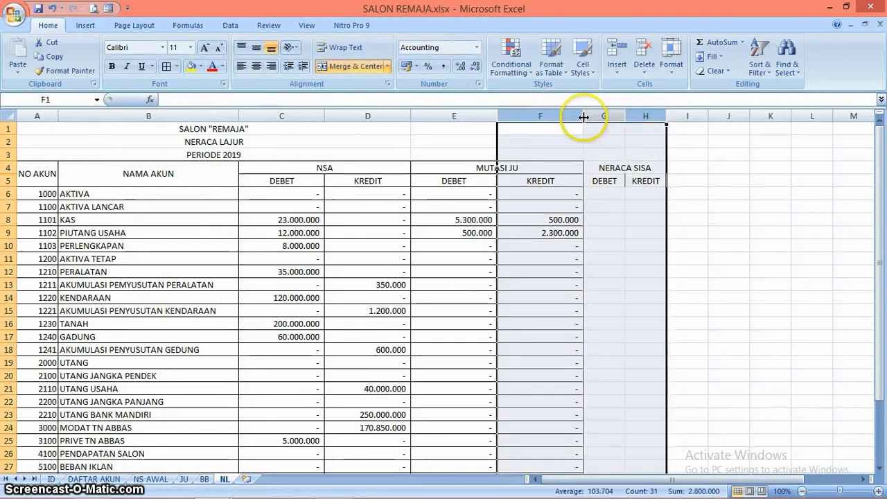
left_click_drag(583, 116, 584, 117)
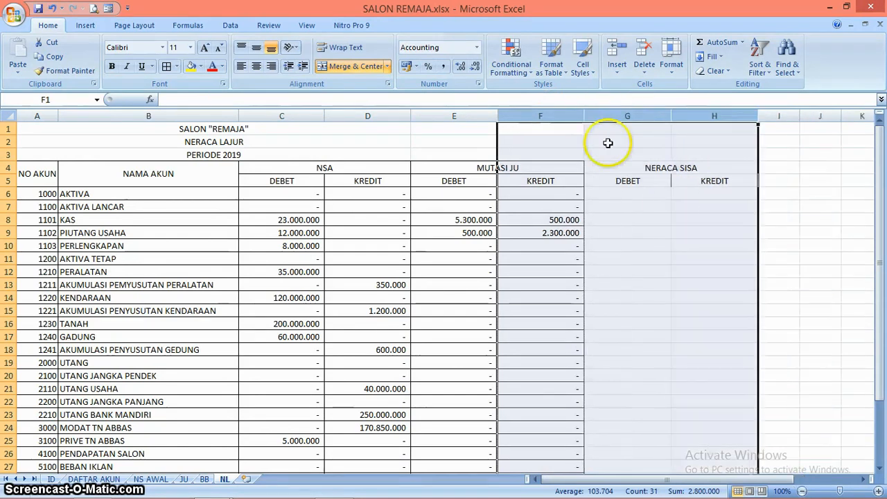
left_click(678, 205)
left_click(650, 172)
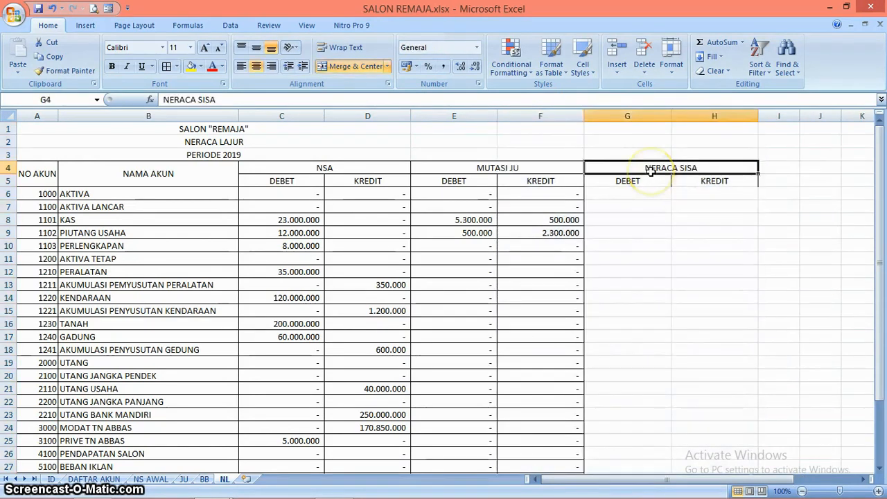
Step: Apply all borders to the NERACA SISA section from G4:H4 down to the JUMLAH row, G4:H33
key("shift+Down")
key("shift+Down")
key("shift+Down")
key("shift+Down")
key("shift+Down")
key("shift+Down")
key("shift+Down")
key("shift+Down")
key("shift+Down")
key("shift+Down")
key("shift+Down")
key("shift+Down")
key("shift+Down")
key("shift+Down")
key("shift+Down")
key("shift+Down")
key("shift+Down")
key("shift+Down")
key("shift+Down")
key("shift+Down")
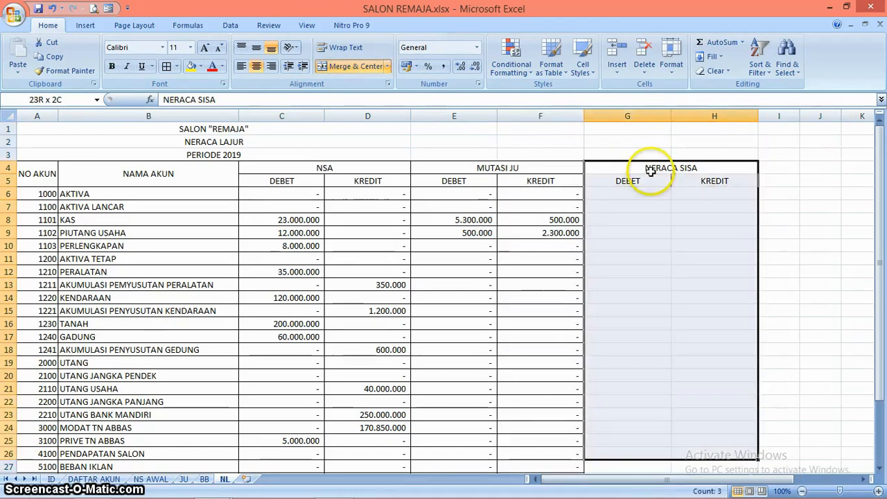
key("shift+Down")
key("shift+Up")
key("shift+Up")
key("shift+Up")
key("shift+Up")
key("shift+Up")
key("shift+Up")
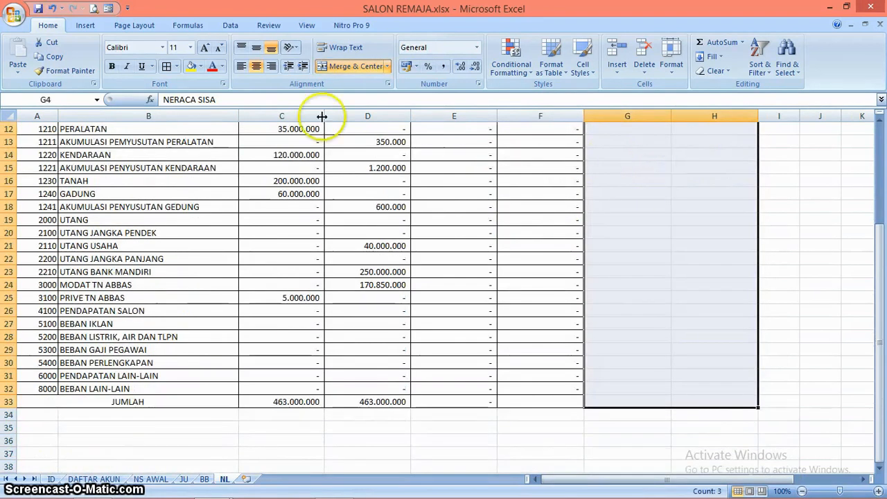
left_click(166, 66)
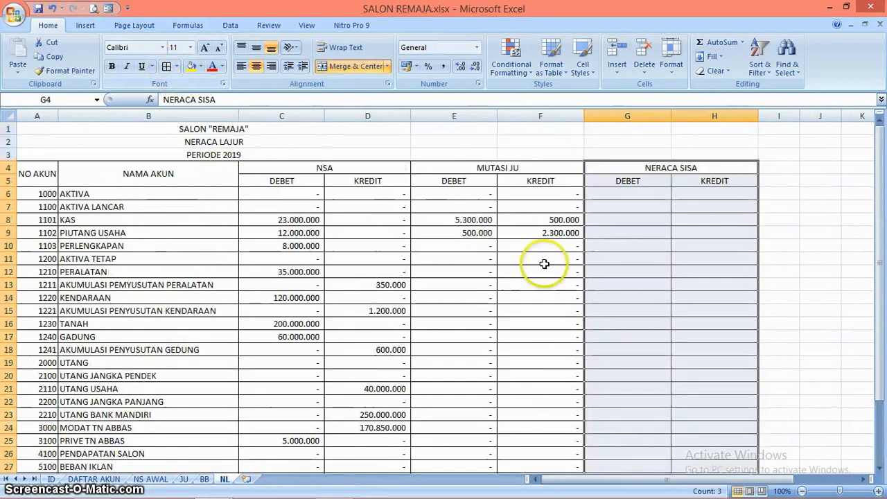
left_click(650, 273)
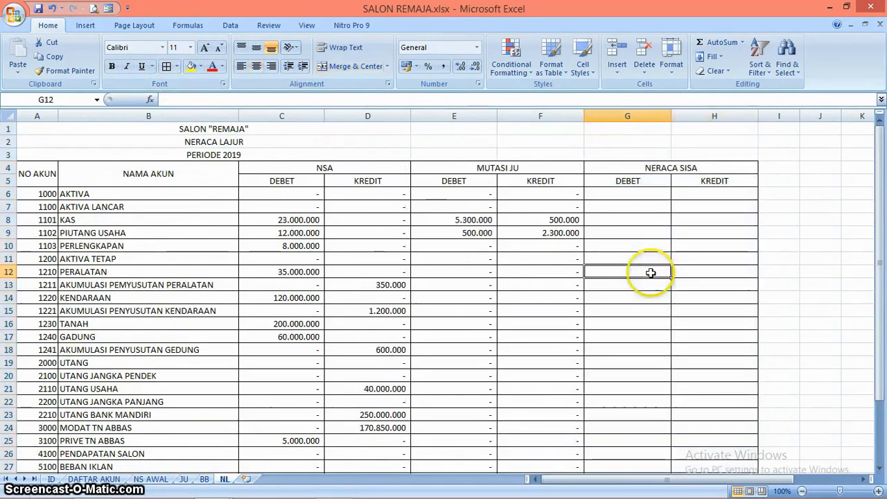
Step: Enter the NERACA SISA DEBET formula =IF(C6-D6+E6-F6>0;C6-D6+E6-F6;0) in G6 for the AKTIVA row
left_click(645, 196)
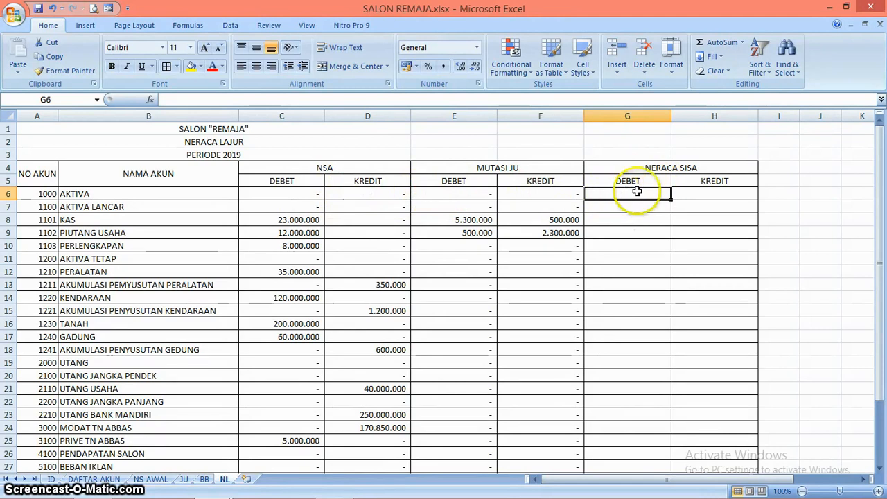
left_click(709, 196)
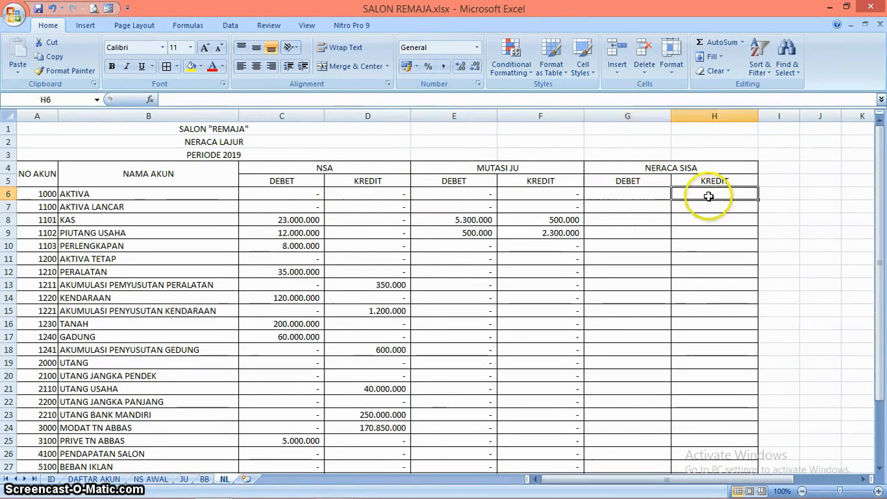
left_click(655, 195)
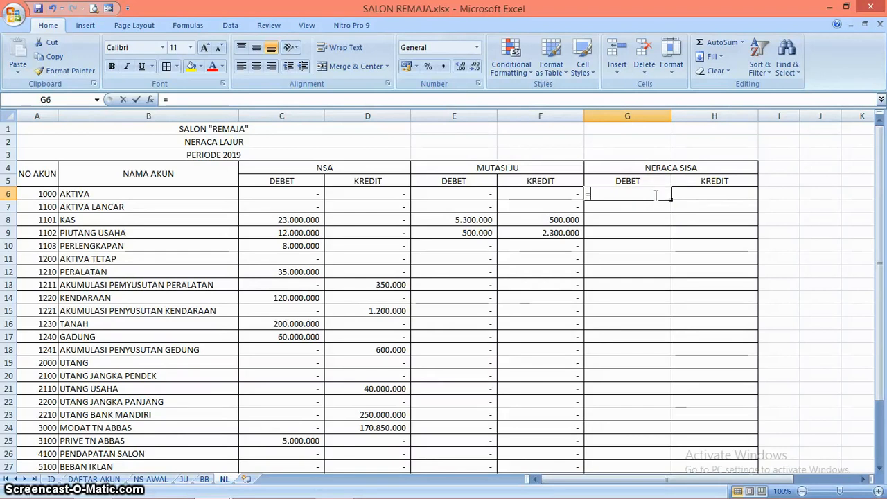
type("if")
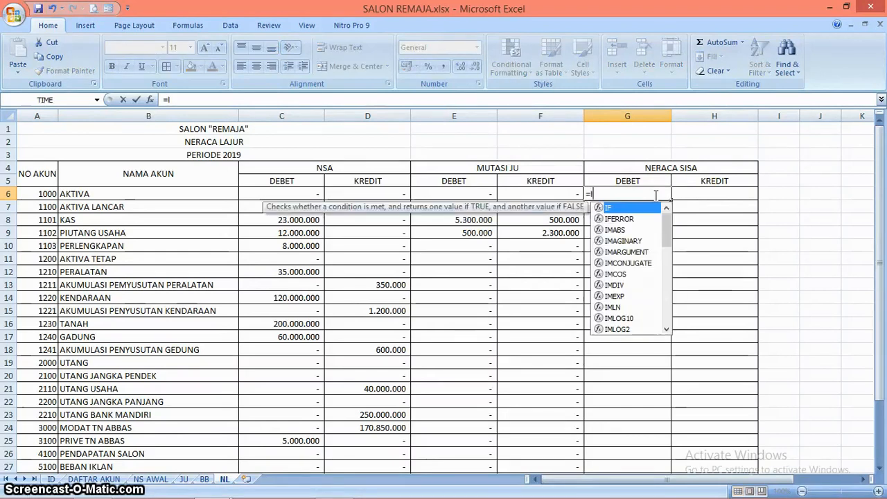
key("Tab")
left_click(298, 191)
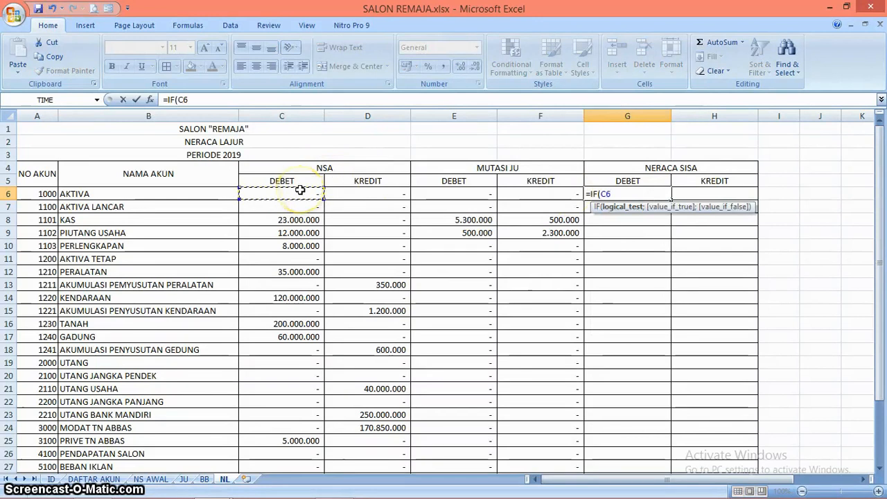
type("-")
left_click(346, 194)
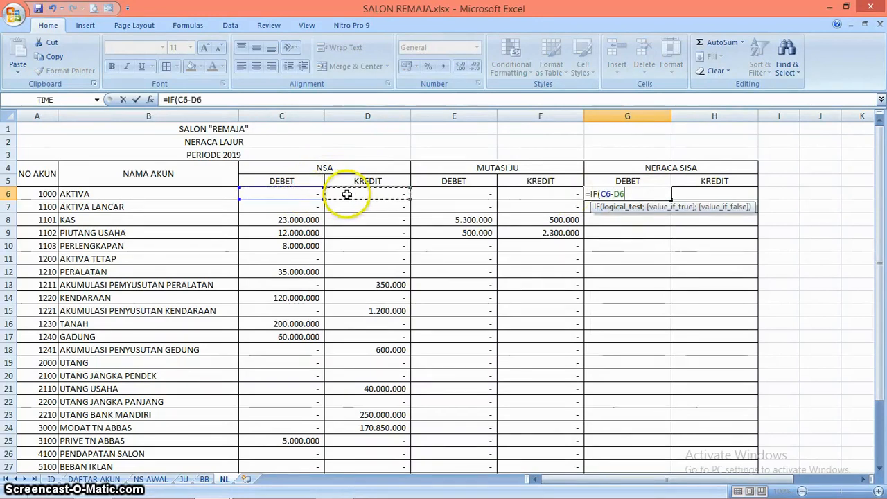
type("+")
left_click(440, 193)
type("-")
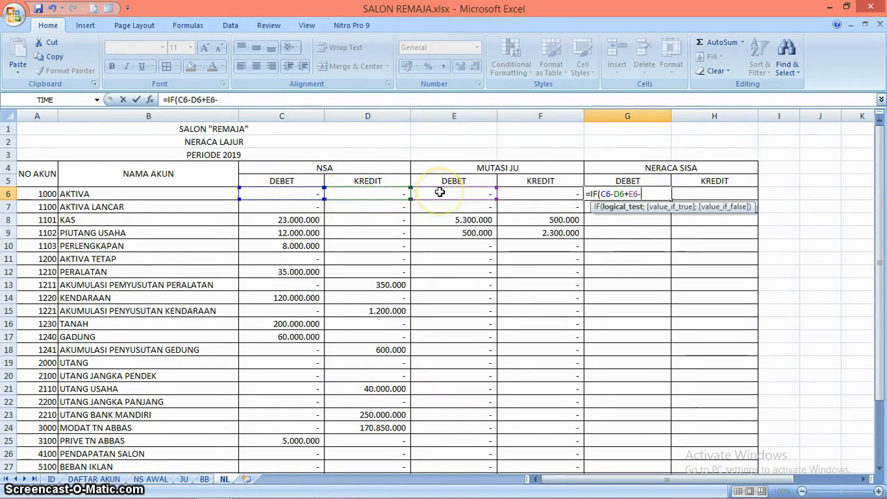
left_click(518, 193)
type(">0;")
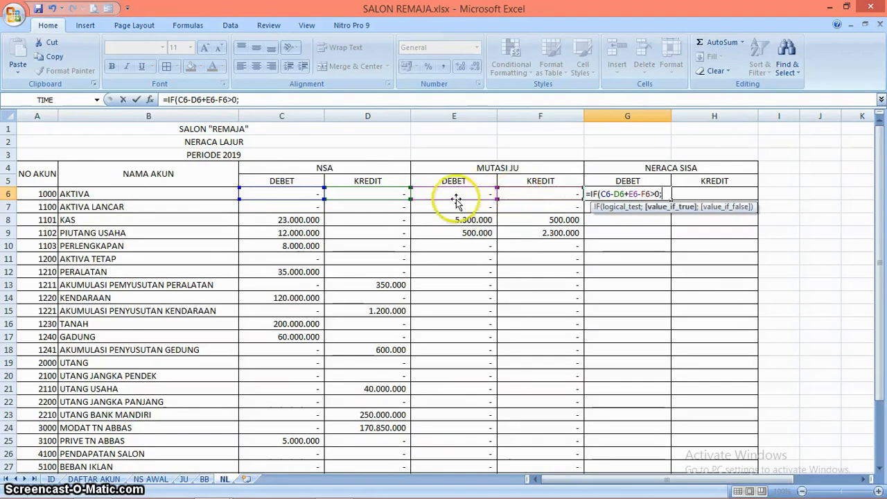
left_click(307, 194)
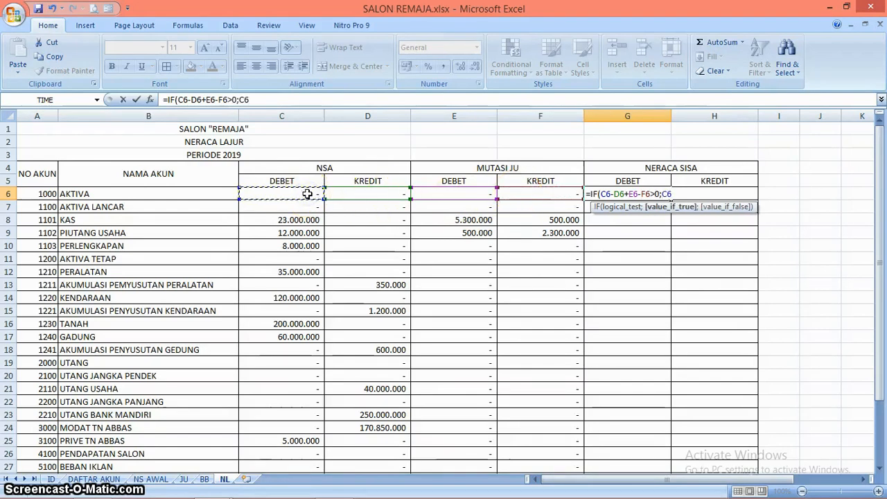
type("-")
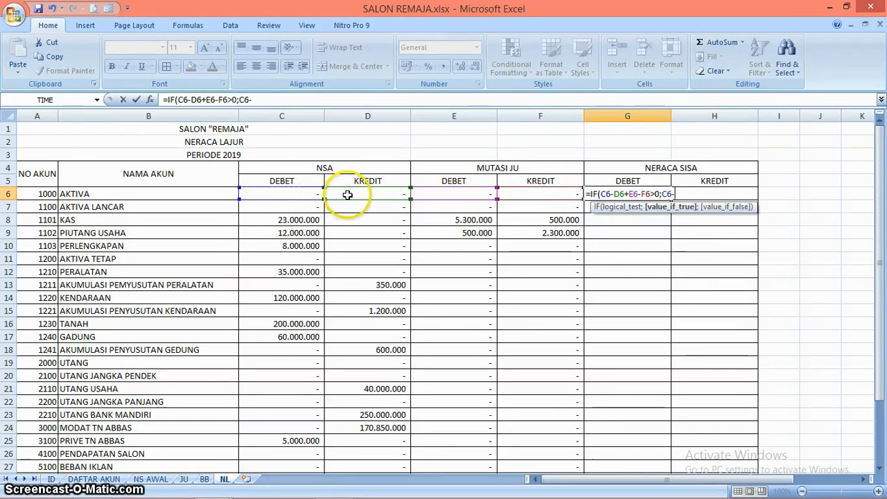
left_click(435, 193)
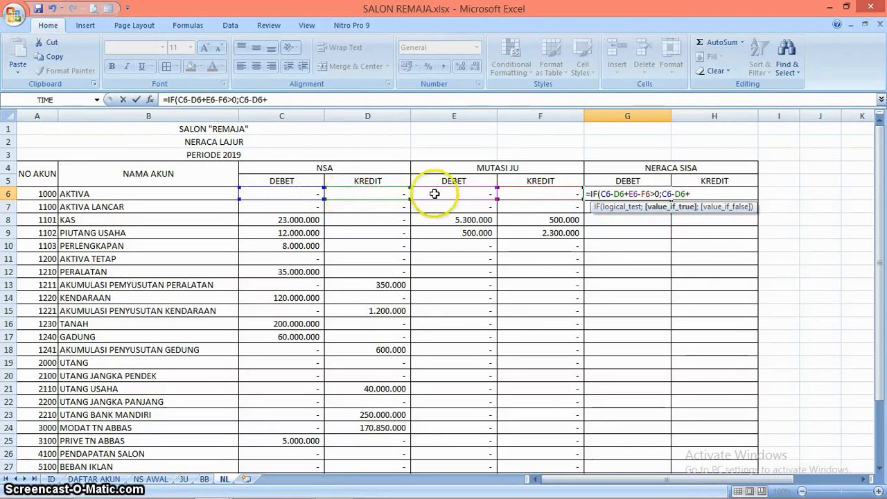
type("-")
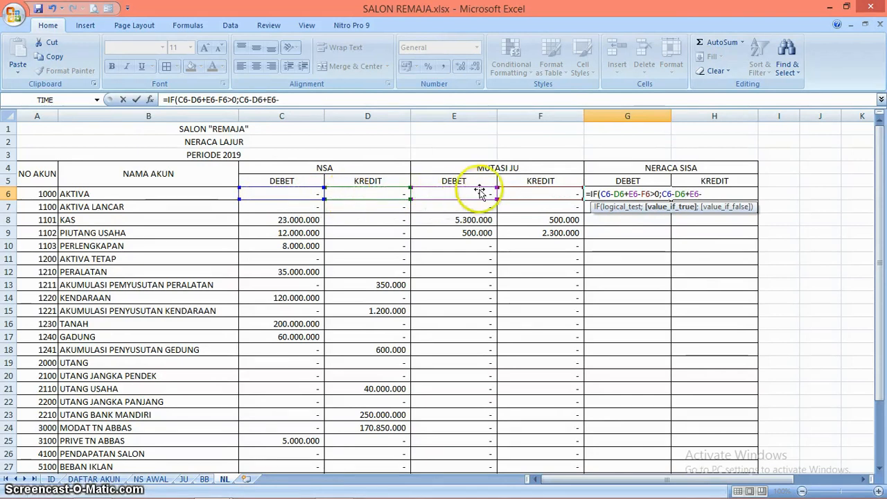
left_click(521, 193)
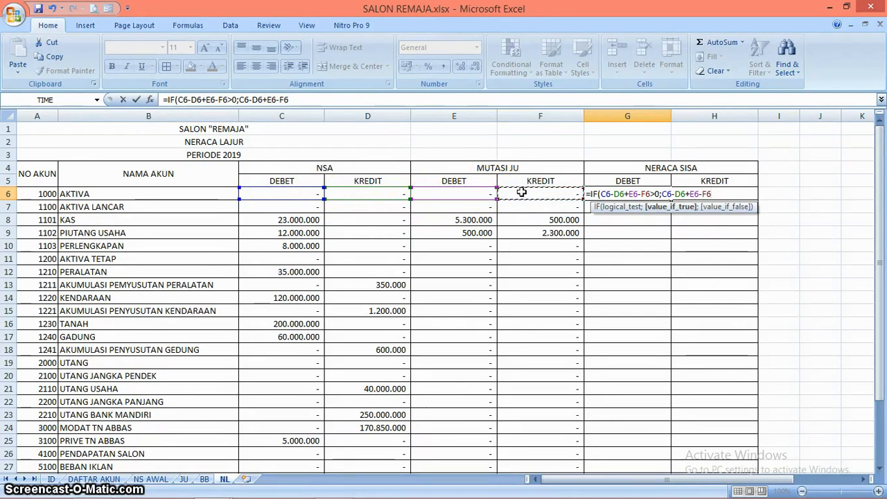
type(";")
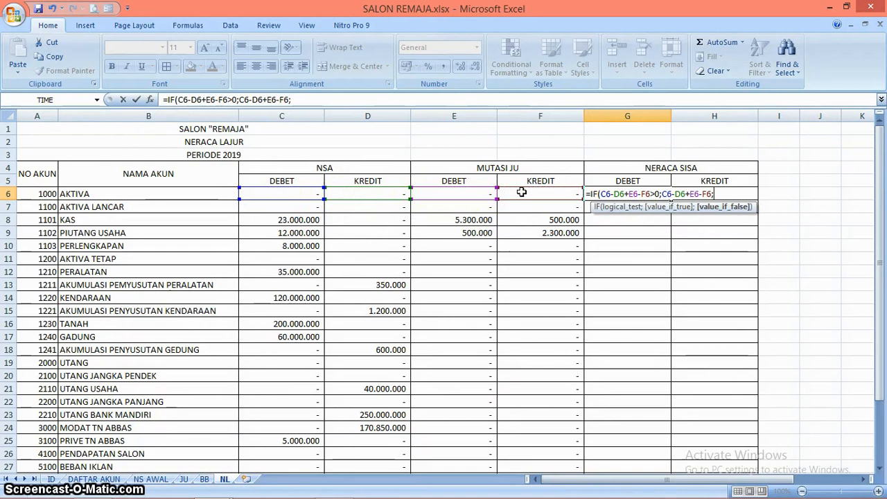
type("0")
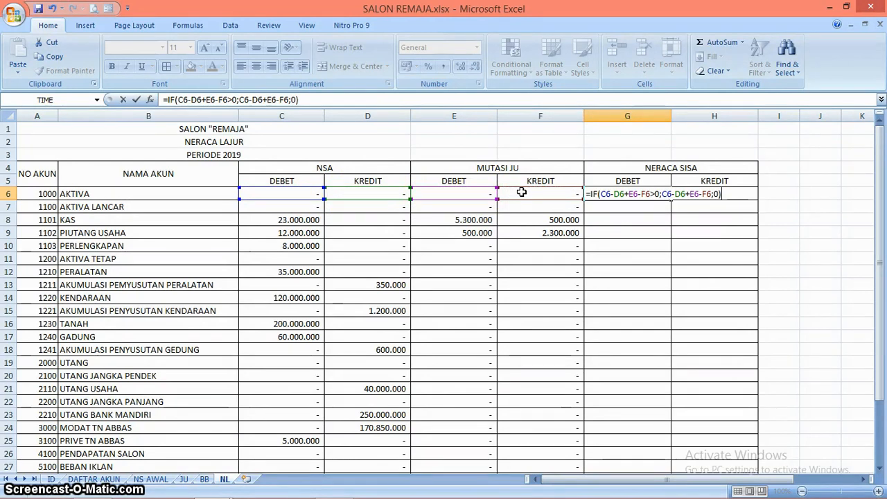
key("Return")
left_click(607, 202)
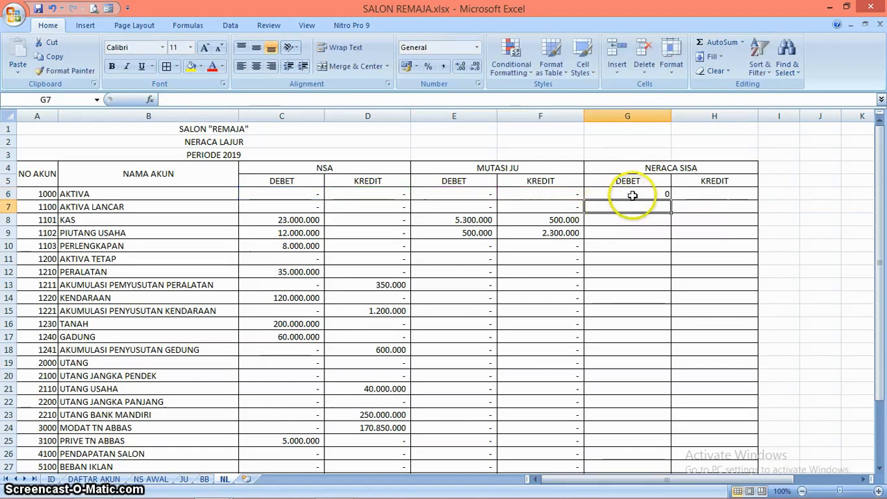
left_click(632, 195)
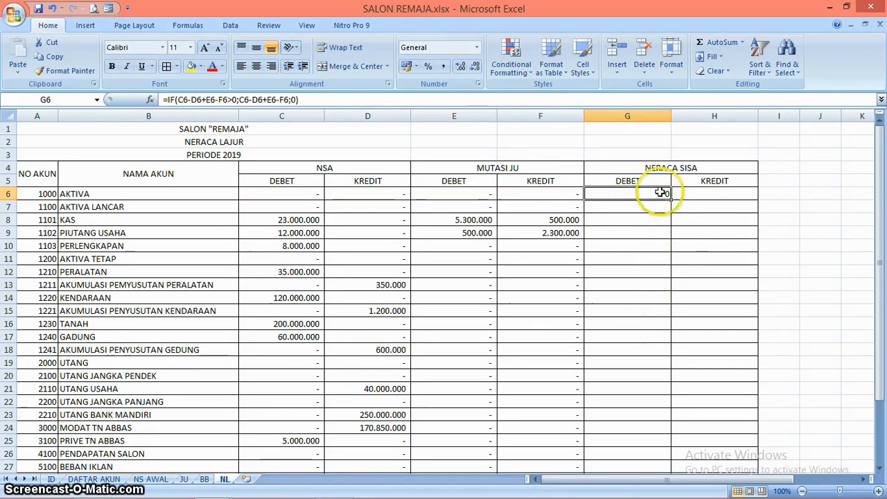
Step: Enter the NERACA SISA KREDIT formula =IF(D6-C6+F6-E6>0;D6-C6+F6-E6;0) in H6 for the AKTIVA row
left_click(698, 195)
double_click(699, 195)
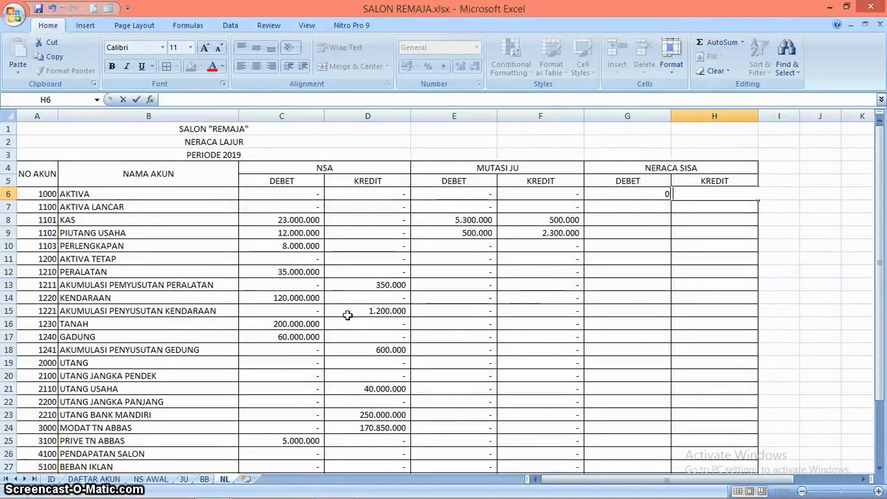
type("=")
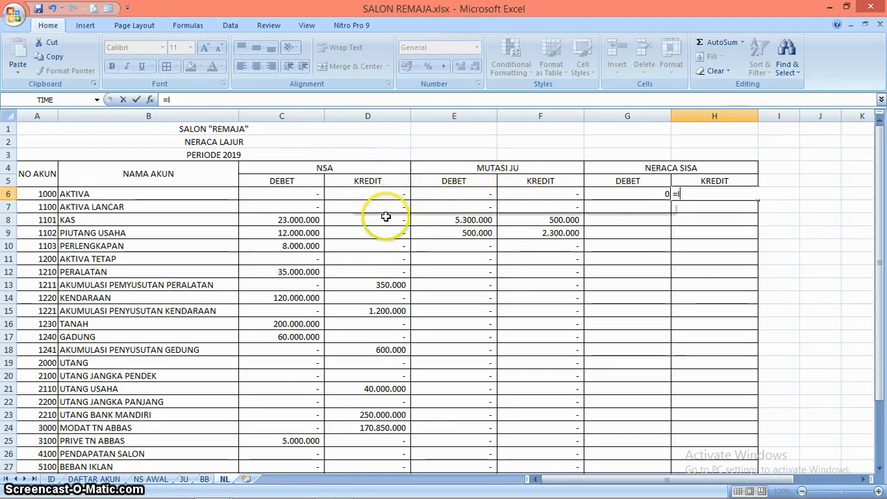
type("IF(")
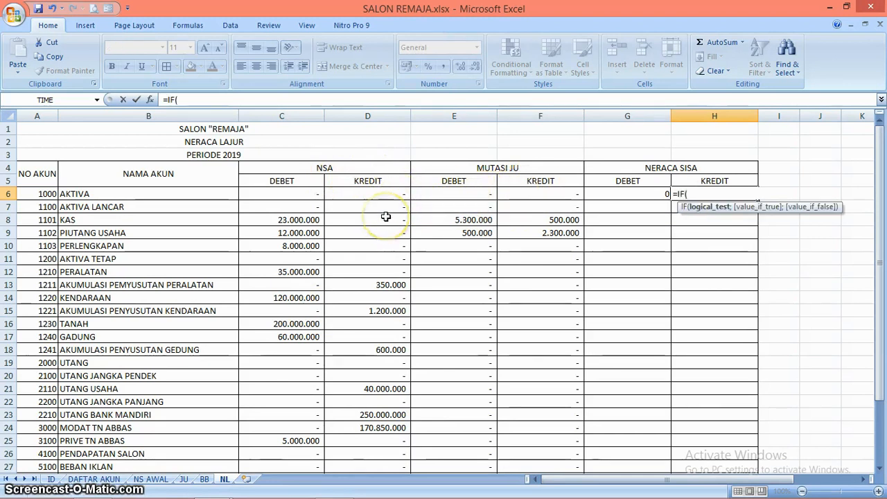
left_click(386, 194)
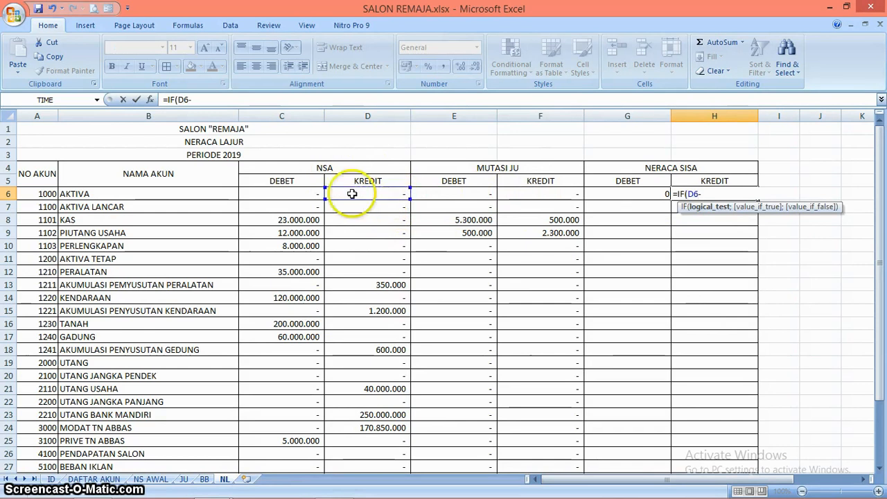
left_click(306, 194)
type("+")
left_click(548, 193)
type("-")
left_click(471, 193)
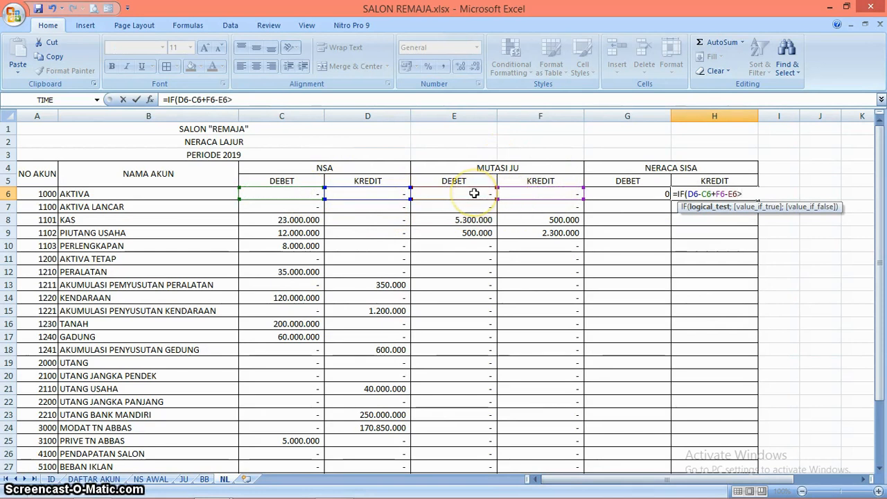
type(">0;")
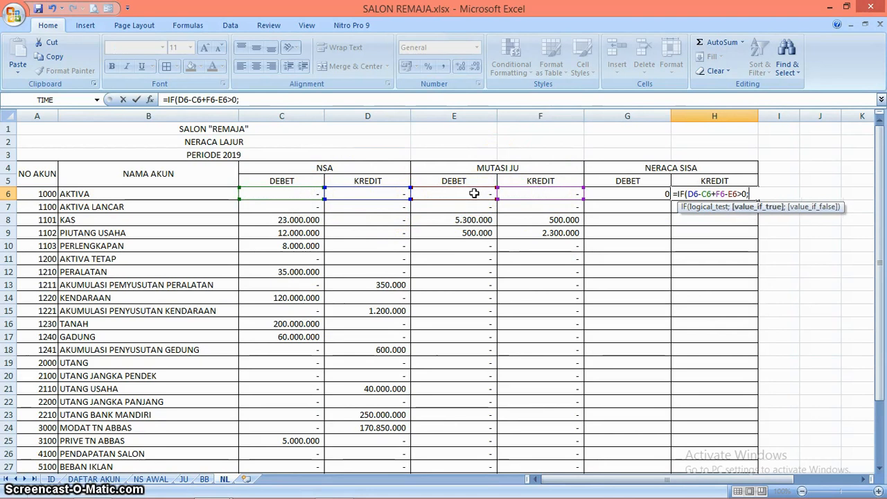
left_click(382, 194)
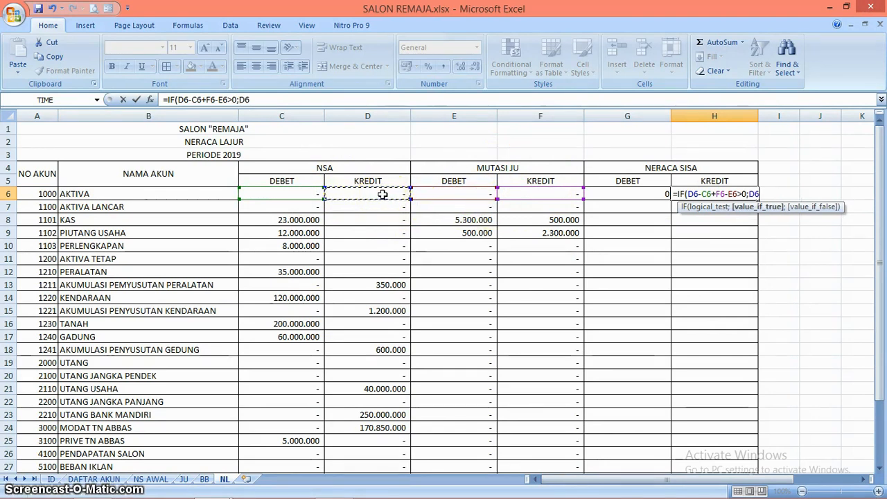
type("-")
left_click(298, 194)
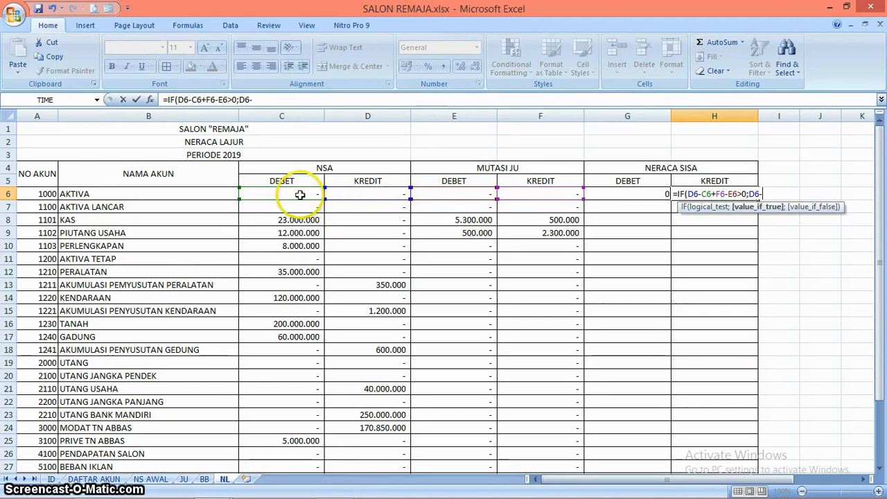
type("+")
left_click(535, 196)
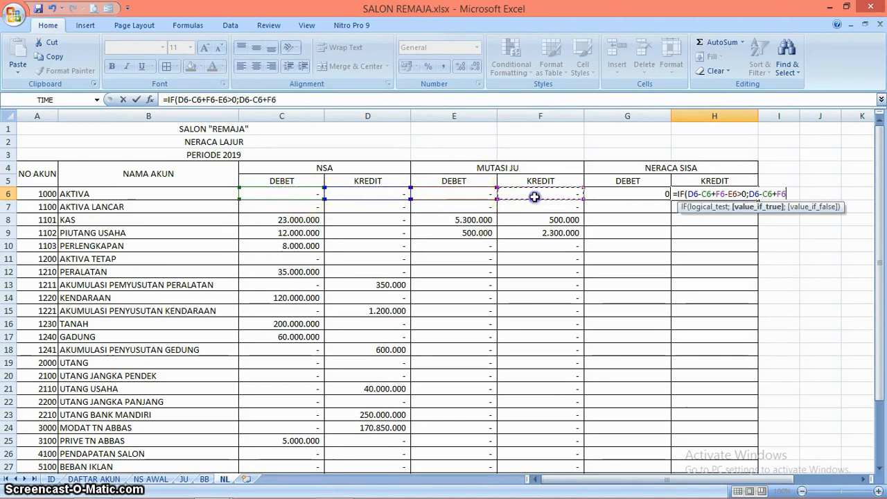
type("-")
left_click(466, 196)
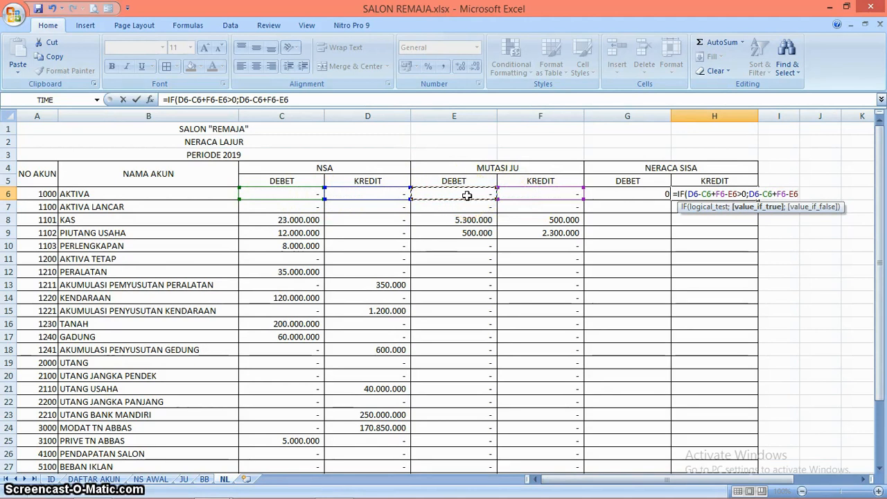
type(";0")
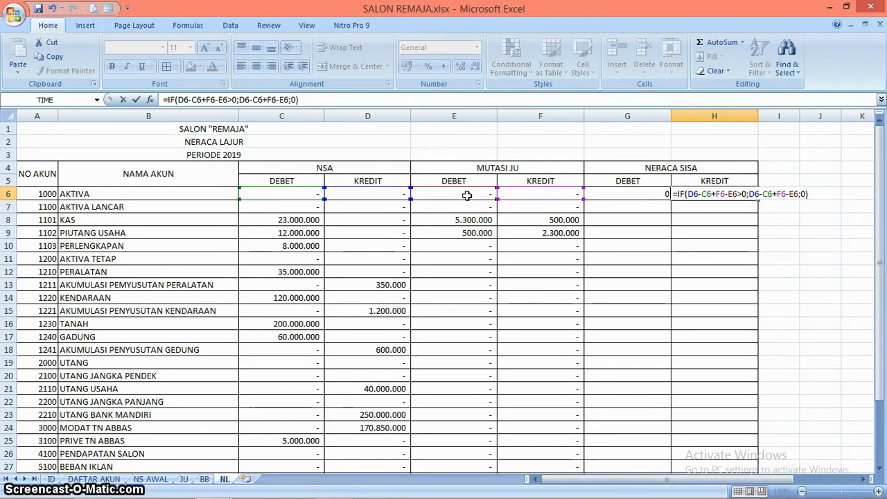
key("Return")
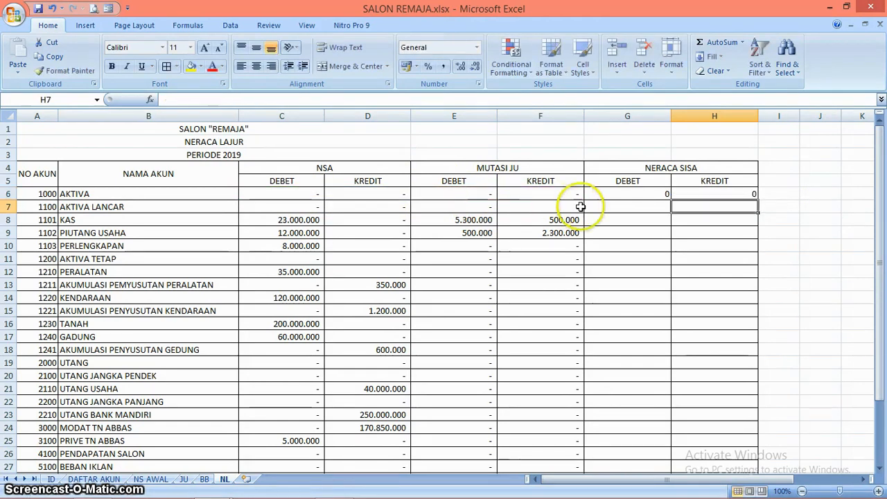
Step: Fill the NERACA SISA DEBET and KREDIT formulas from G6:H6 down to the BEBAN LAIN-LAIN row, row 32
left_click(626, 194)
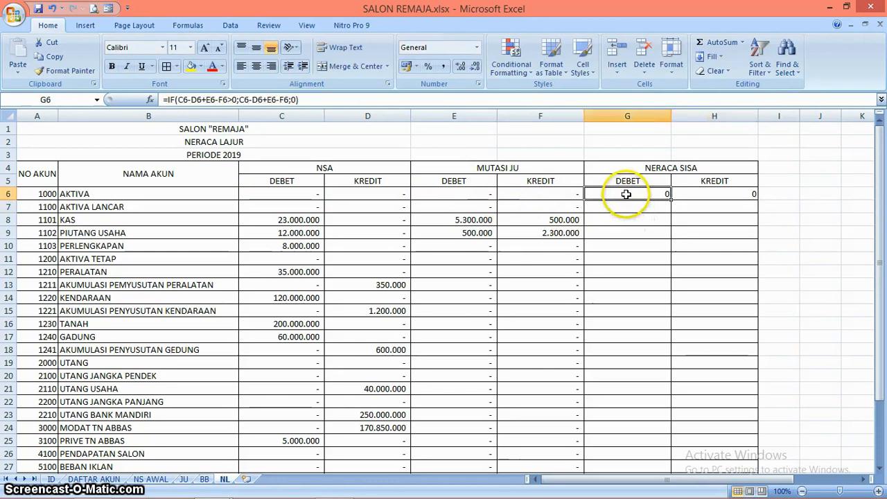
key("shift+Right")
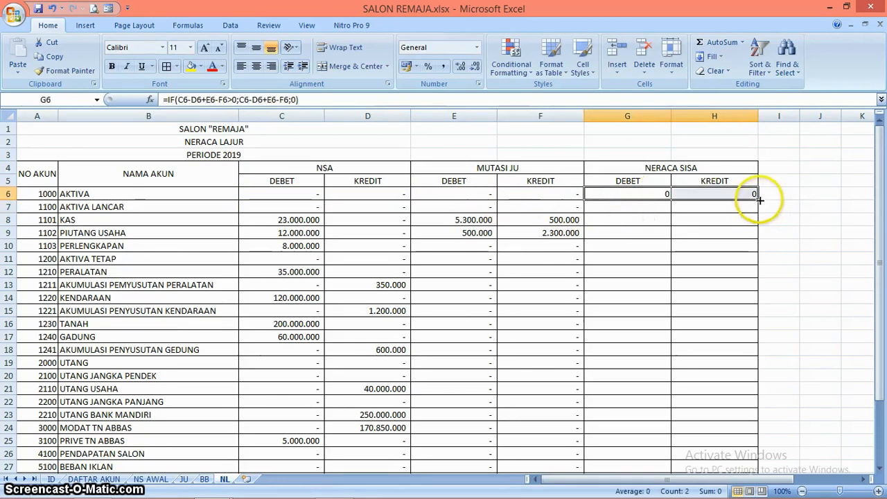
left_click_drag(760, 198, 747, 451)
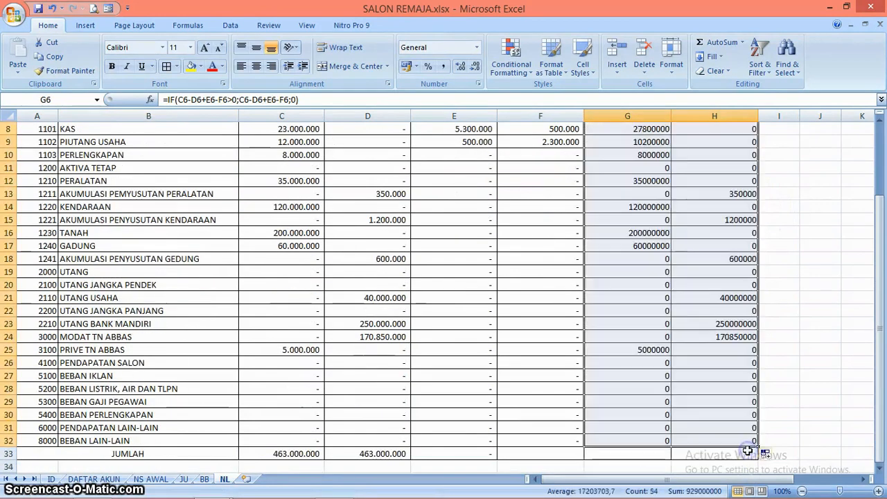
left_click(647, 246)
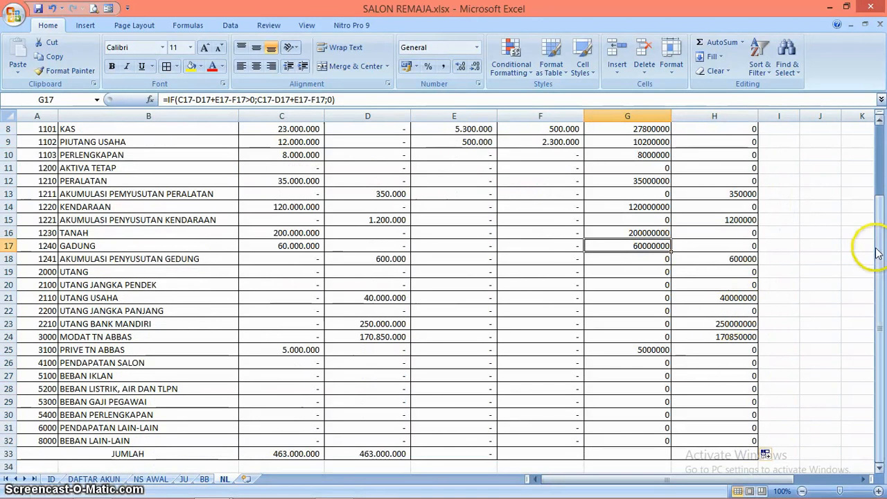
left_click_drag(881, 252, 883, 183)
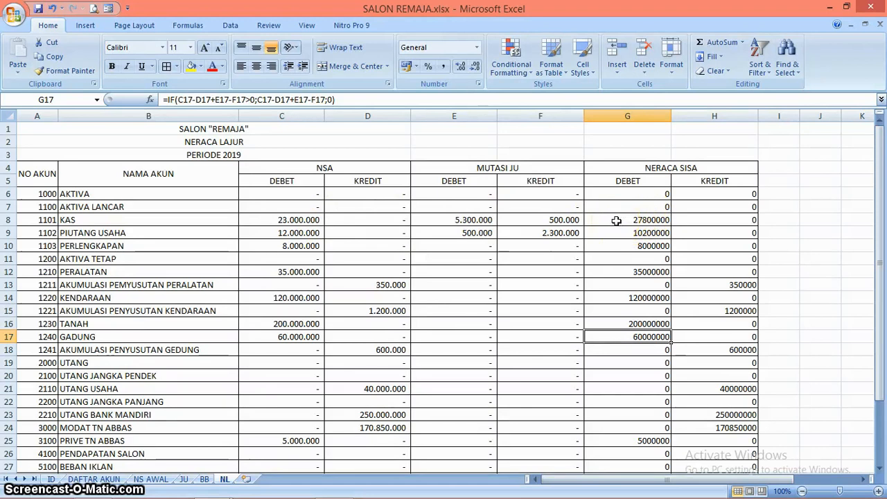
left_click(705, 220)
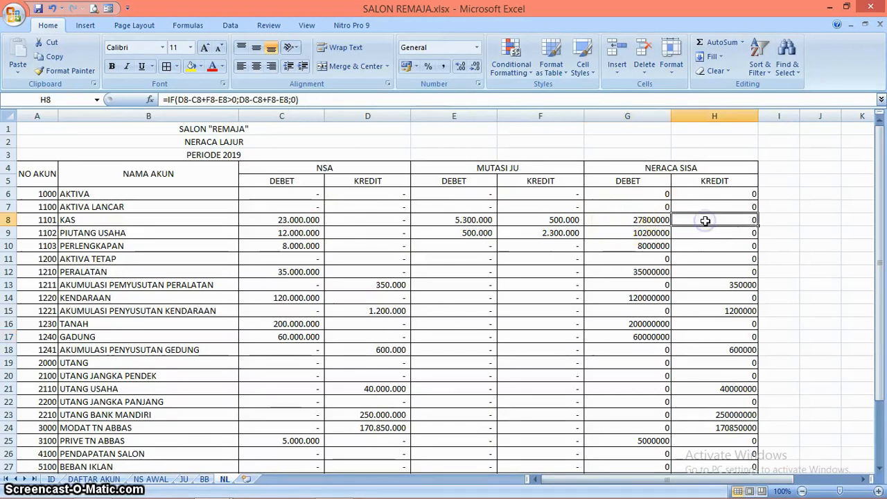
left_click(659, 219)
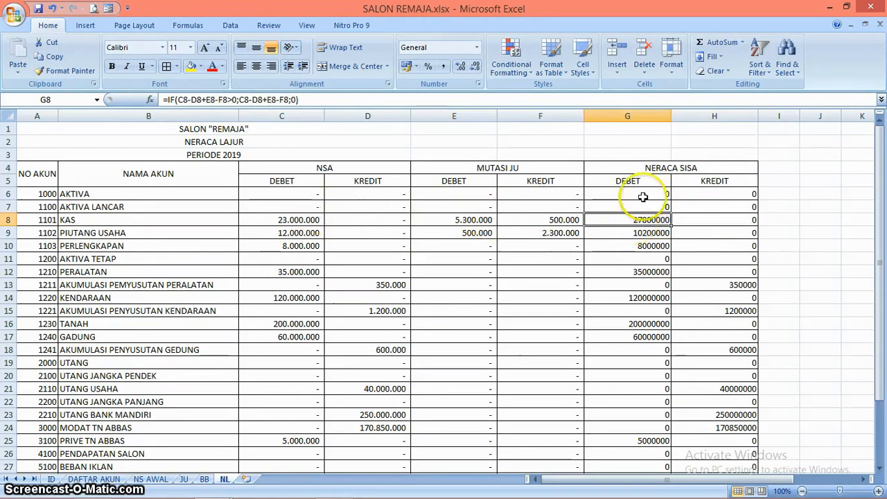
Step: Apply Comma Style to the NERACA SISA columns G and H
left_click_drag(637, 116, 692, 118)
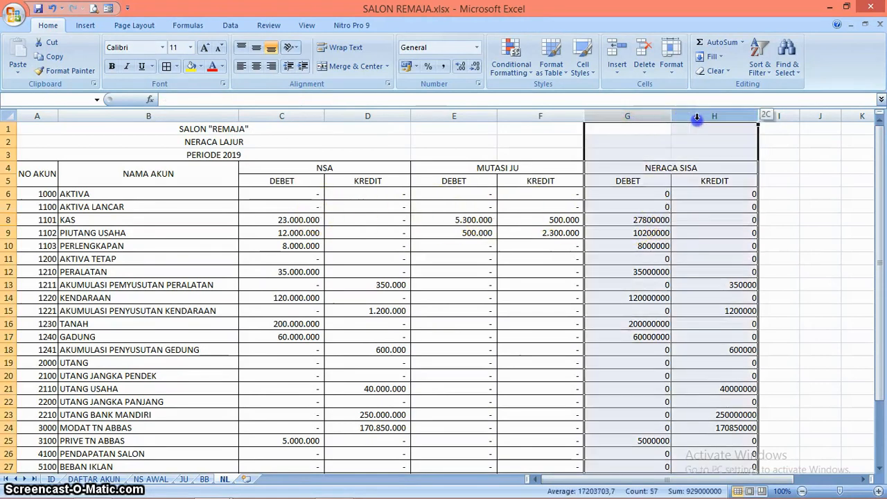
left_click(443, 69)
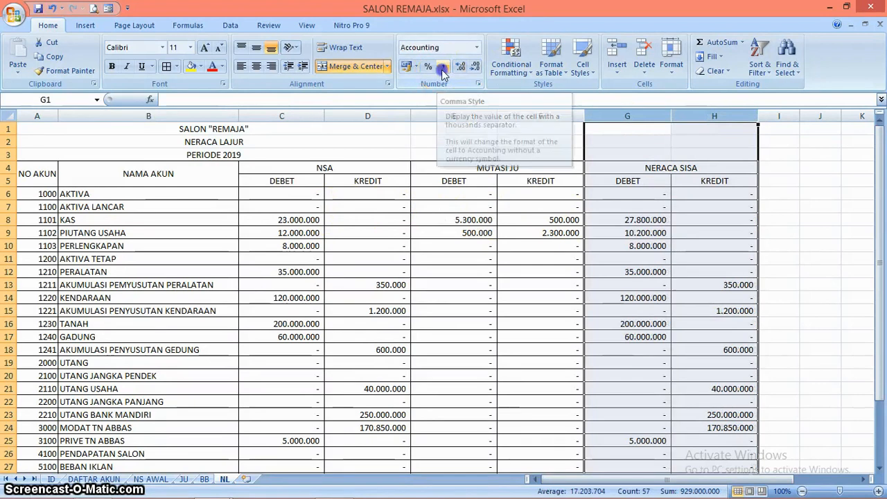
left_click(693, 197)
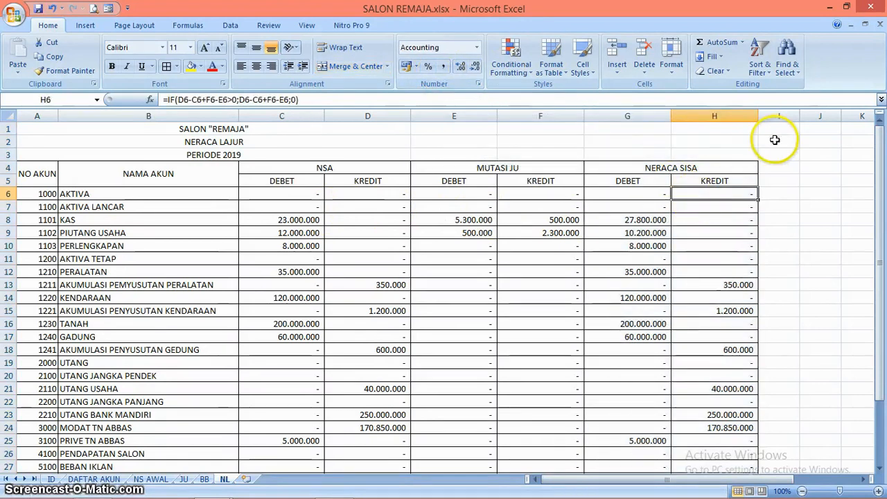
Step: Merge and center I4:J4 beside the NERACA SISA section and enter the heading PENYESUAIAN
mouse_move(385, 490)
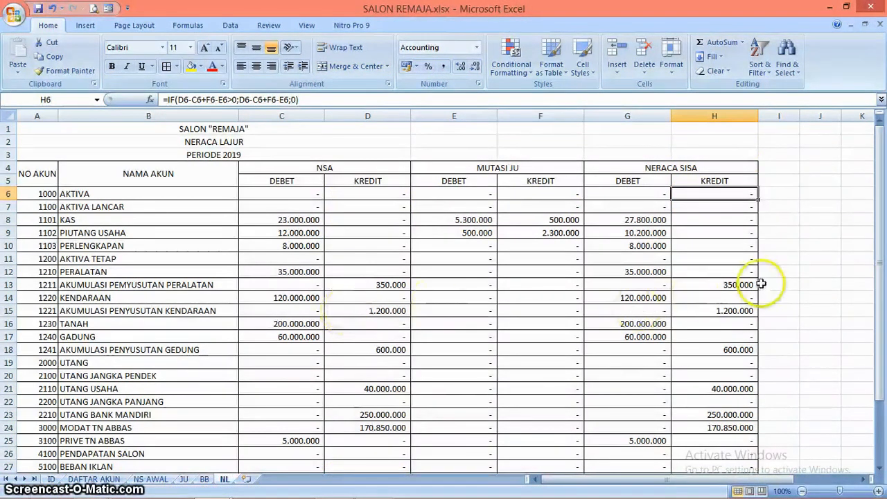
left_click(864, 479)
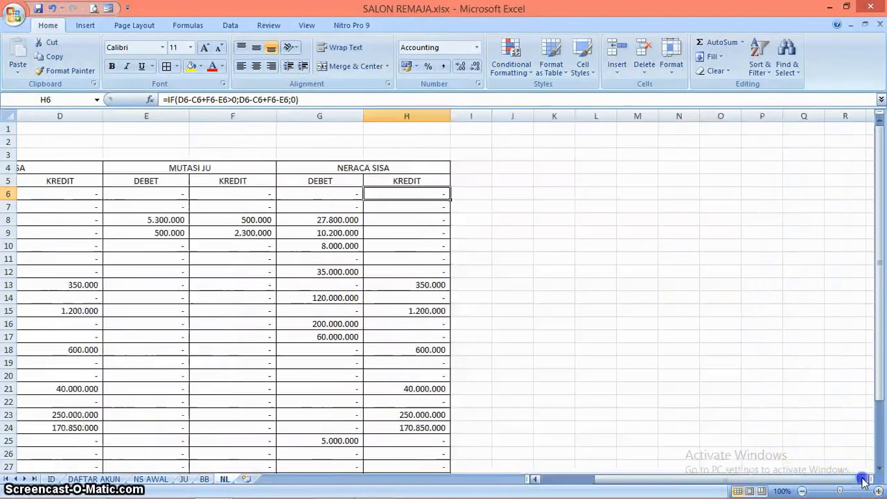
left_click(865, 479)
left_click_drag(400, 166, 415, 167)
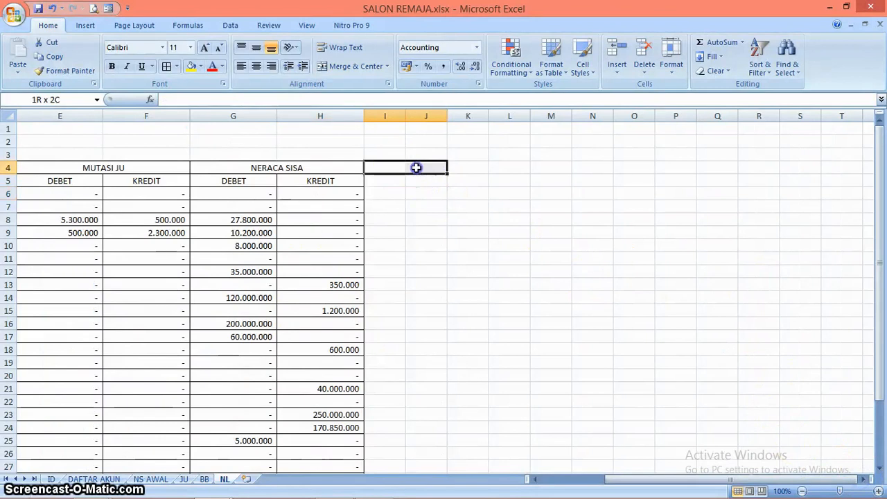
left_click(353, 71)
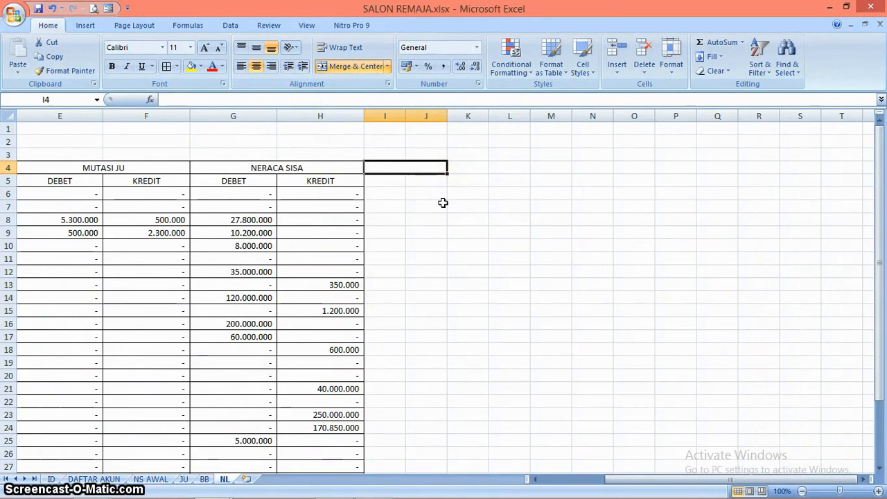
type("PENYESUAIAN")
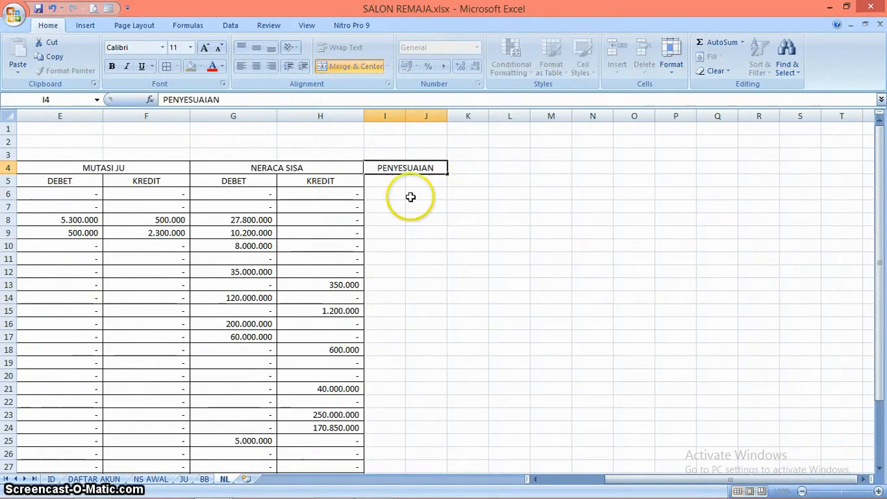
Step: Enter the subheadings DEBET in I5 and KREDIT in J5 under PENYESUAIAN
left_click(390, 181)
type("DEBET")
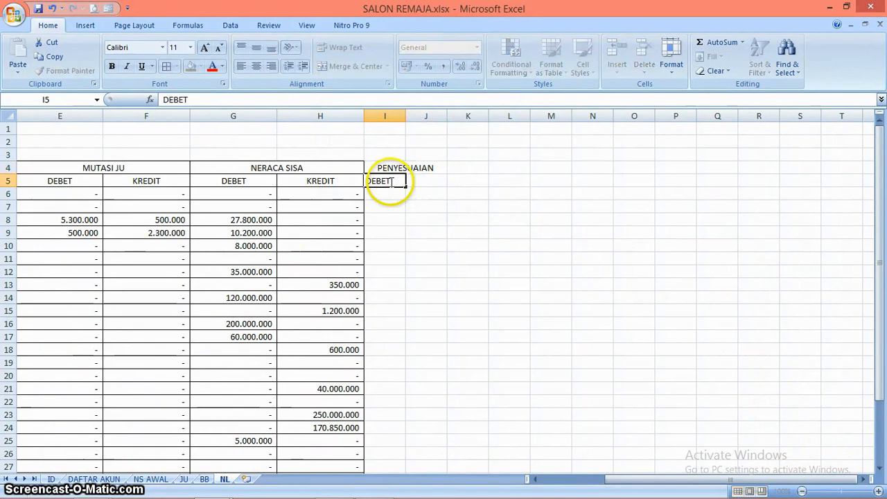
key("Tab")
type("KRED")
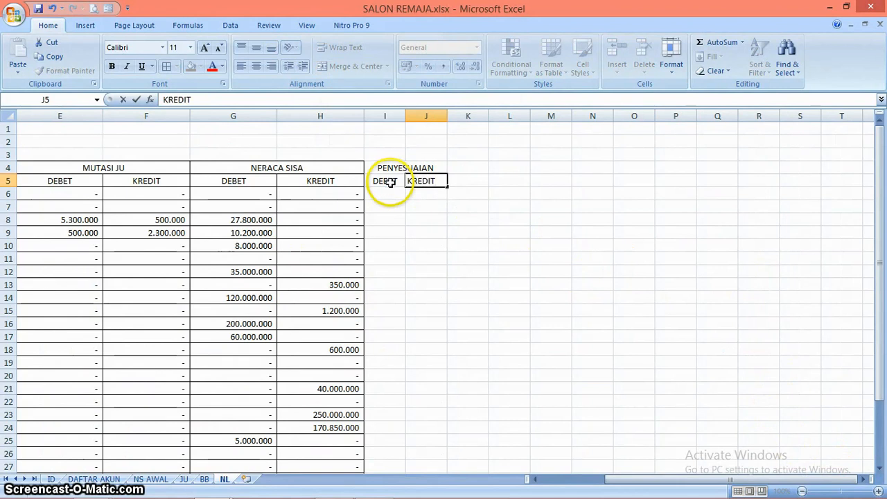
type("IT")
left_click(399, 208)
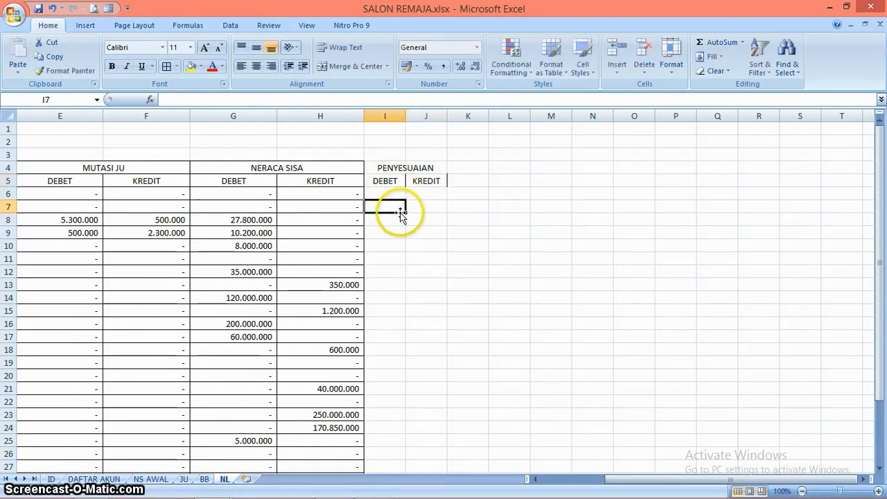
Step: Widen the PENYESUAIAN columns I and J to the same width as column H
left_click(396, 168)
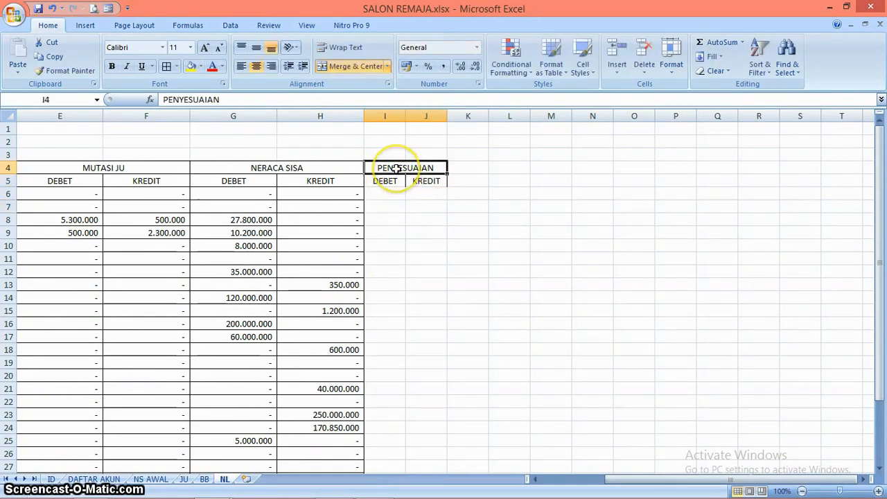
left_click(388, 114)
left_click_drag(351, 113, 446, 120)
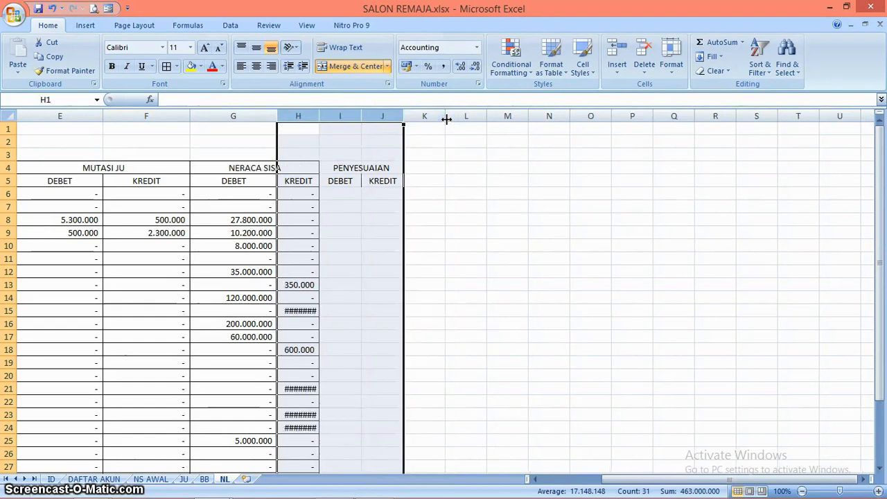
key("ctrl+z")
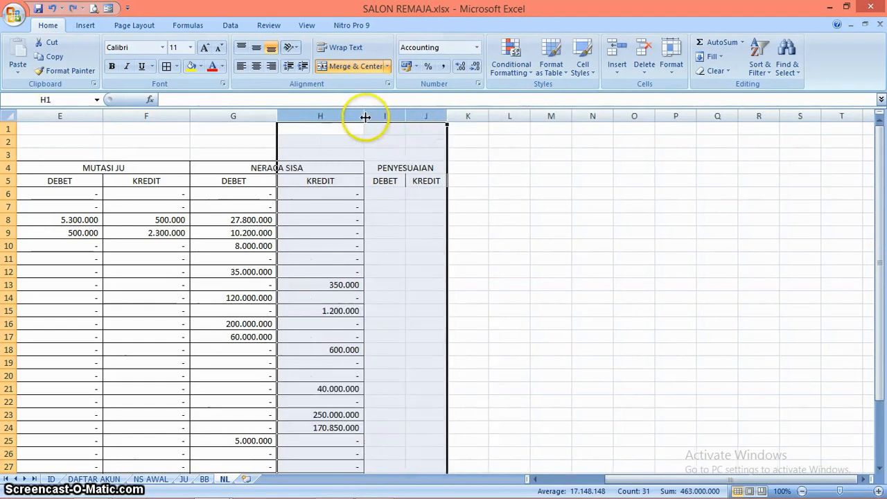
left_click_drag(364, 117, 366, 117)
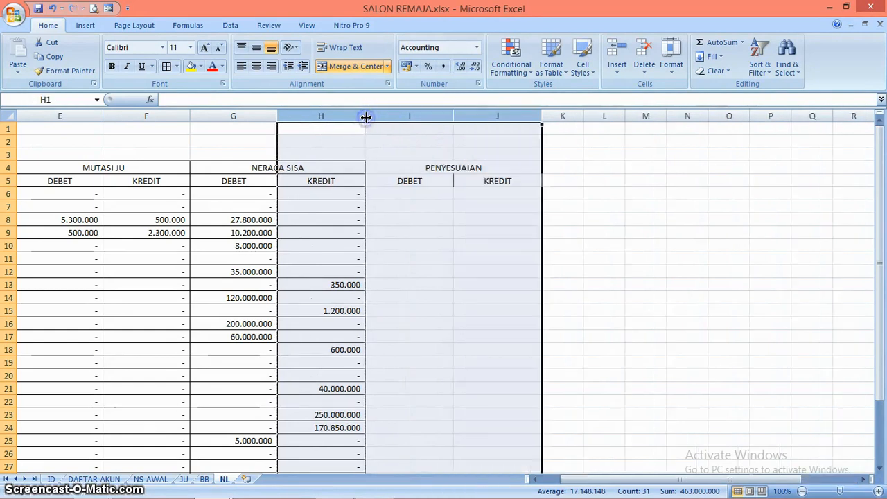
left_click(443, 192)
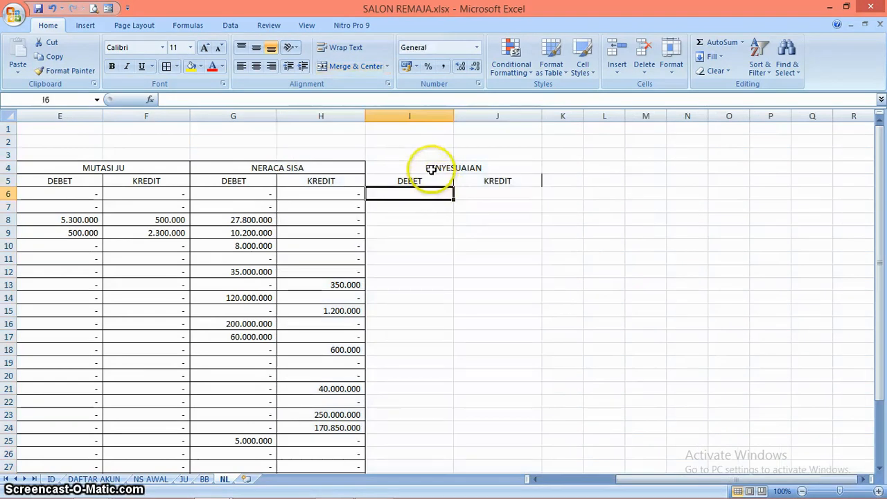
Step: Apply all borders to the PENYESUAIAN section from I4:J4 down to the JUMLAH row
left_click(431, 169)
left_click_drag(431, 169, 431, 479)
key("shift+Up")
key("shift+Up")
key("shift+Up")
key("shift+Up")
key("shift+Up")
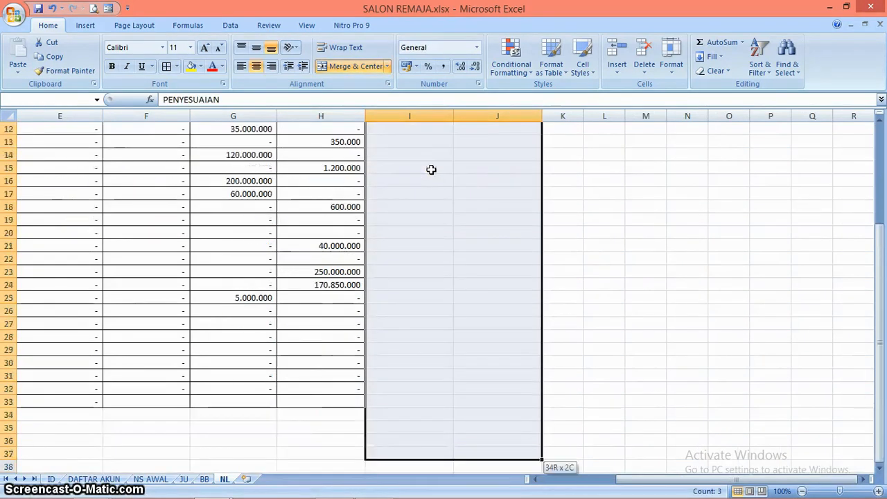
left_click(166, 66)
left_click(566, 249)
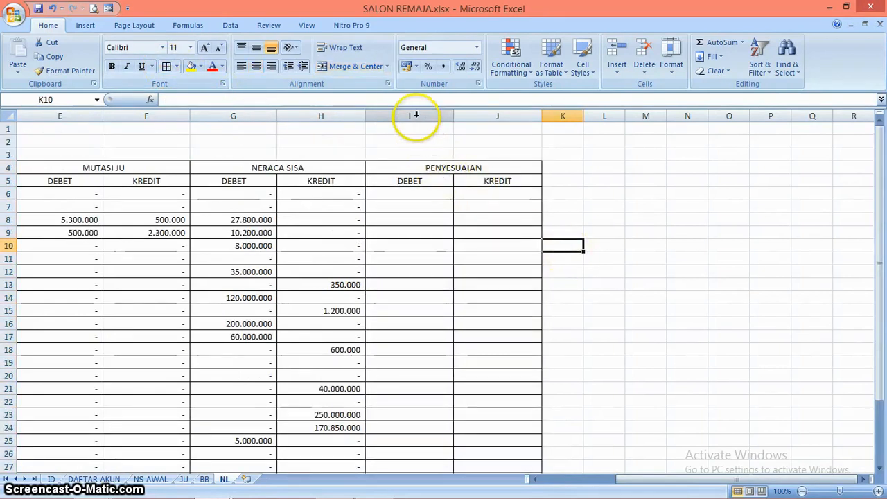
Step: Copy the PENYESUAIAN columns I and J and insert the copied columns at column K
left_click_drag(412, 116, 473, 117)
right_click(475, 123)
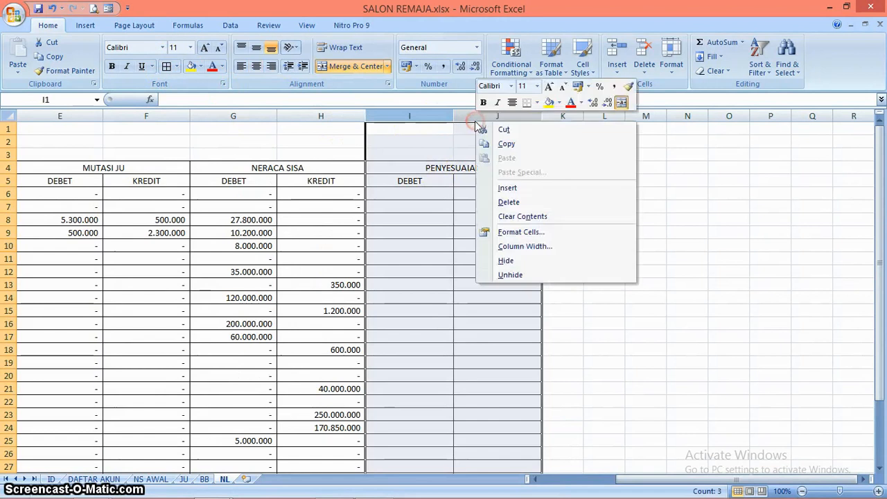
left_click(506, 144)
left_click(567, 116)
right_click(567, 119)
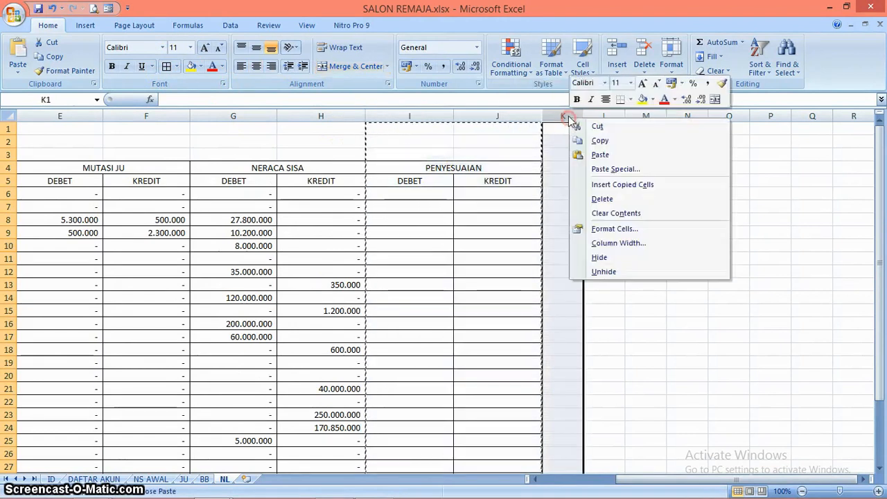
left_click(632, 186)
Step: Change the heading of the copied section in K4 to NERACA DISESUAIKAN
left_click(613, 170)
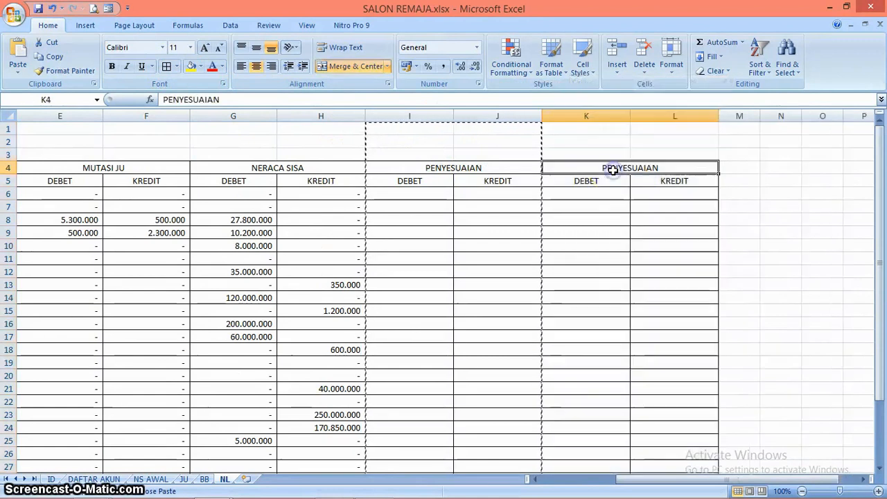
type("NERACA DIS")
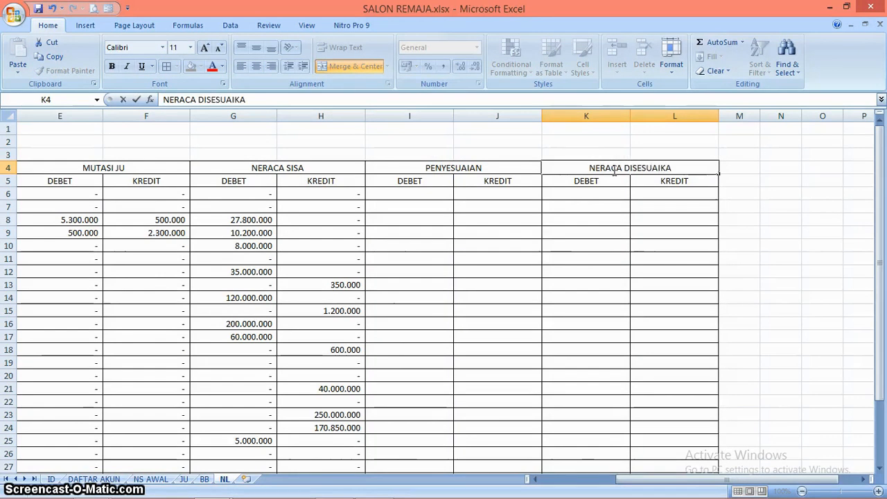
type("ESUAIKAN")
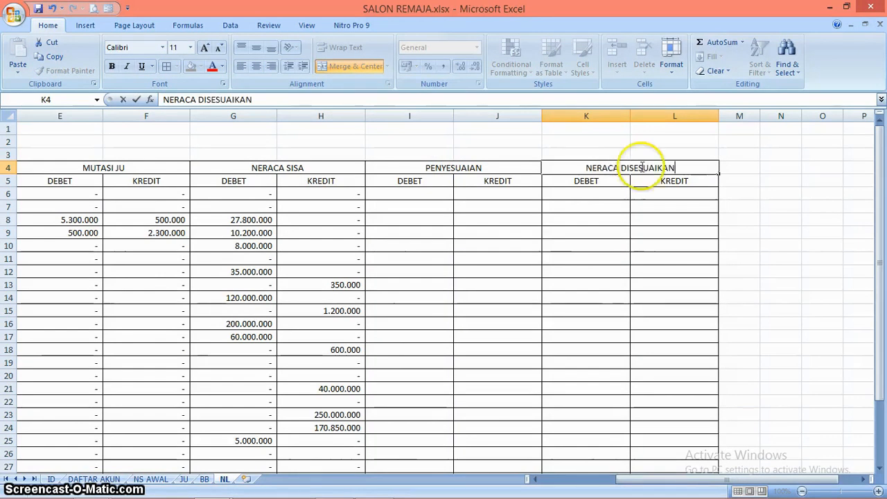
left_click(610, 116)
left_click_drag(610, 115, 662, 117)
right_click(664, 121)
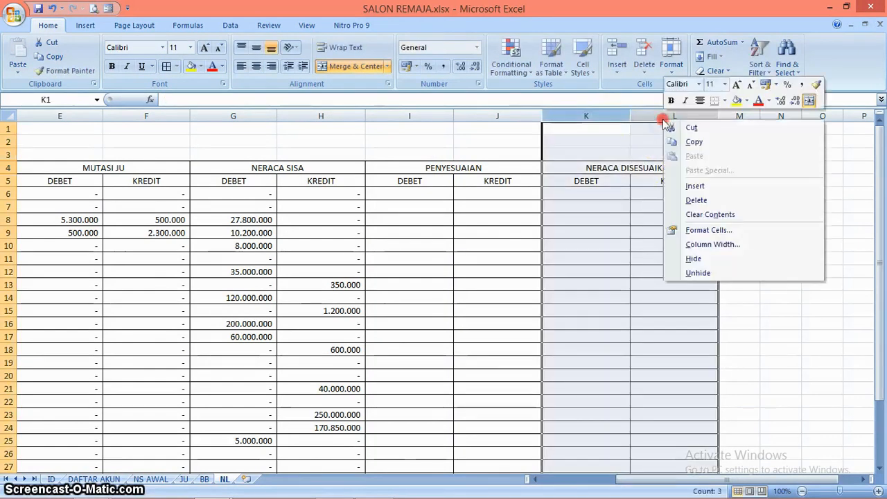
left_click(721, 186)
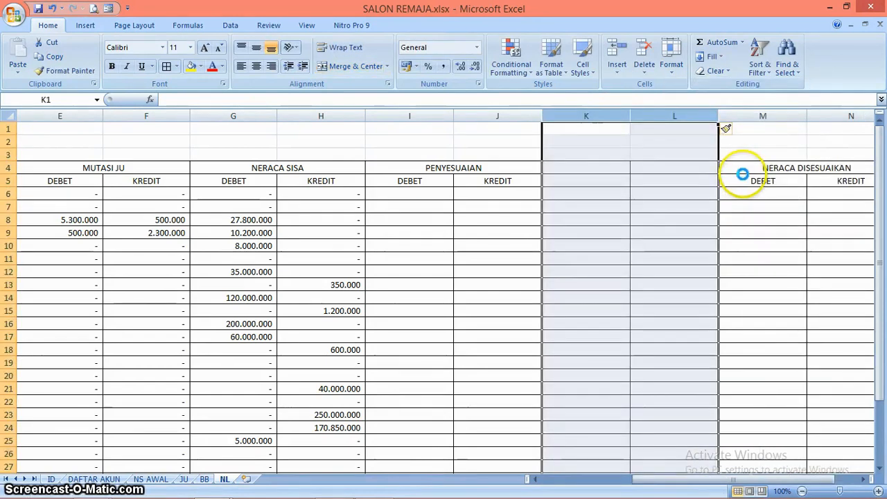
key("ctrl+z")
Step: Insert a blank column at column M, directly after the NERACA DISESUAIKAN section
left_click(739, 128)
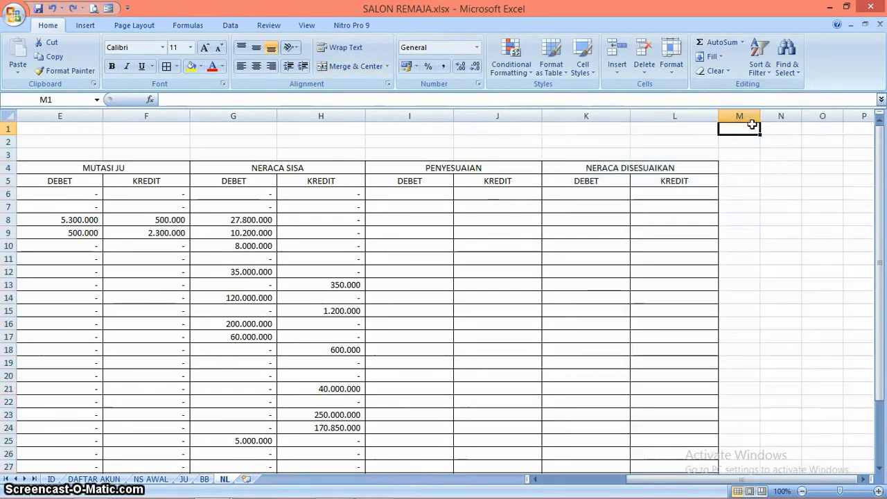
right_click(751, 115)
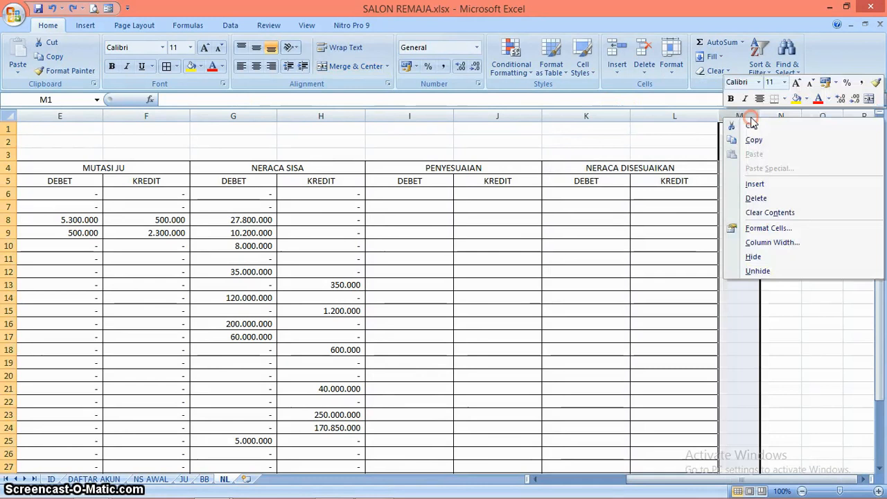
left_click(774, 184)
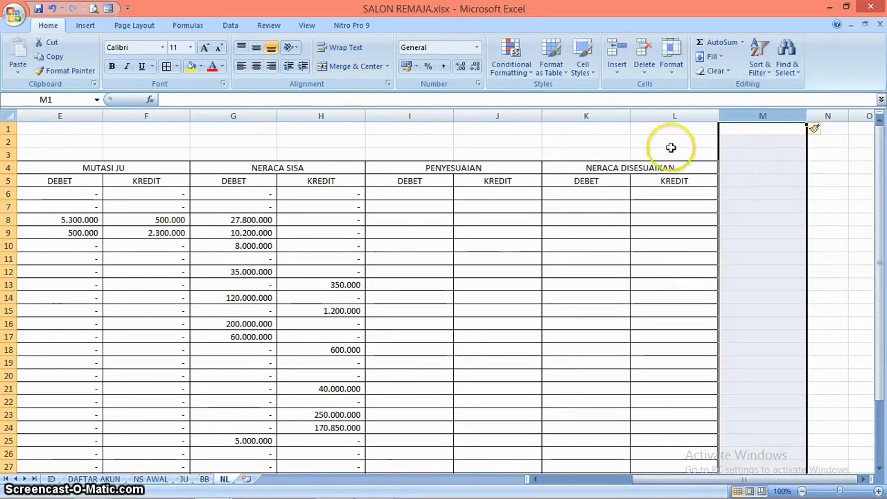
Step: Copy the NERACA DISESUAIKAN columns K and L and insert the copied columns at column M
left_click_drag(617, 115, 648, 115)
right_click(657, 117)
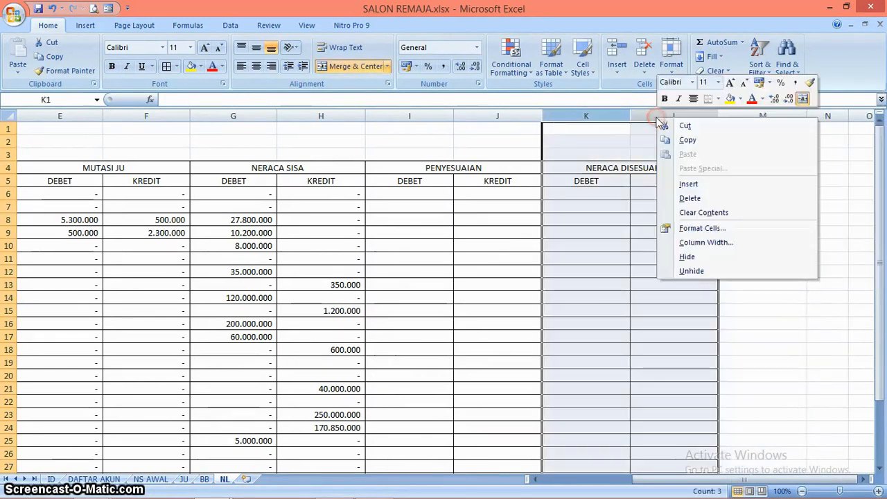
left_click(693, 140)
right_click(768, 118)
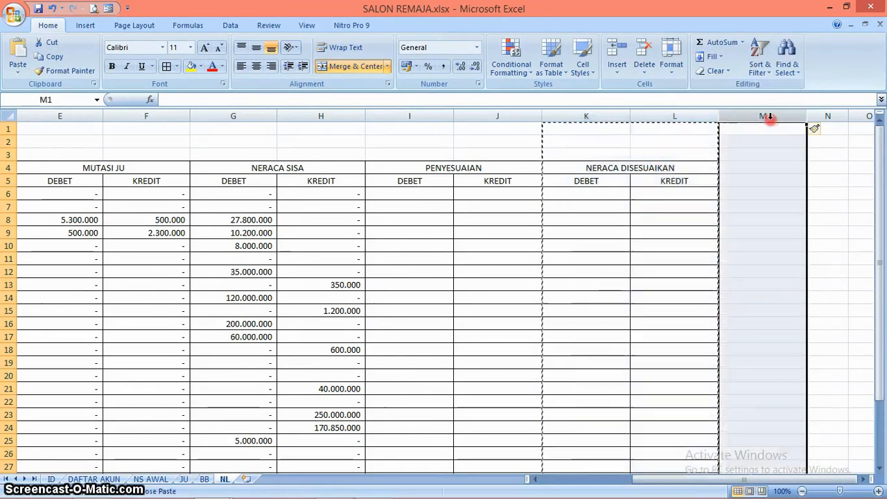
left_click(780, 185)
Step: Paste the copied NERACA DISESUAIKAN columns once more into columns O and P
left_click_drag(783, 481, 825, 483)
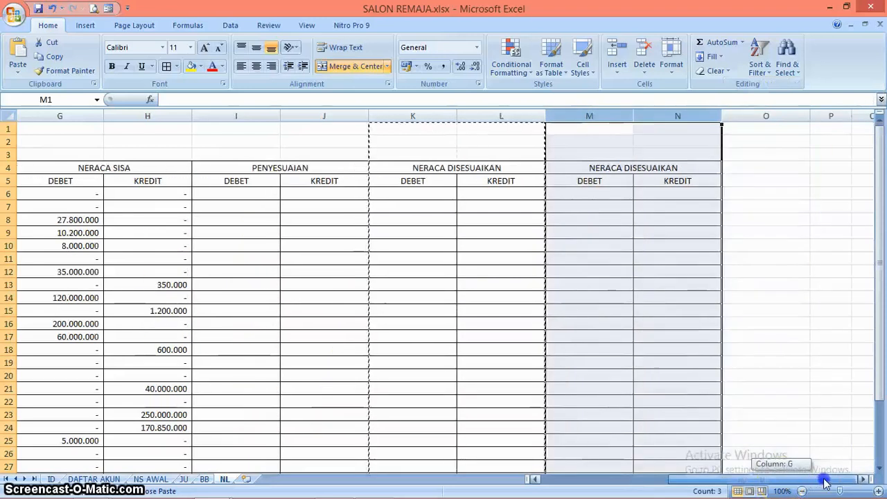
left_click(779, 115)
right_click(779, 115)
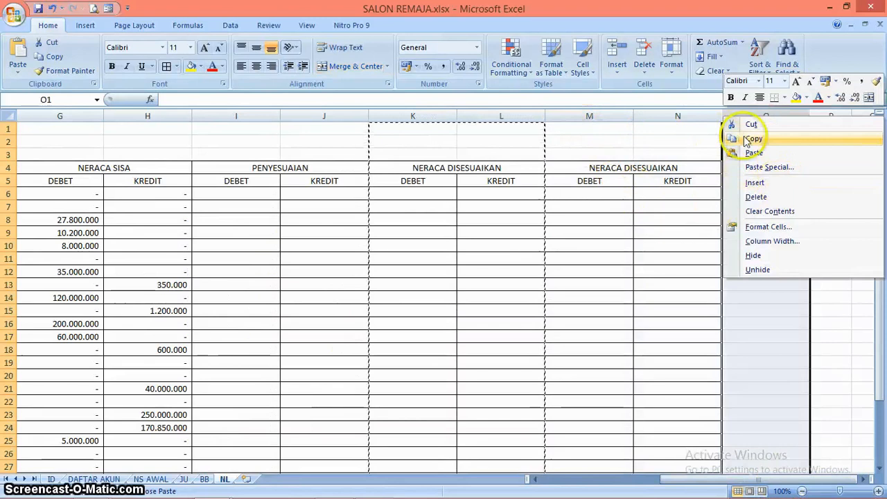
left_click(762, 154)
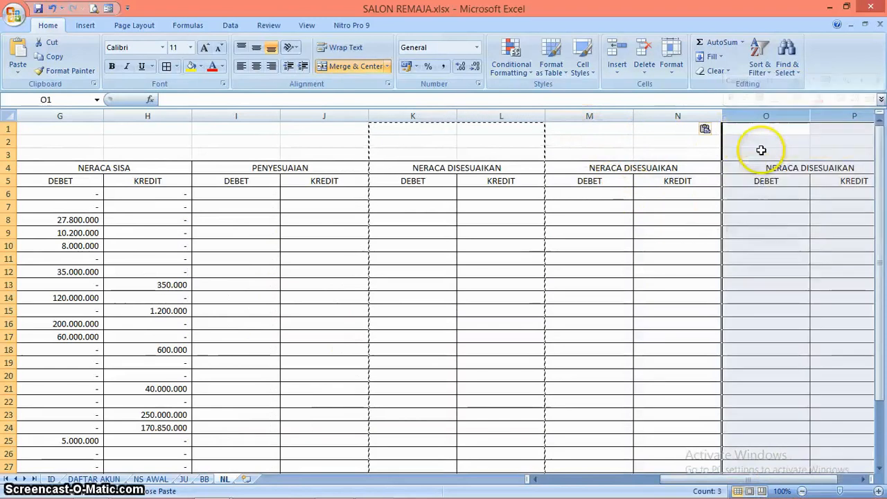
left_click(776, 257)
Step: Change the heading of the copied section in M4 to LABA/RUGI
left_click(669, 170)
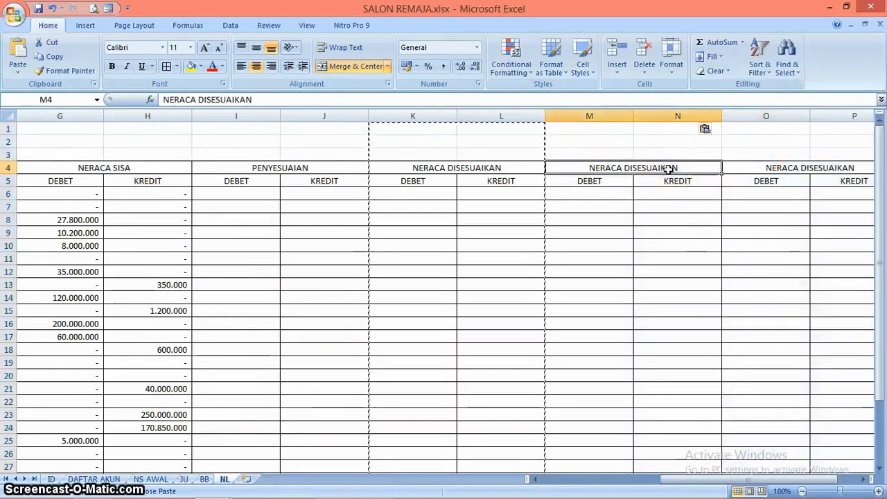
key("BackSpace")
type("LA")
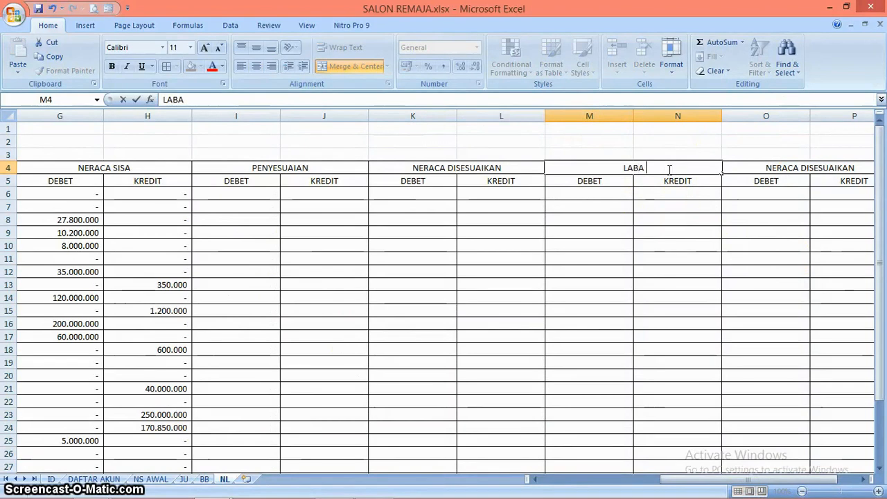
type("BA")
key("Return")
key("Home")
key("Right")
key("Right")
key("Right")
key("Right")
key("Right")
key("Right")
key("Right")
key("Right")
key("Right")
key("Right")
key("Right")
key("Right")
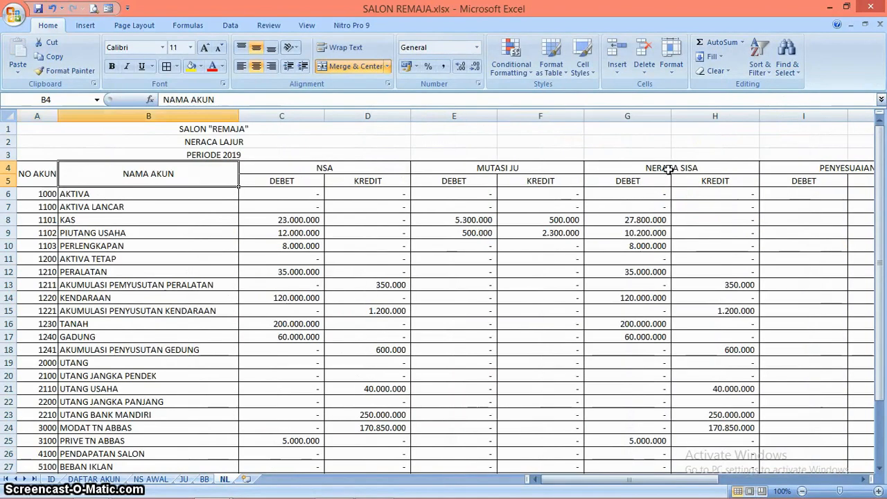
key("Left")
key("Left")
key("Left")
key("Left")
key("Left")
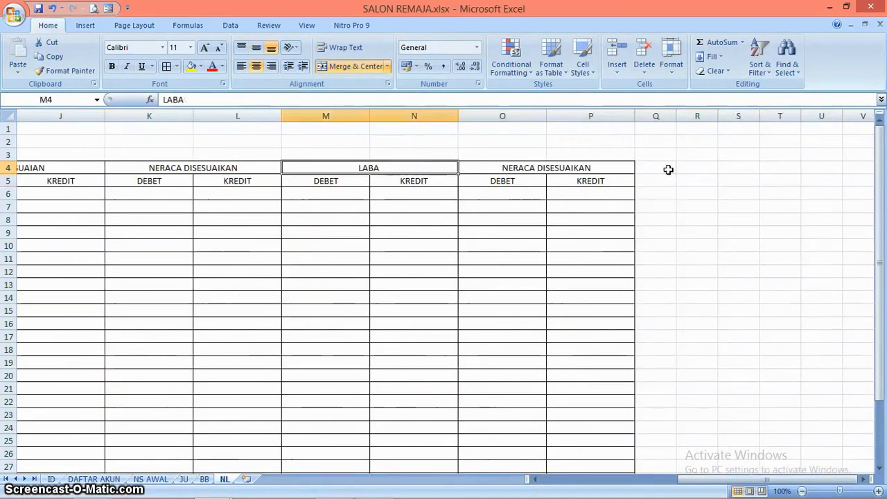
left_click(242, 97)
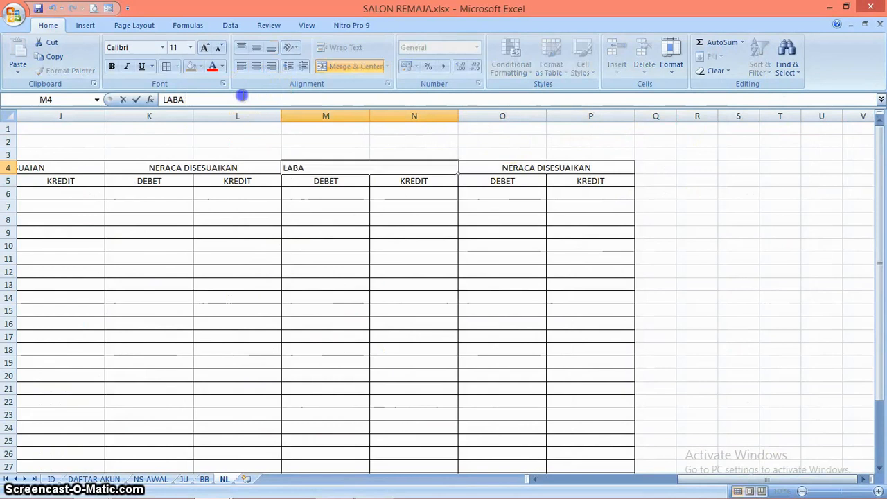
type("/RUGI")
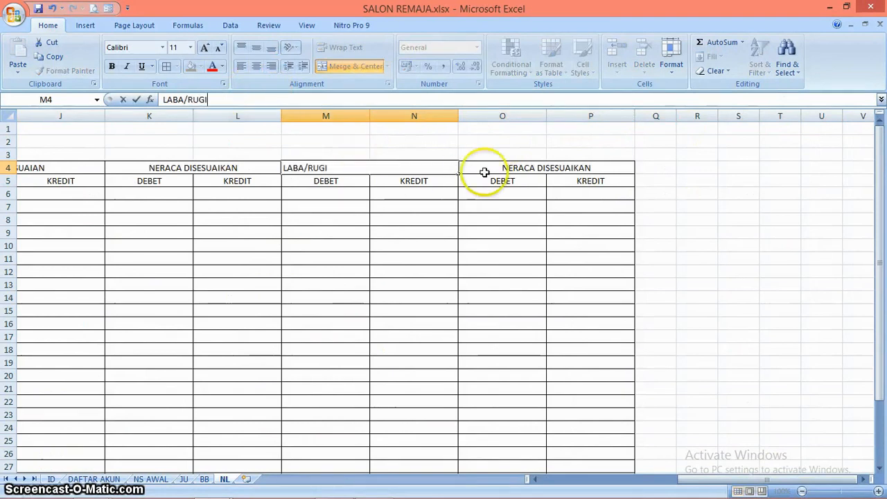
Step: Change the heading of the last section in O4 to NERACA
left_click(518, 168)
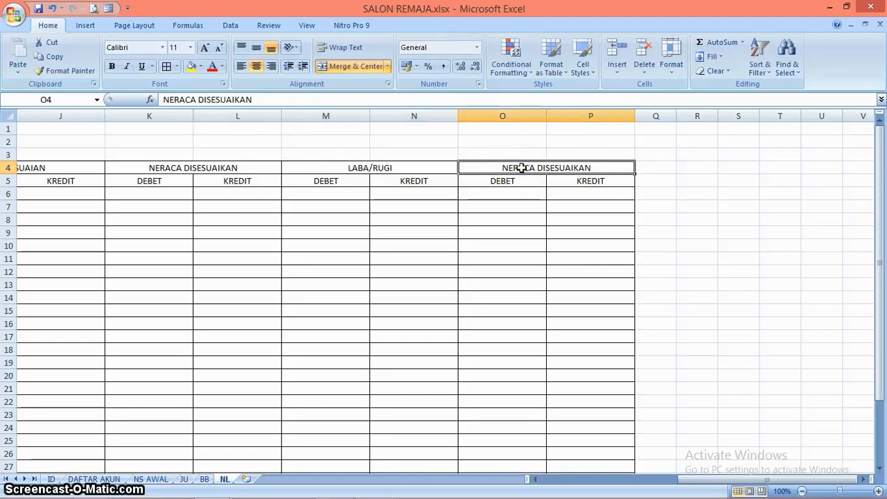
type("NERACA")
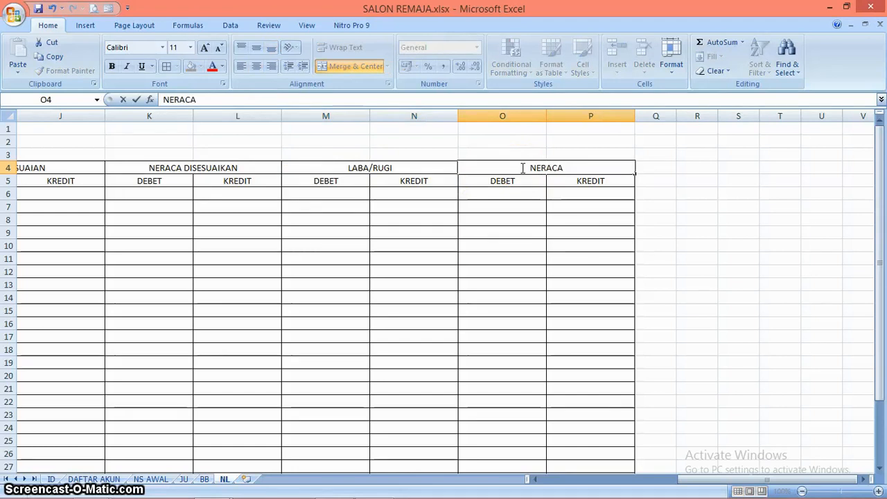
left_click(576, 261)
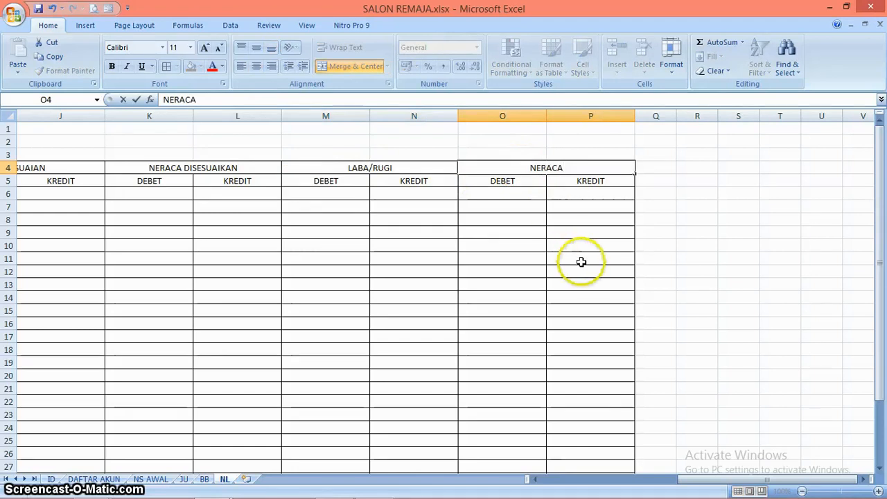
left_click(534, 223)
Step: Copy the JUMLAH sum formula from D33 across the total row to E33:P33
left_click_drag(753, 480, 603, 481)
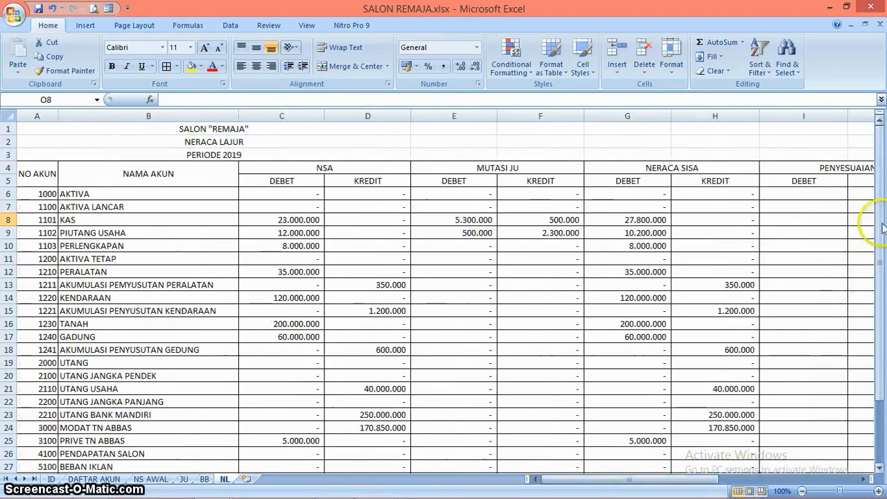
scroll(882, 229, "down", 2)
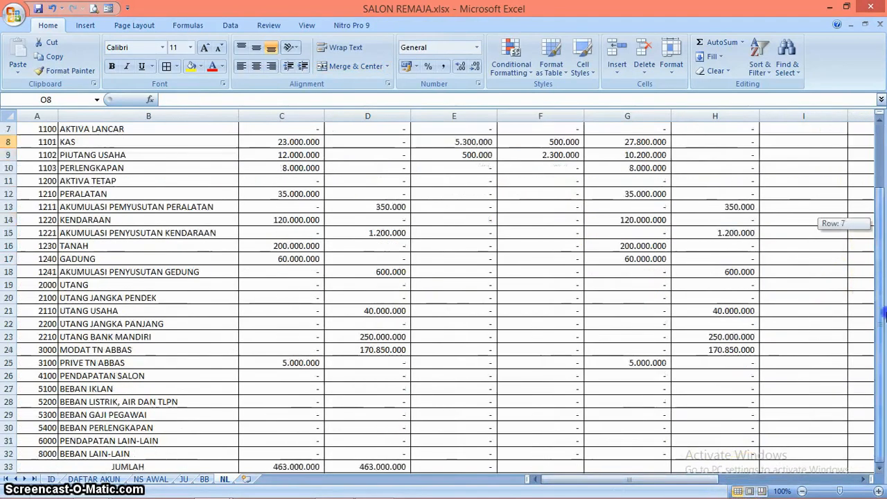
left_click(880, 470)
left_click(880, 470)
left_click(880, 470)
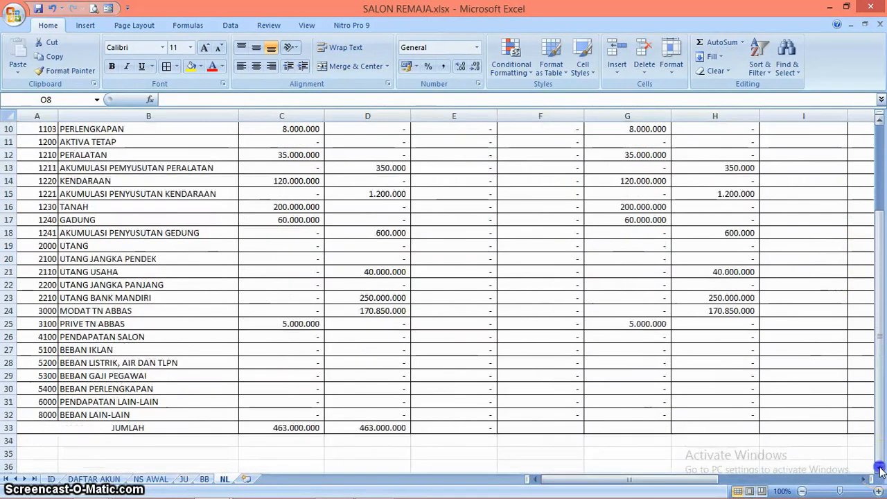
left_click(390, 427)
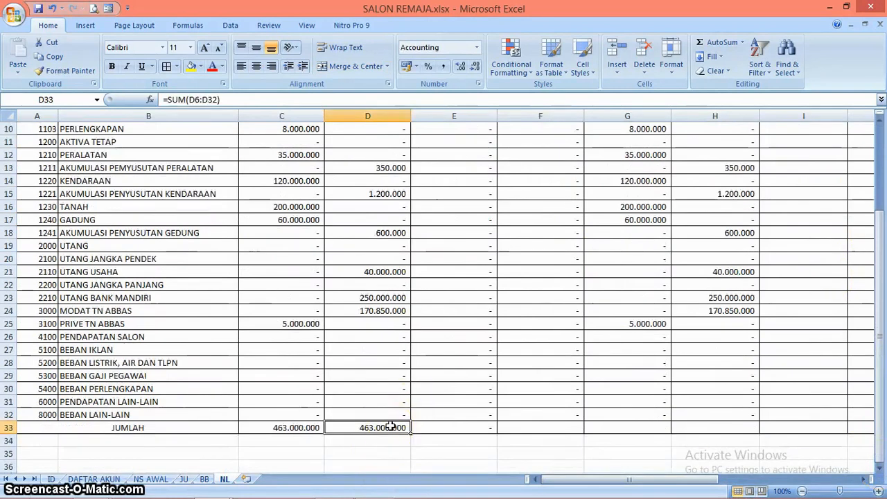
key("ctrl+c")
key("Right")
key("shift+Right")
key("shift+Right")
key("shift+Right")
key("shift+Right")
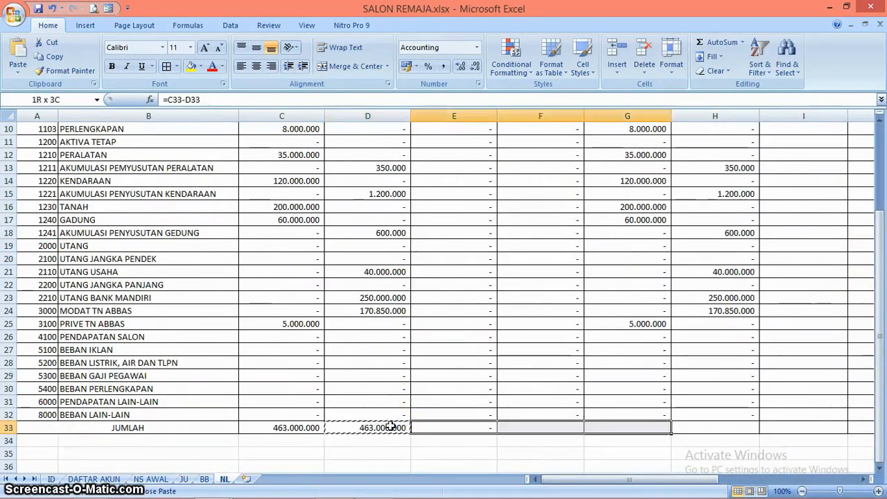
key("shift+Right")
key("shift+Right")
key("shift+Right")
key("shift+Right")
key("shift+Right")
key("shift+Right")
key("shift+Right")
key("shift+Right")
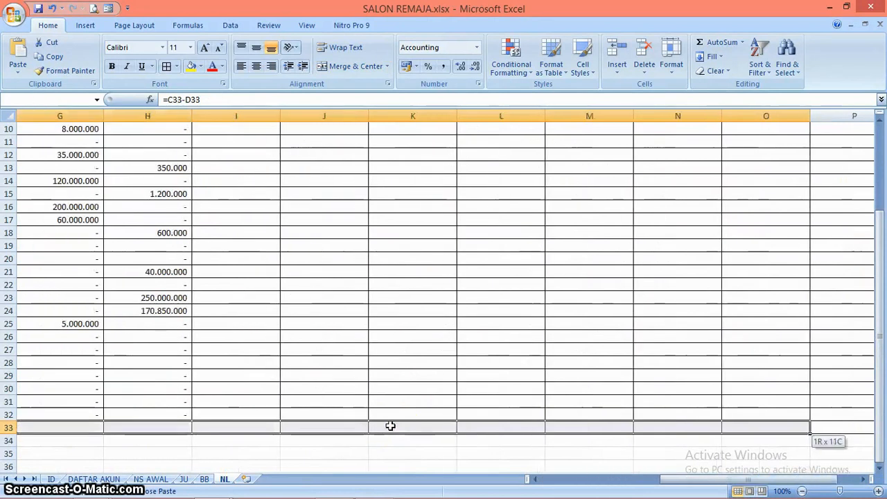
key("ctrl+v")
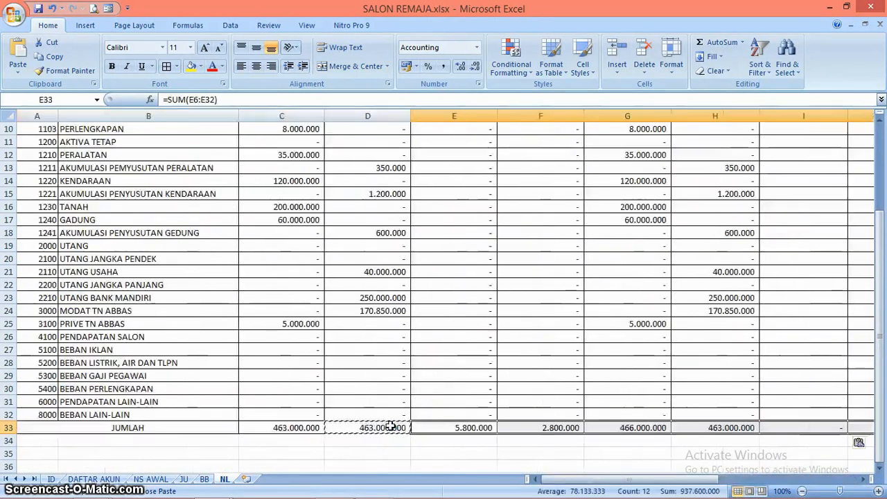
Step: Go back up to the PENYESUAIAN heading in I4 and review the sections around it
key("Right")
key("Right")
key("Right")
key("Right")
key("Up")
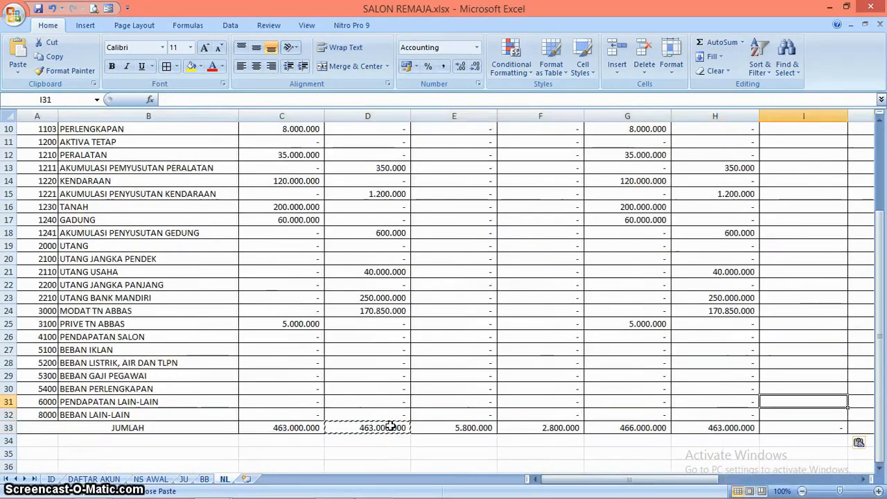
key("Up")
key("Up")
key("Up")
key("Up")
key("Up")
key("Up")
key("Up")
key("Up")
key("Up")
key("Up")
key("Up")
key("Up")
key("Up")
key("Up")
key("Up")
key("Up")
key("Up")
key("Up")
key("Up")
key("Up")
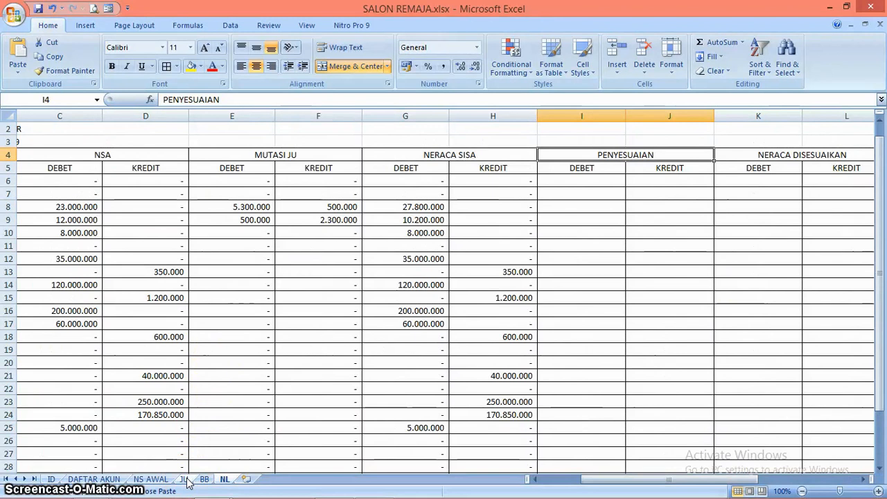
Step: Create a copy of the JU sheet at the end of the workbook
right_click(185, 479)
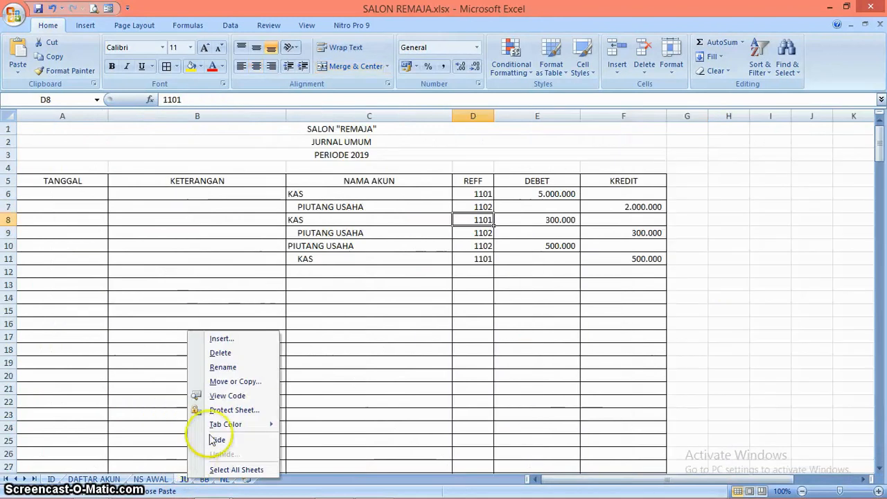
left_click(251, 382)
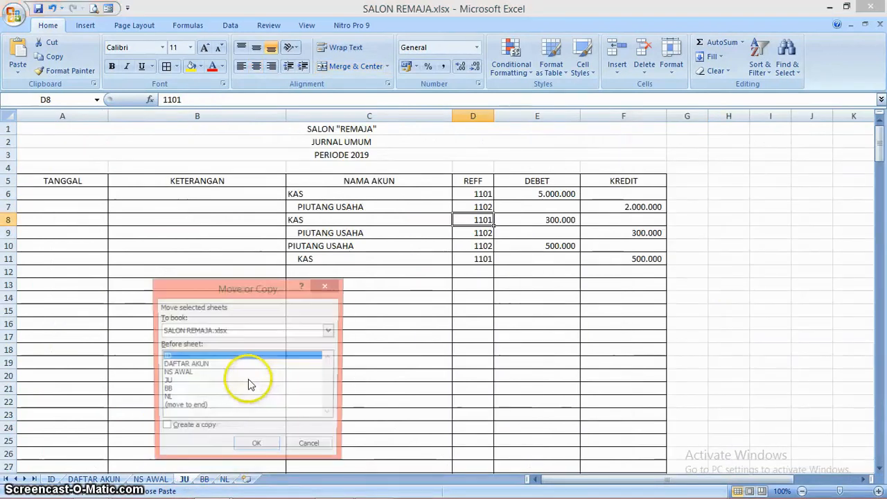
left_click(185, 407)
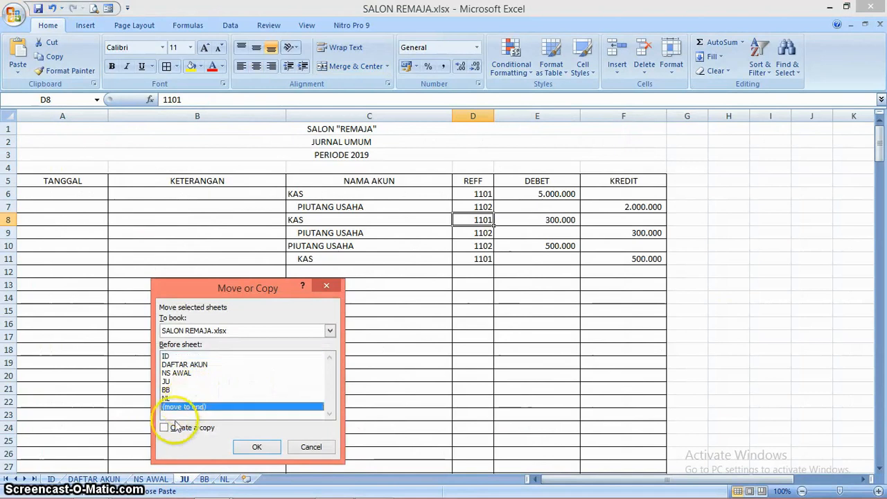
left_click(164, 428)
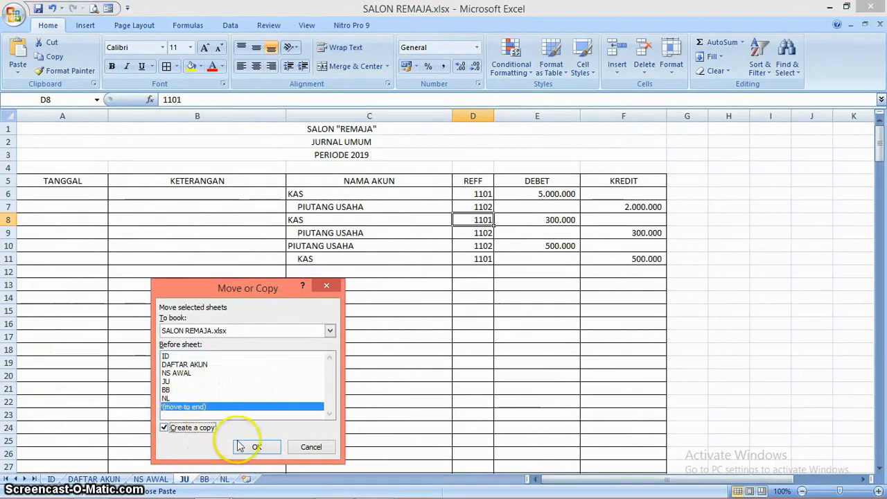
left_click(260, 447)
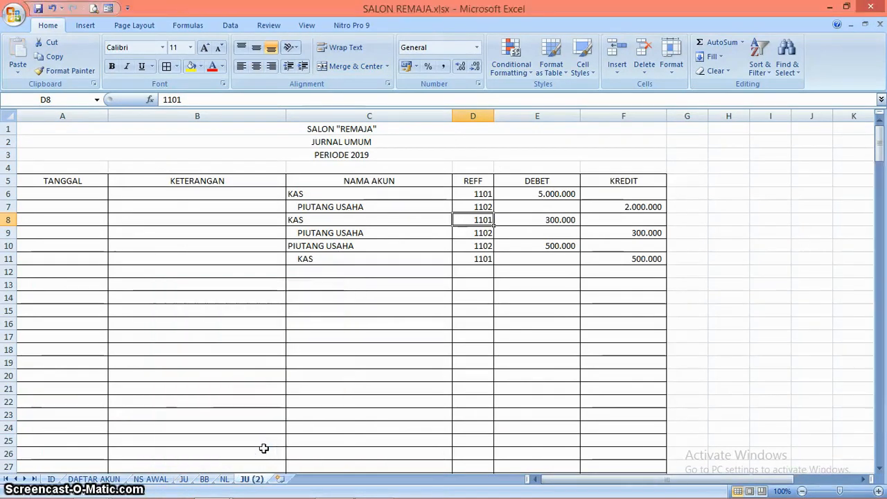
Step: Rename the copied JU sheet as JP and place it between the BB and NL sheets
double_click(263, 480)
left_click(264, 480)
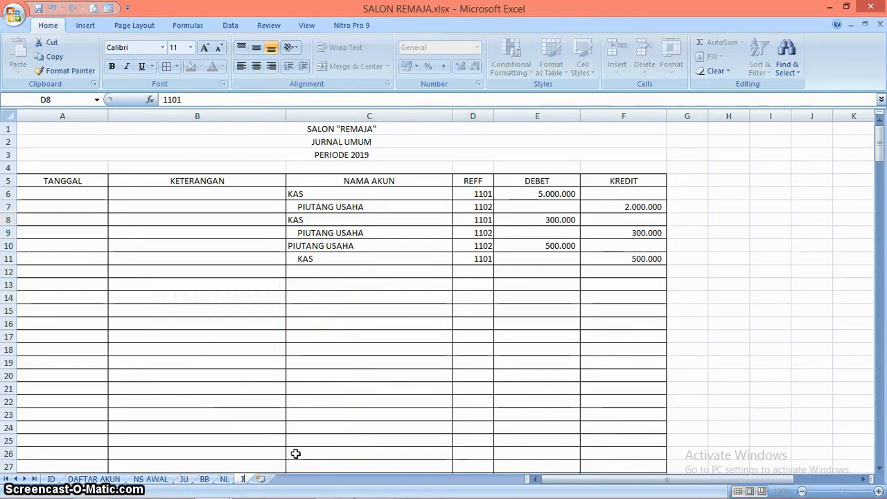
type("JP")
left_click(275, 429)
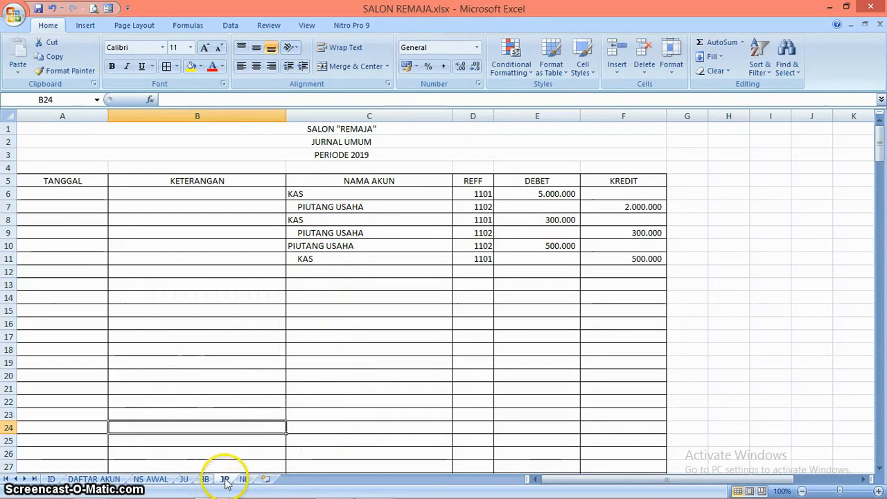
Step: Change the title in A2 of the JP sheet to JURNAL PENYESUAIAN
left_click(352, 141)
type("JURNAL PENYESUA")
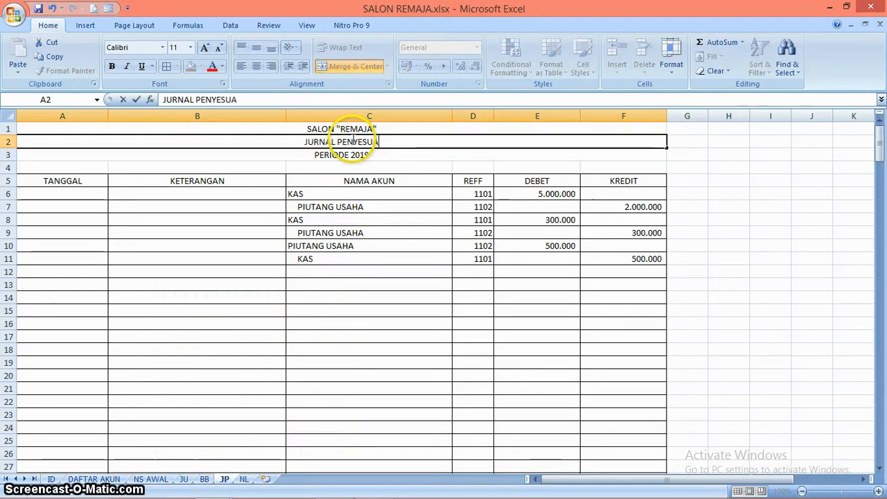
type("IAN")
key("Return")
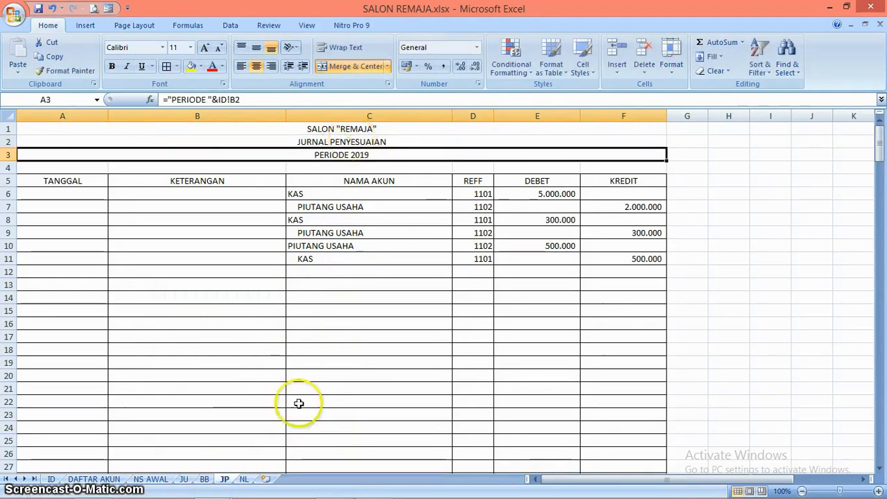
Step: Clear the copied REFF, DEBET and KREDIT entries in D6:F11 of the JP sheet
left_click(359, 245)
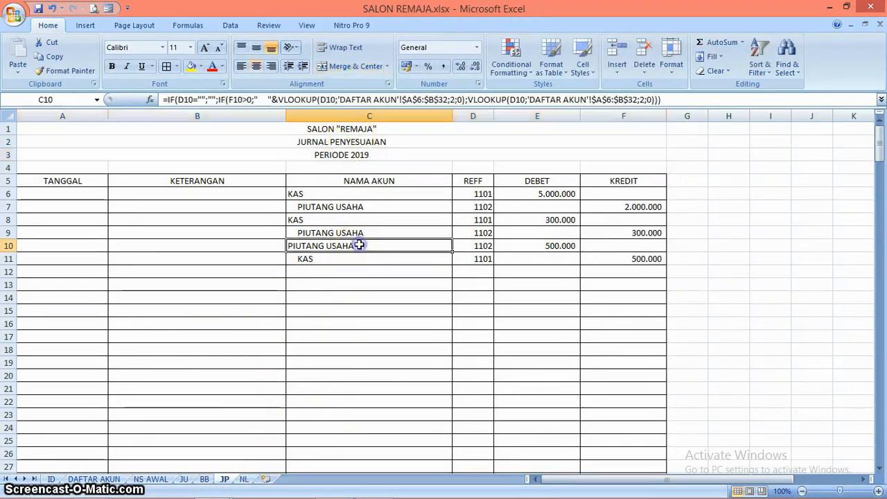
left_click_drag(485, 194, 614, 256)
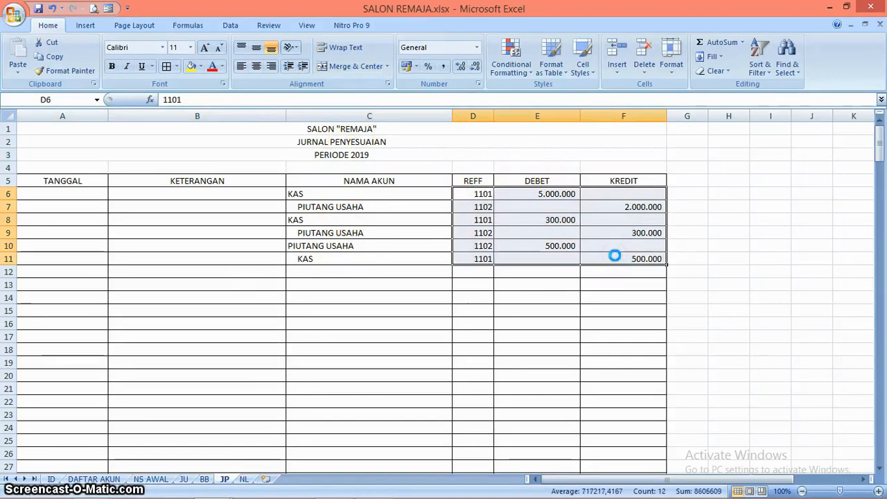
key("Delete")
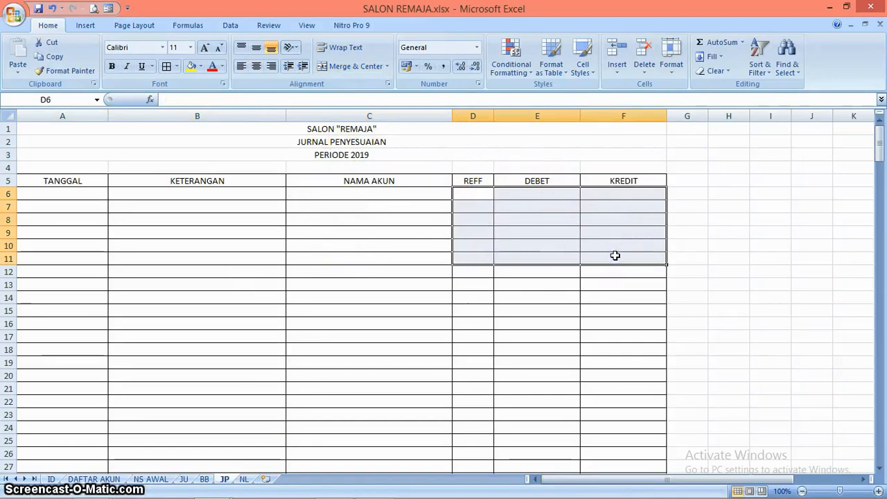
Step: Copy the MUTASI JU formulas from E6:F6 of the NL sheet into I6:J6 under PENYESUAIAN
left_click(399, 193)
left_click(476, 194)
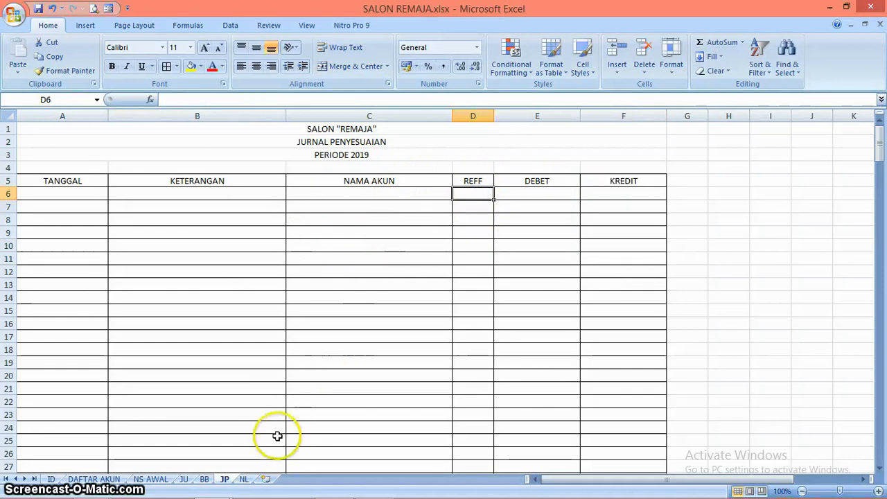
left_click(244, 479)
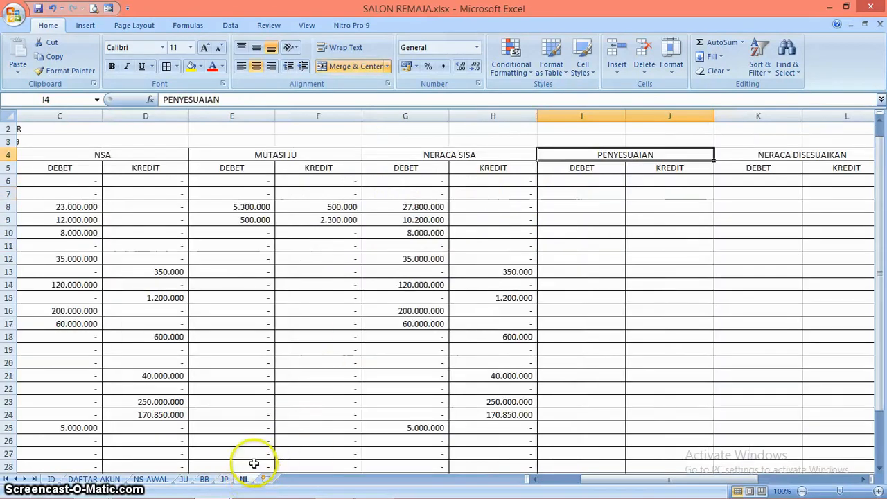
left_click(225, 479)
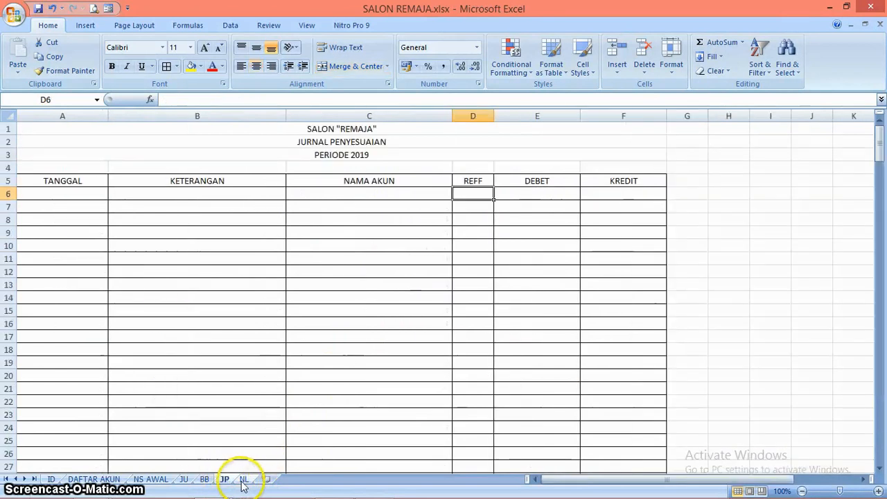
left_click(243, 480)
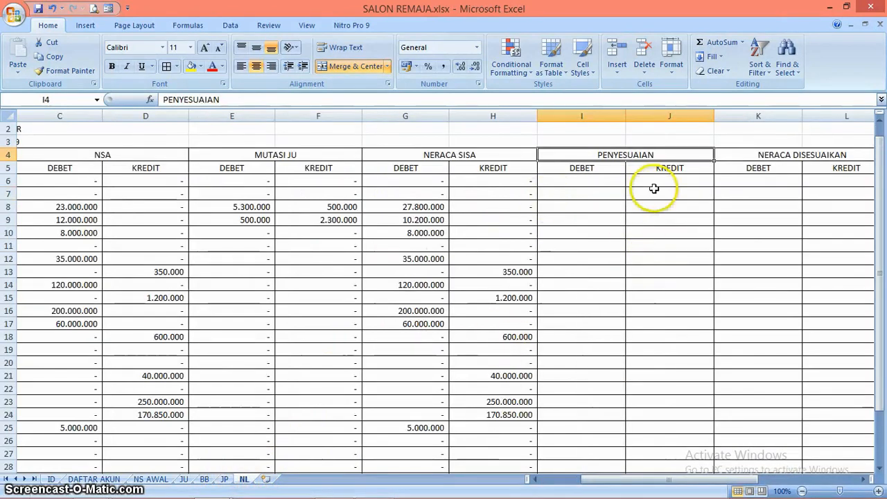
left_click(549, 181)
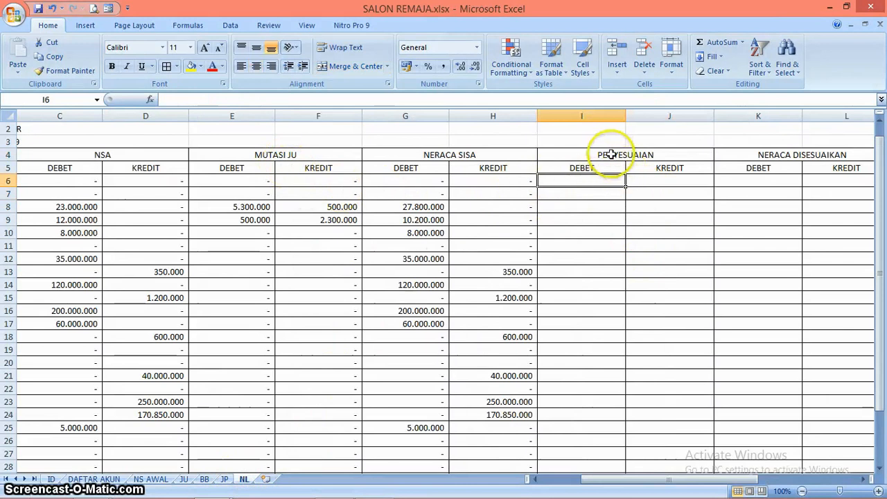
left_click(263, 183)
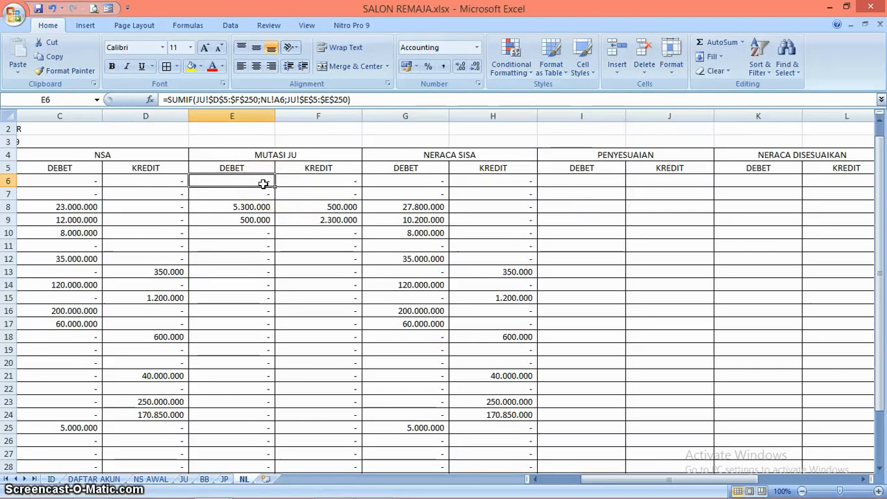
key("shift+Right")
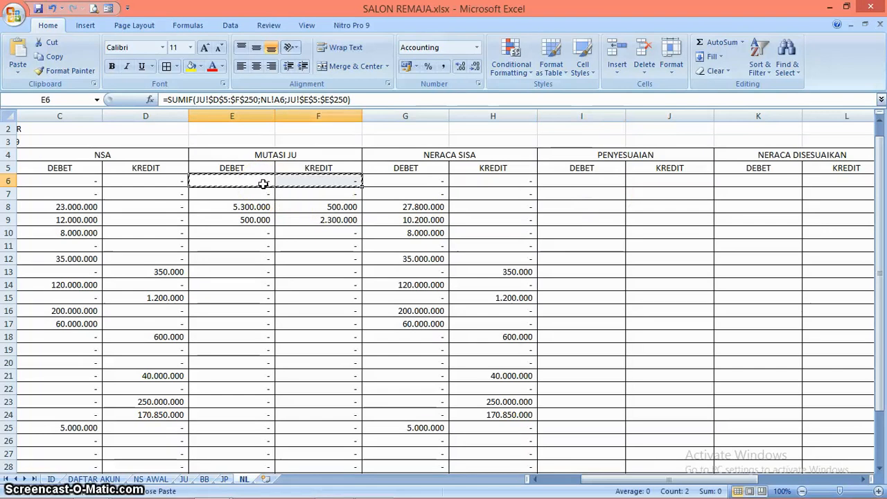
key("Right")
key("Right")
key("Right")
key("Right")
key("shift+Right")
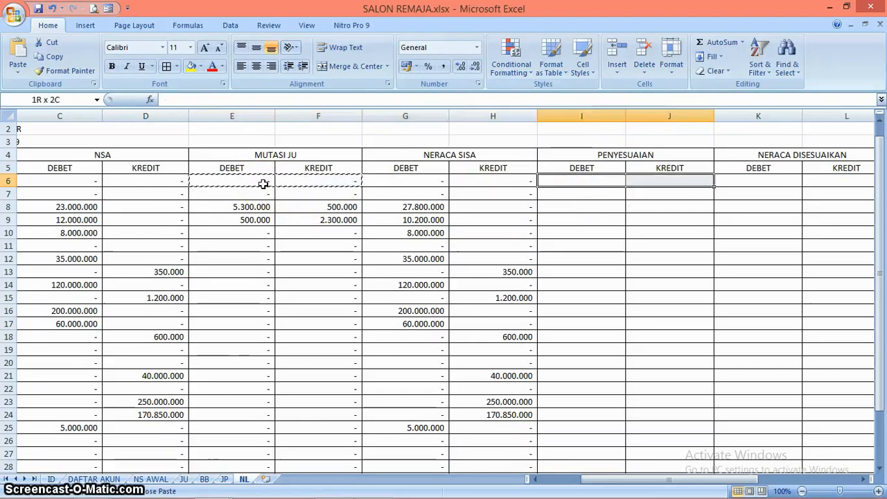
key("ctrl+v")
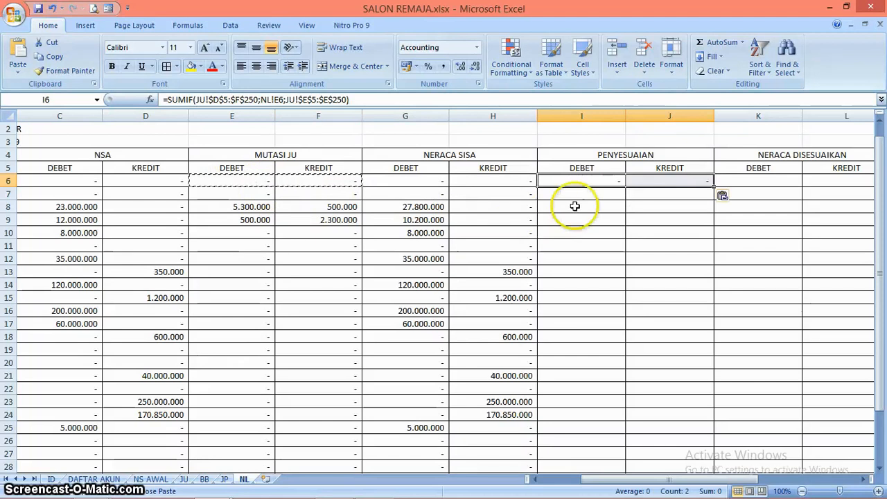
Step: Change both JU sheet references in the PENYESUAIAN DEBET formula in I6 to JP
left_click(589, 179)
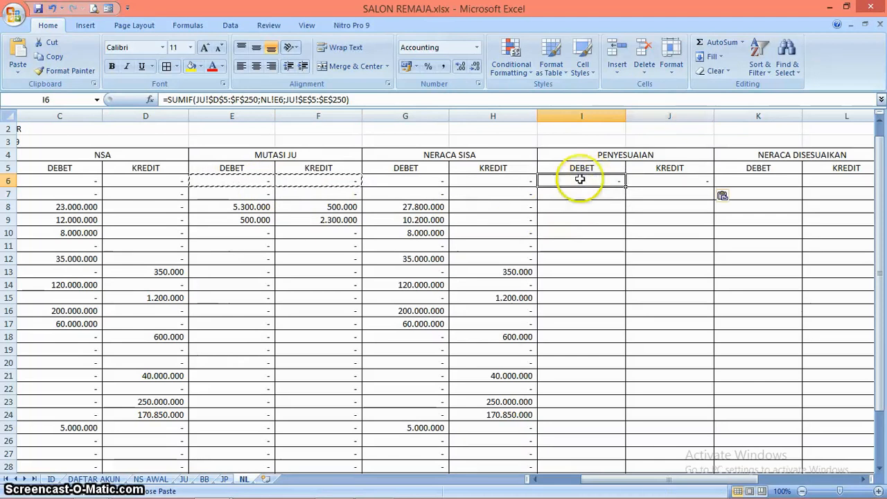
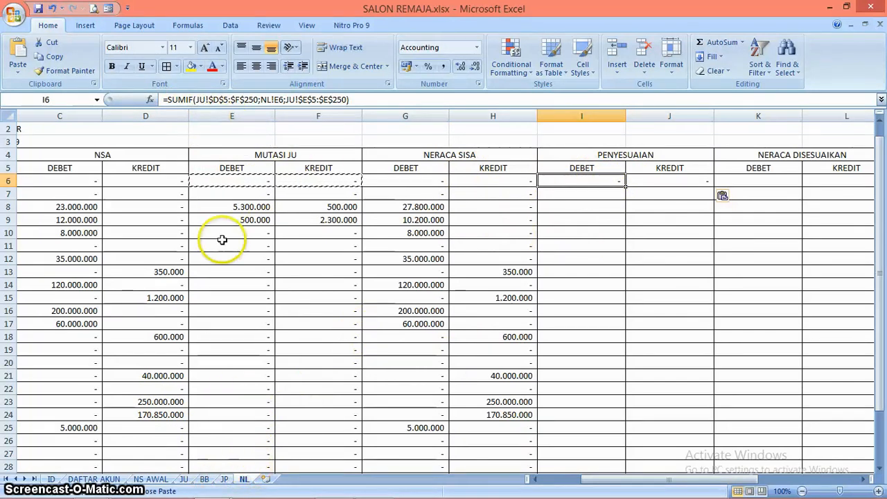
left_click(205, 99)
key("BackSpace")
type("P")
key("Right")
key("Right")
key("Right")
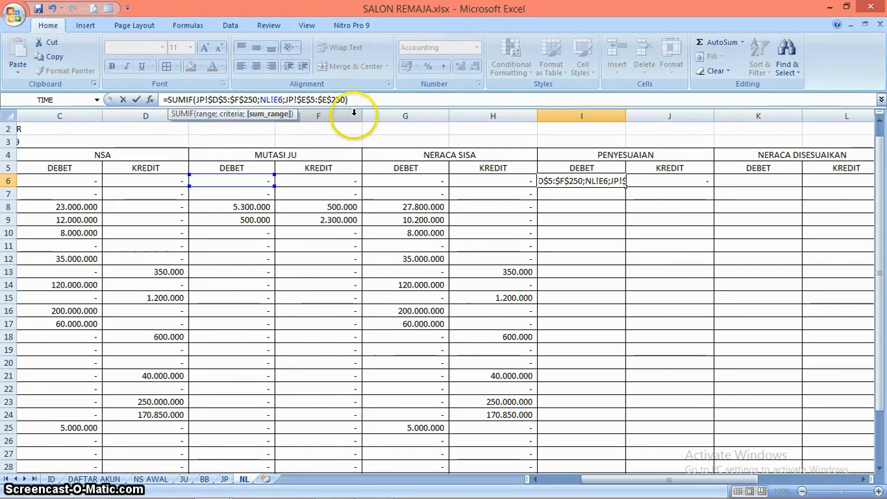
key("Return")
Step: Change both JU sheet references in the PENYESUAIAN KREDIT formula in J6 to JP
left_click(675, 180)
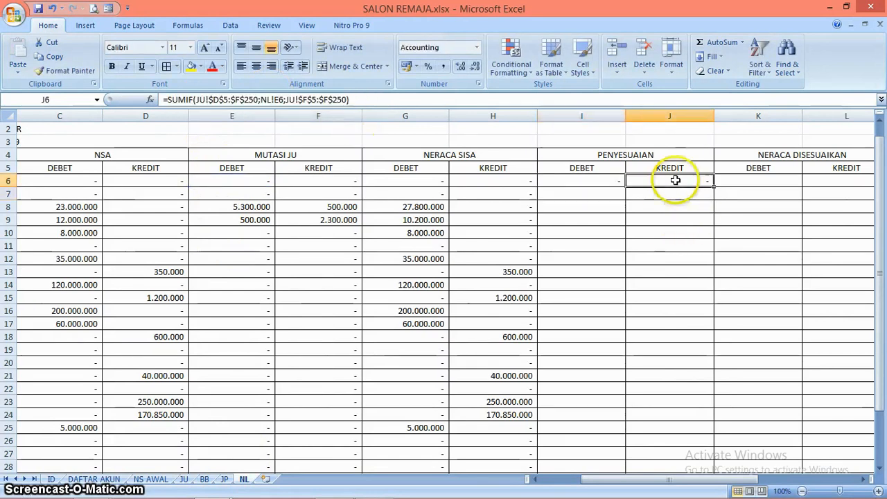
left_click(206, 99)
key("BackSpace")
type("P")
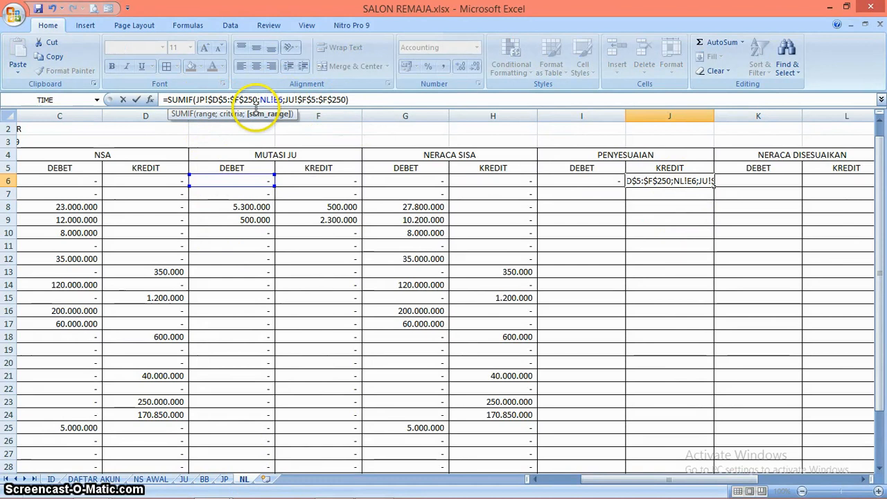
type("P")
key("Return")
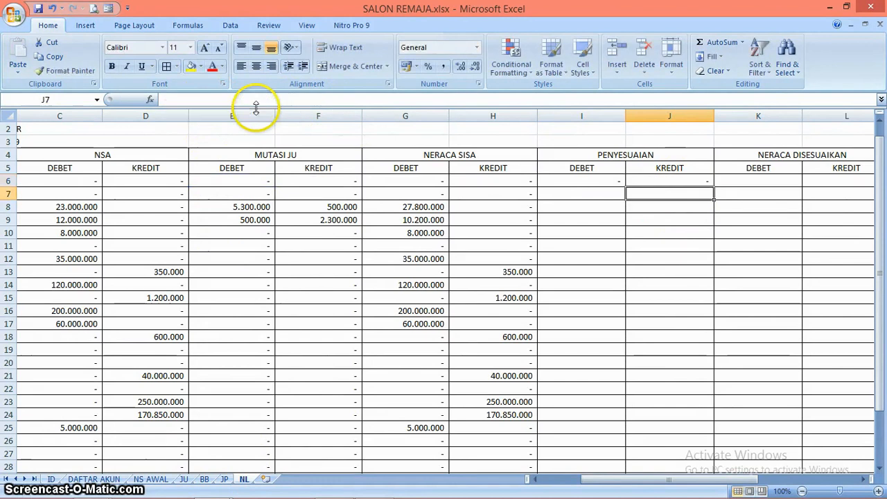
Step: Copy the PENYESUAIAN formulas in I6:J6 down through I7:J32, leaving the totals row 33 untouched
left_click(585, 181)
key("shift+Right")
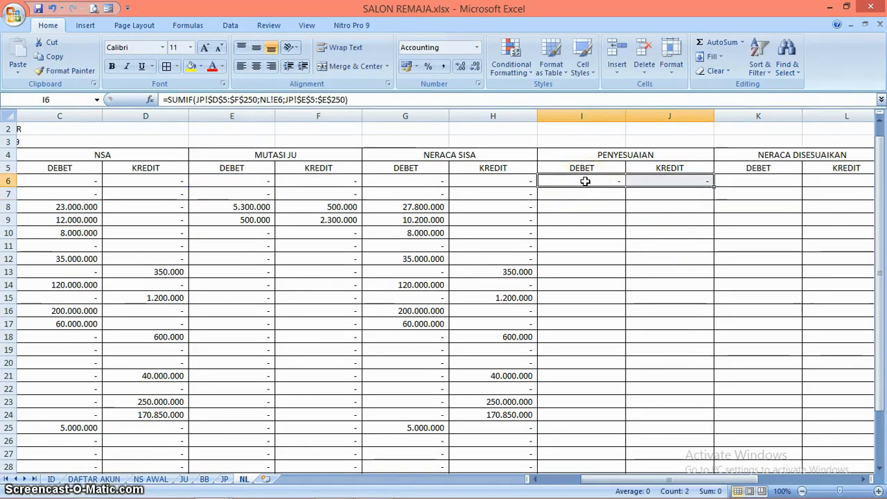
key("ctrl+c")
key("Down")
key("shift+Down")
key("shift+Right")
key("shift+Down")
key("shift+Down")
key("shift+Down")
key("shift+Down")
key("shift+Down")
key("shift+Down")
key("shift+Down")
key("shift+Down")
key("shift+Down")
key("shift+Down")
key("shift+Down")
key("shift+Down")
key("shift+Down")
key("shift+Down")
key("shift+Down")
key("shift+Down")
key("shift+Down")
key("shift+Down")
key("shift+Down")
key("shift+Down")
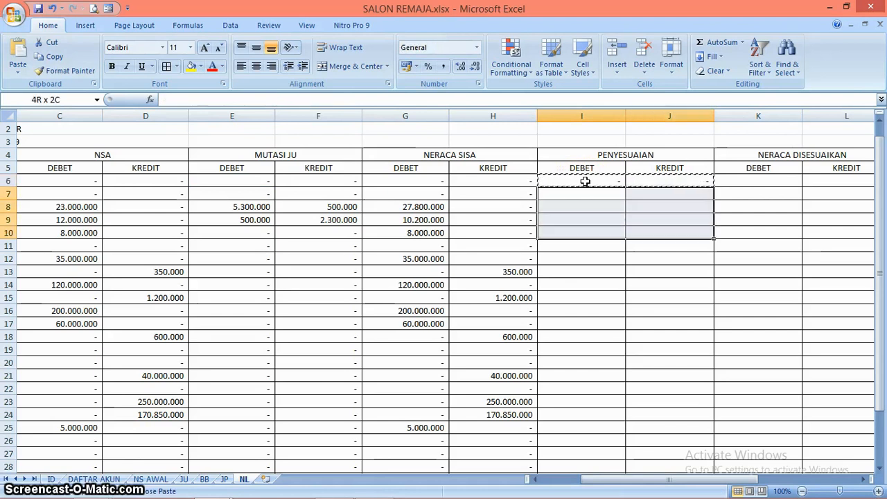
key("shift+Up")
key("shift+Up")
key("shift+Up")
key("shift+Up")
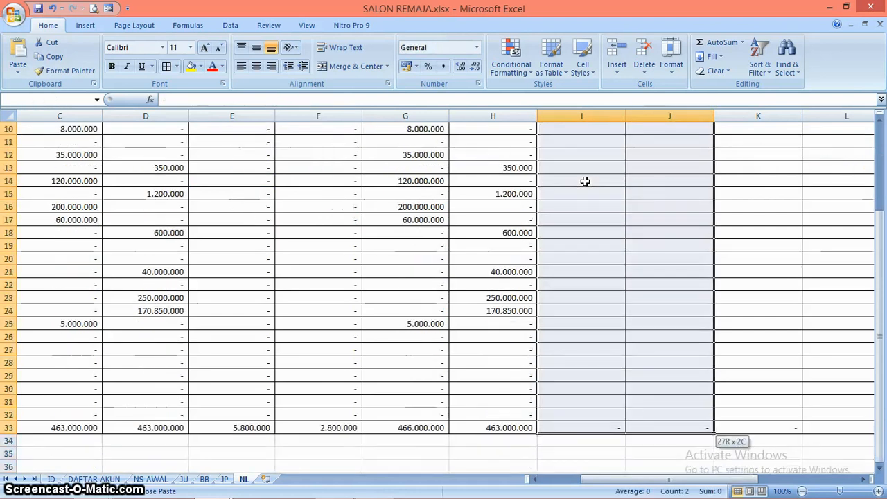
key("ctrl+v")
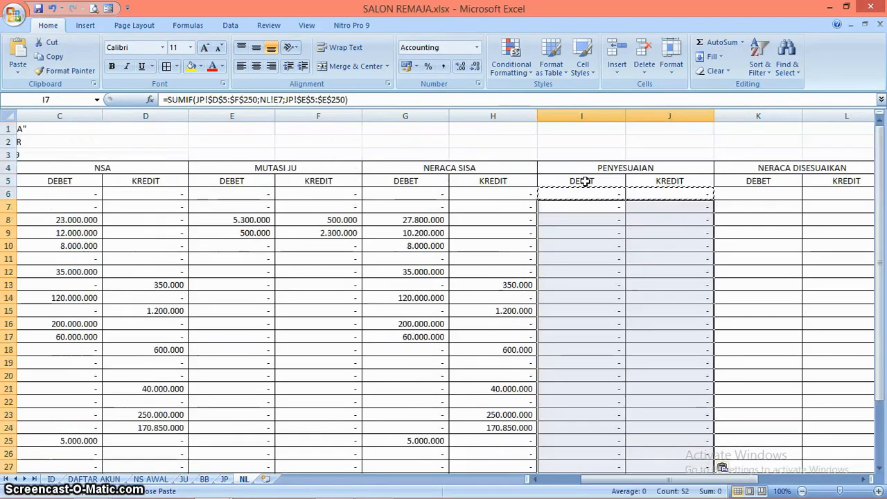
left_click(668, 232)
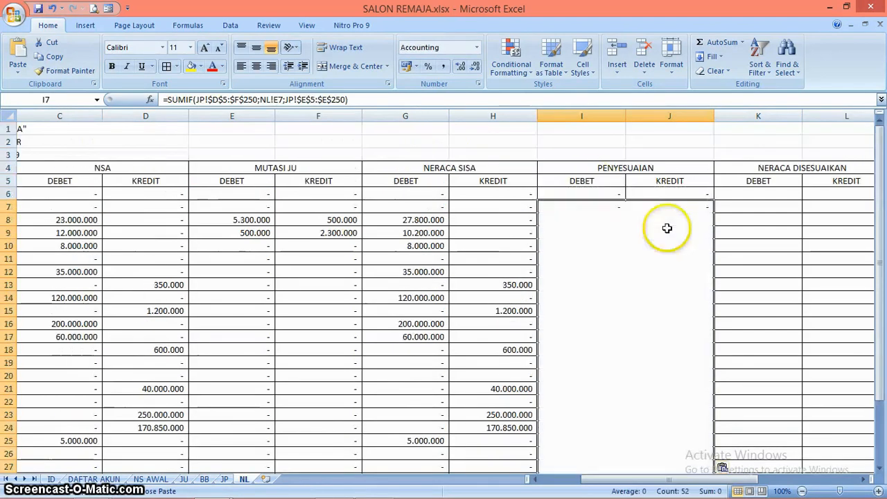
Step: Look up the account numbers of PERLENGKAPAN and BEBAN PERLENGKAPAN in the DAFTAR AKUN sheet
left_click(225, 479)
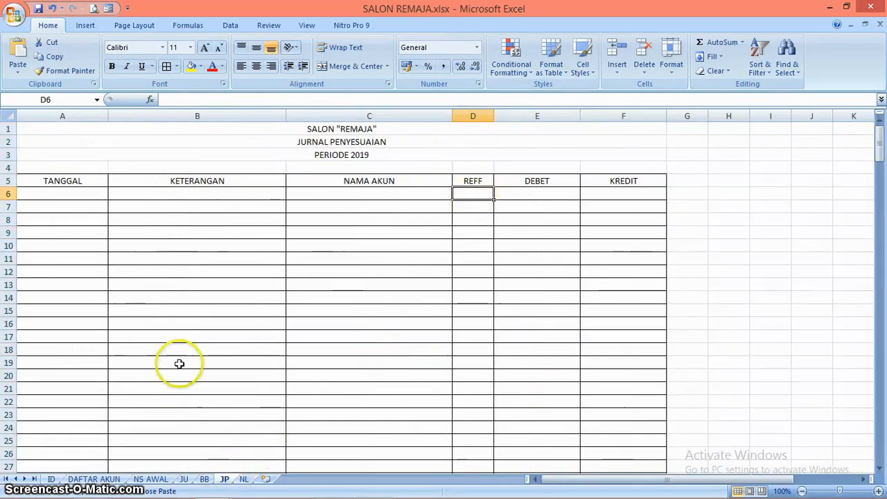
left_click(96, 479)
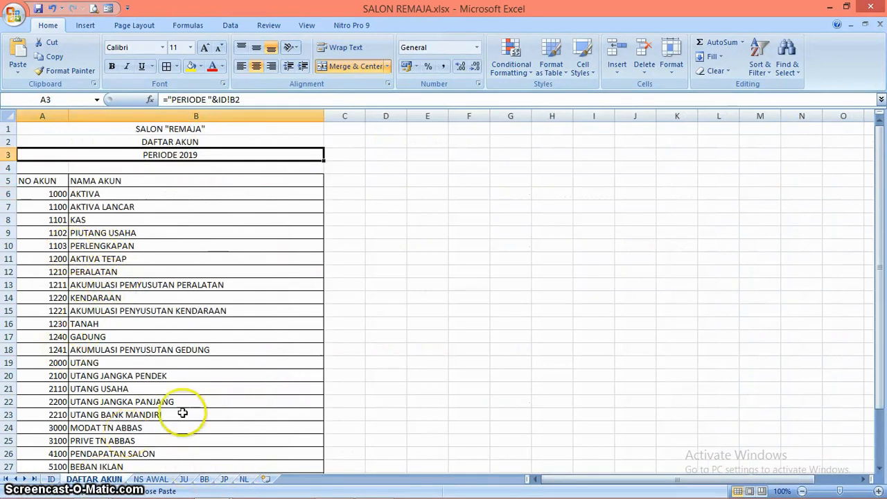
left_click_drag(880, 287, 880, 292)
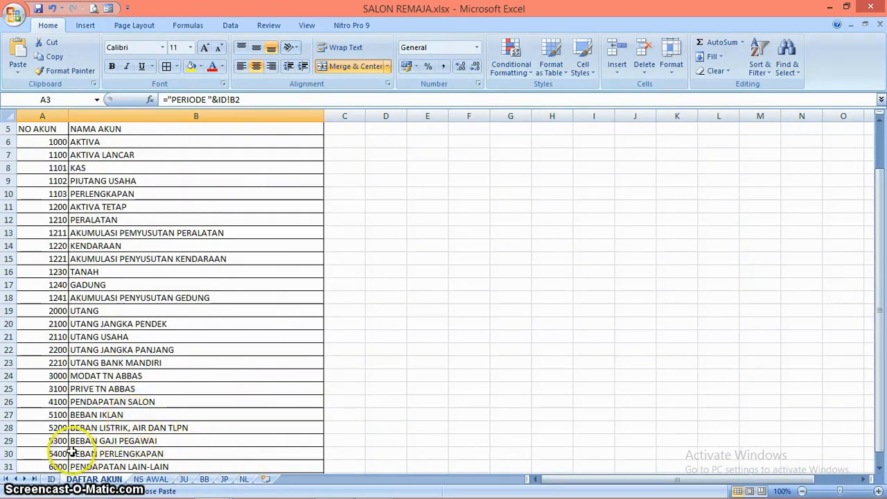
left_click(225, 480)
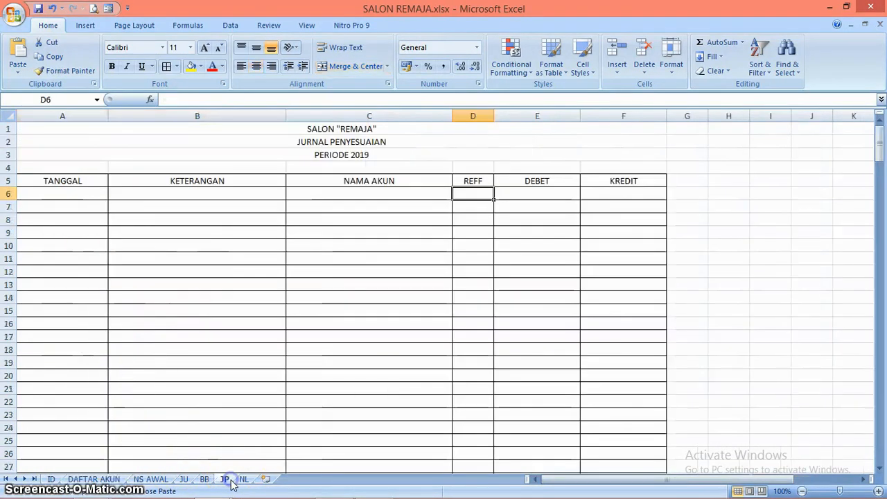
left_click(97, 479)
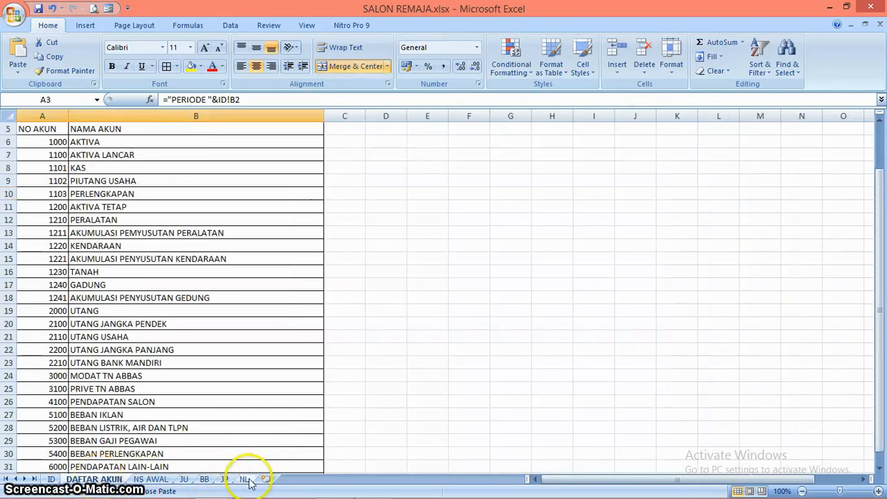
left_click(246, 479)
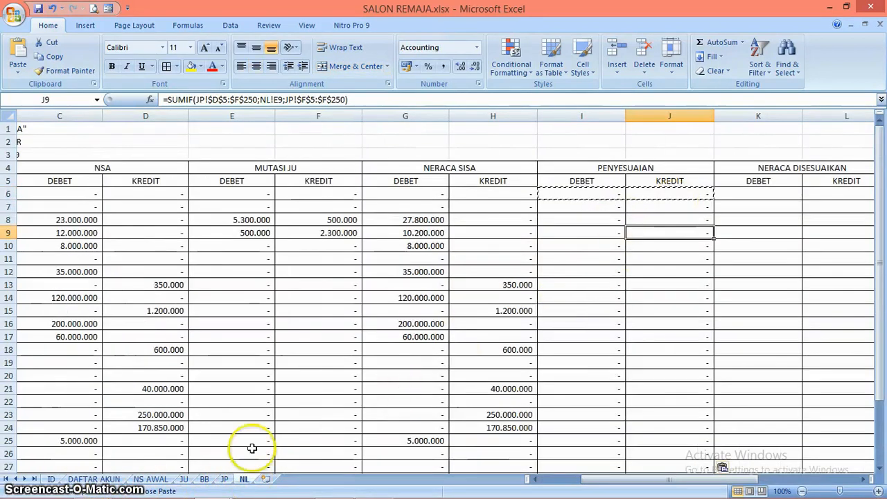
Step: Enter REFF 5400 in D6 and 1103 in D7 of the JP sheet
left_click(224, 479)
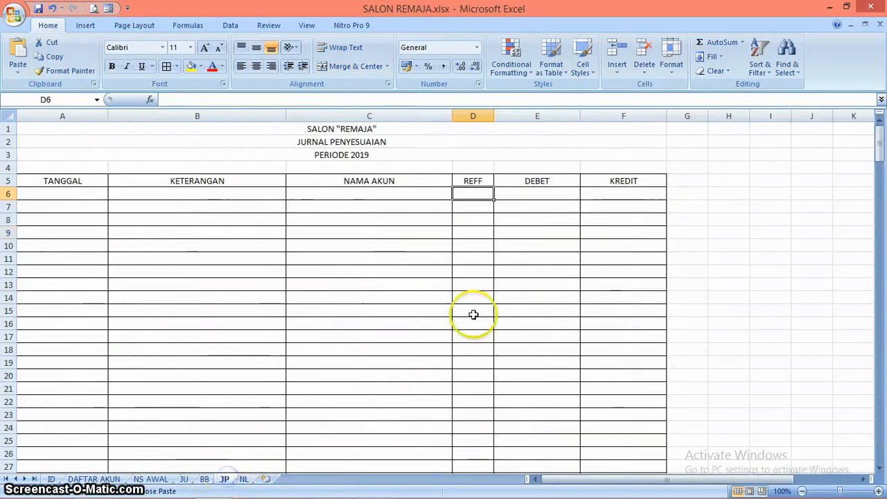
type("1103")
key("Return")
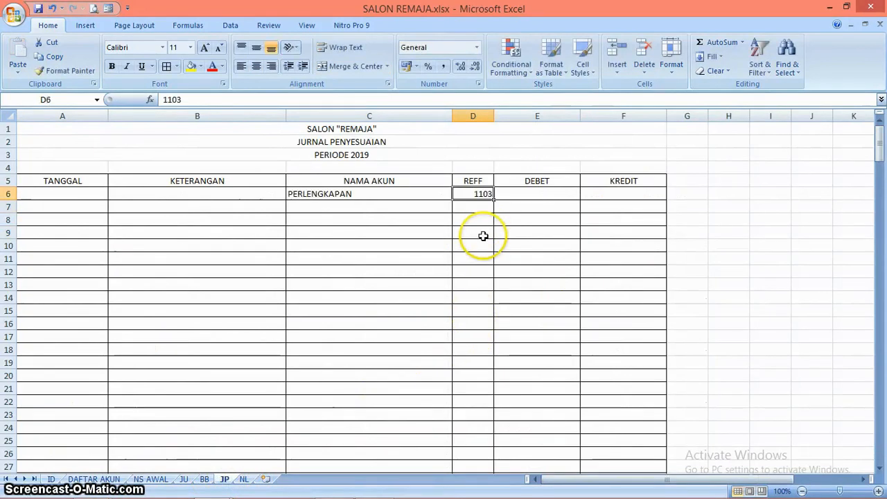
type("5400")
key("Return")
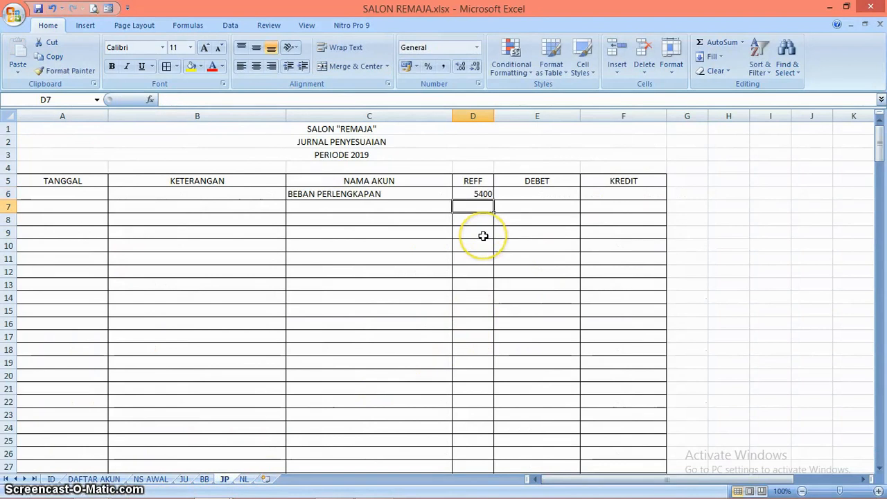
type("1103")
key("Tab")
Step: Enter 1.000.000 as DEBET for BEBAN PERLENGKAPAN in E6 and as KREDIT for PERLENGKAPAN in F7
key("Up")
type("1")
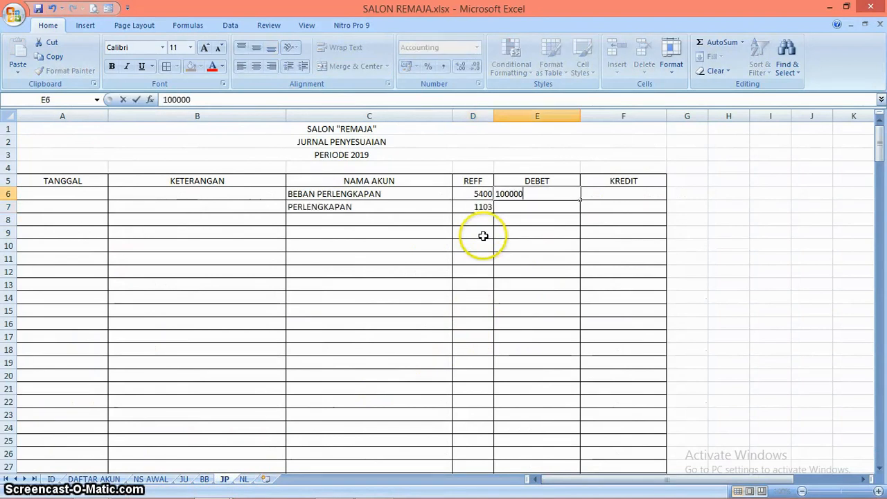
key("Return")
key("Tab")
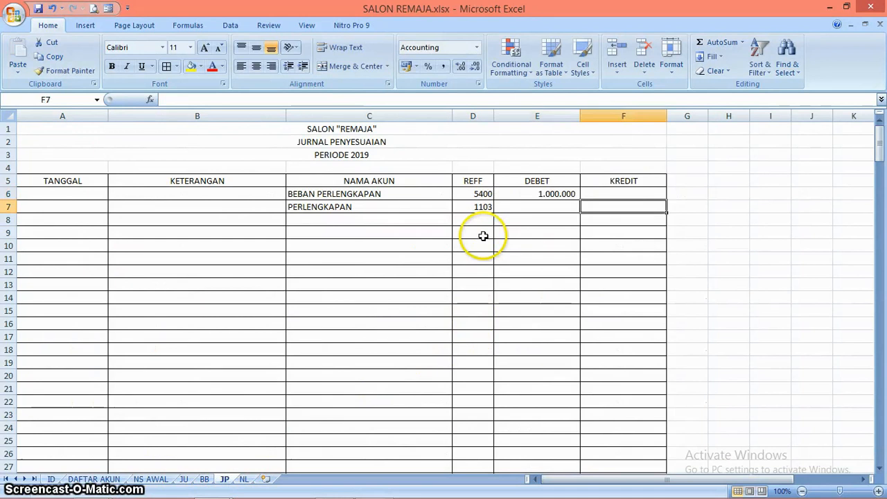
type("1.000.000")
key("Return")
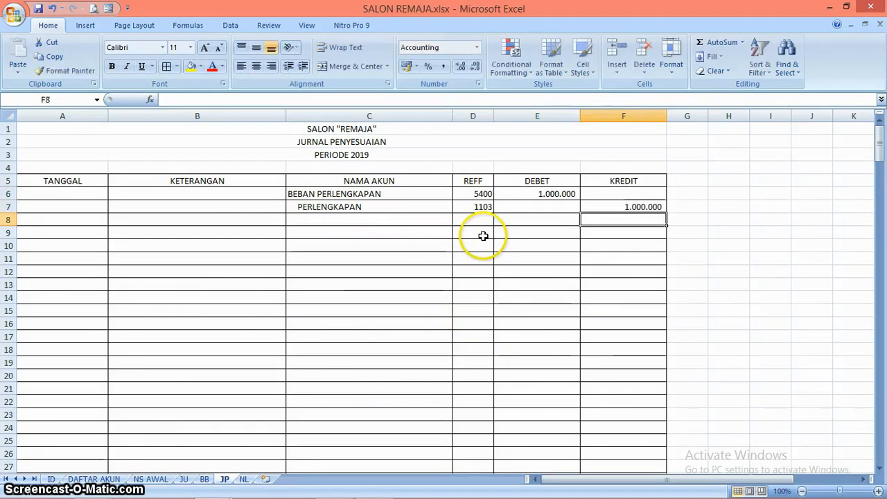
Step: Change the SUMIF criteria in PENYESUAIAN DEBET cell I6 of the NL sheet to NL!A6
left_click(247, 479)
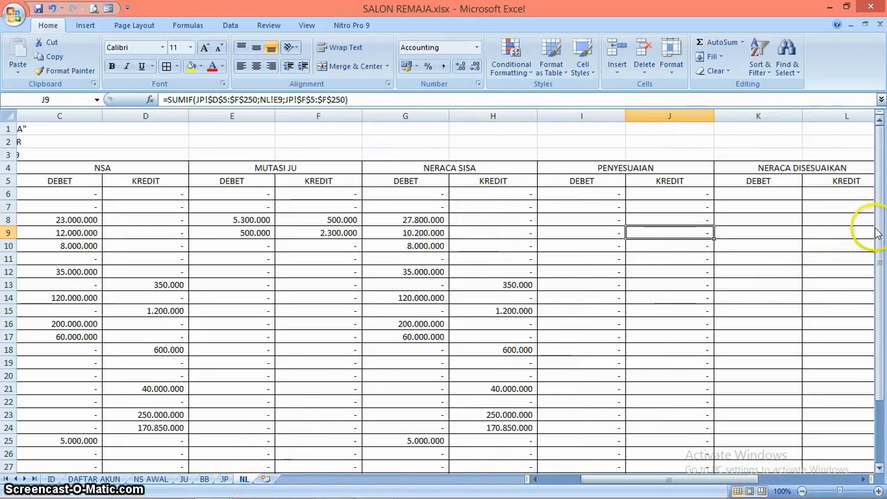
mouse_move(877, 232)
left_mouse_down()
mouse_move(858, 378)
mouse_move(877, 216)
left_mouse_up()
left_click(647, 221)
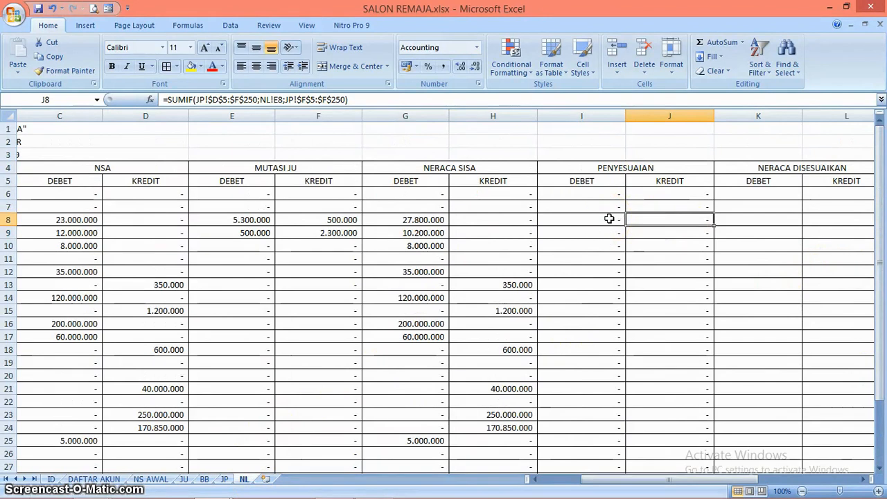
left_click(601, 193)
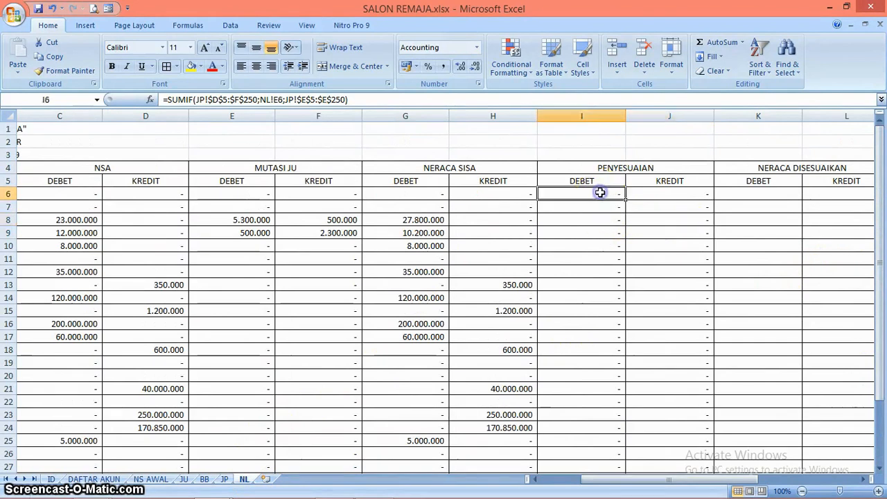
left_click(280, 99)
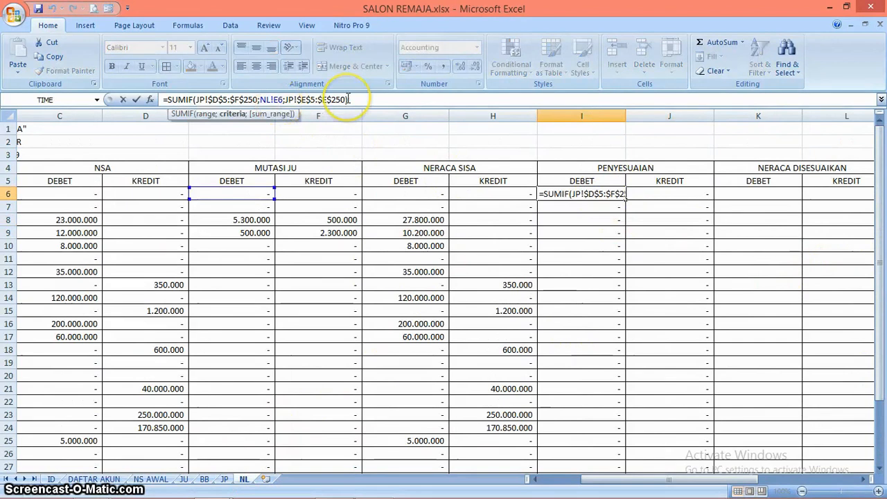
key("Left")
key("Left")
key("Left")
key("Left")
key("Left")
key("Left")
key("Left")
key("Left")
key("Left")
key("Left")
key("Left")
key("Left")
key("Left")
key("Left")
key("Left")
key("Left")
key("Left")
key("BackSpace")
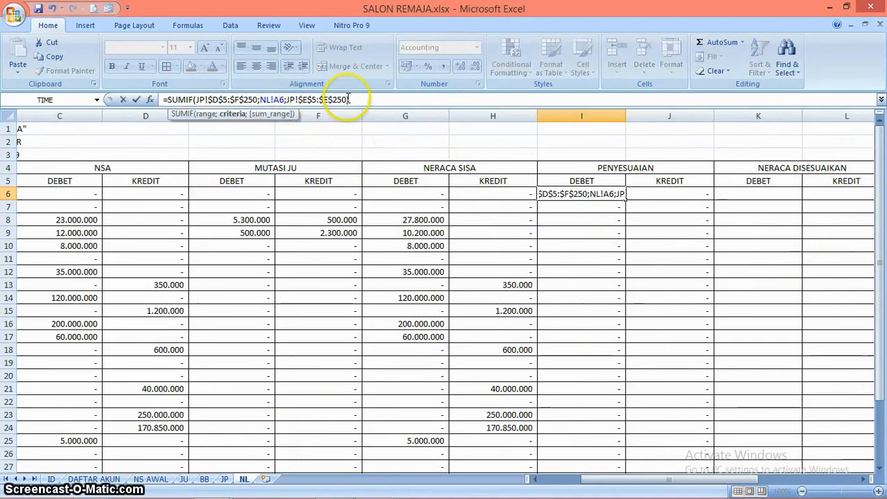
key("Tab")
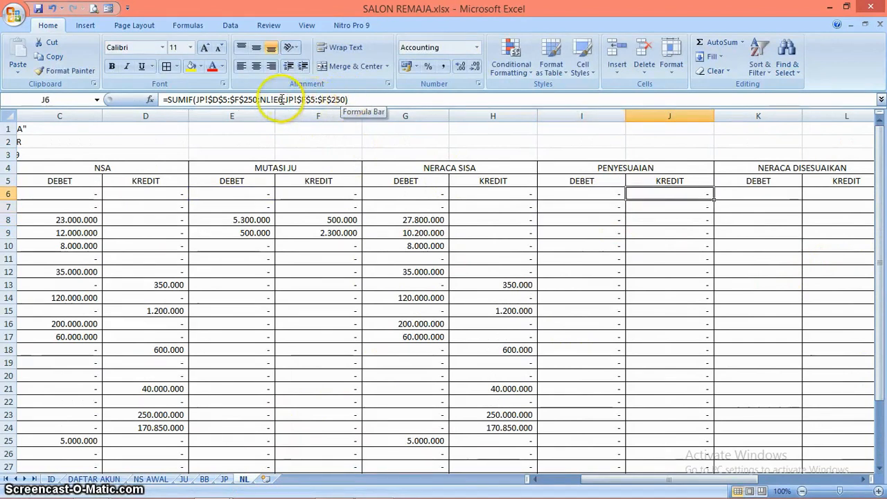
Step: Change the SUMIF criteria in PENYESUAIAN KREDIT cell J6 to NL!A6
left_click(282, 99)
key("BackSpace")
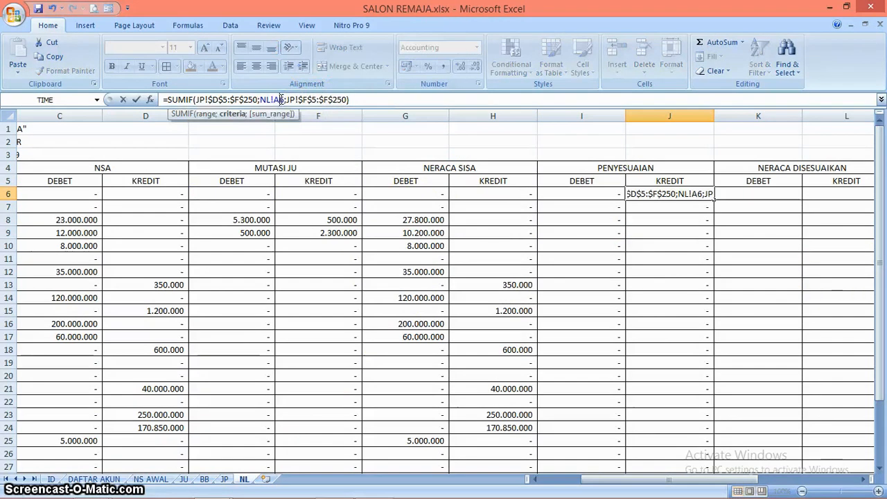
key("Return")
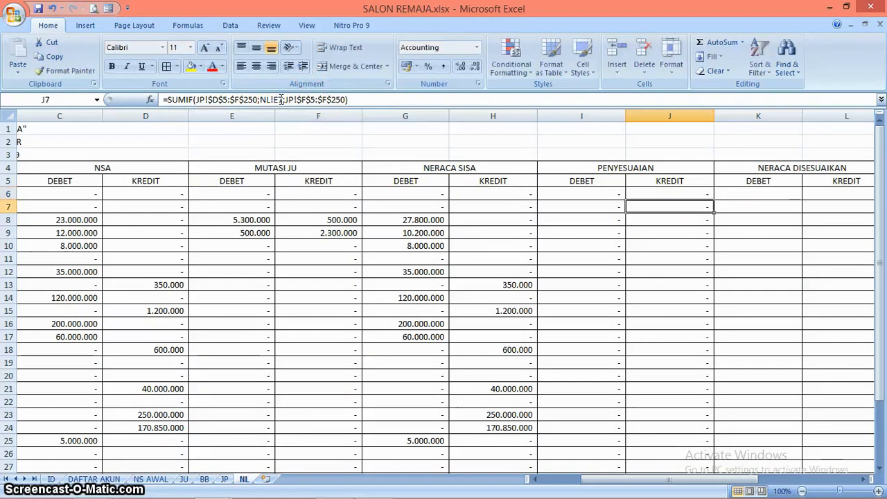
Step: Copy the corrected SUMIF formulas in I6:J6 down through row 32, overwriting the earlier PENYESUAIAN formulas
left_click(597, 195)
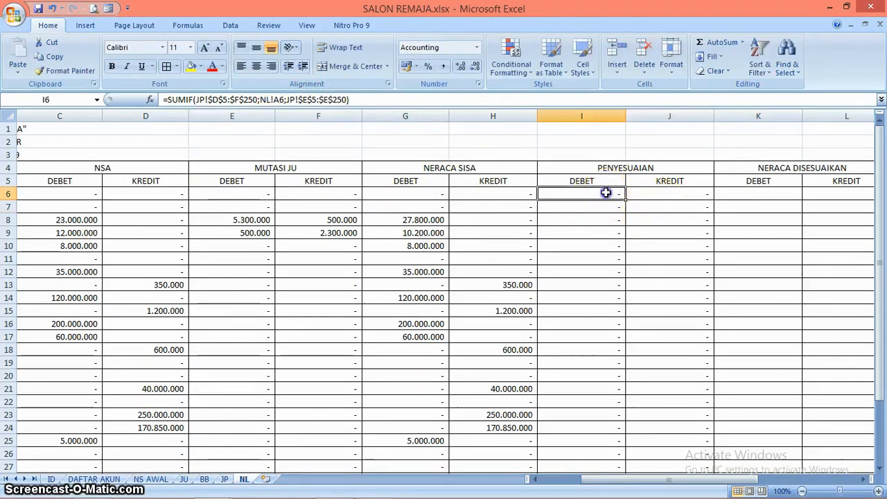
left_click_drag(605, 192, 653, 194)
left_click_drag(713, 200, 710, 443)
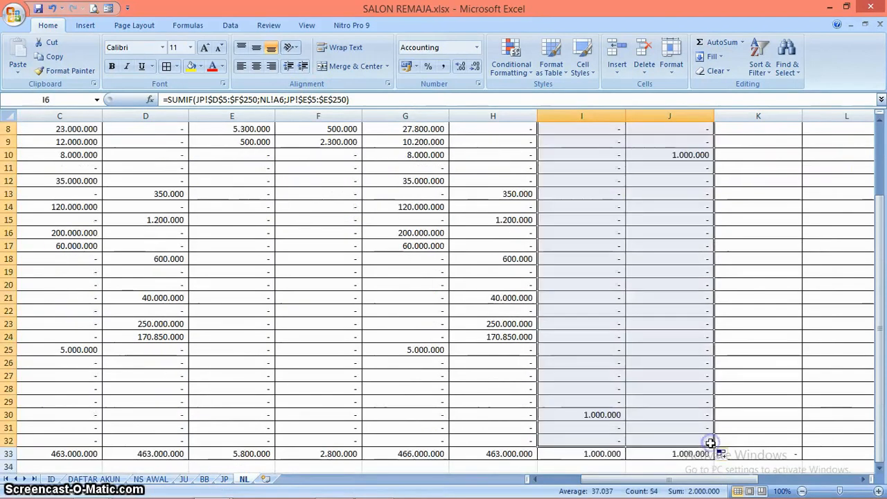
Step: Check the PENYESUAIAN KREDIT amount in J10 against the account number and name in its row
left_click(679, 193)
left_click(684, 156)
key("Up")
key("Up")
key("Up")
key("Up")
key("Up")
key("Up")
key("Down")
key("Down")
key("Down")
key("Down")
key("Down")
key("Down")
key("Down")
key("Down")
key("Down")
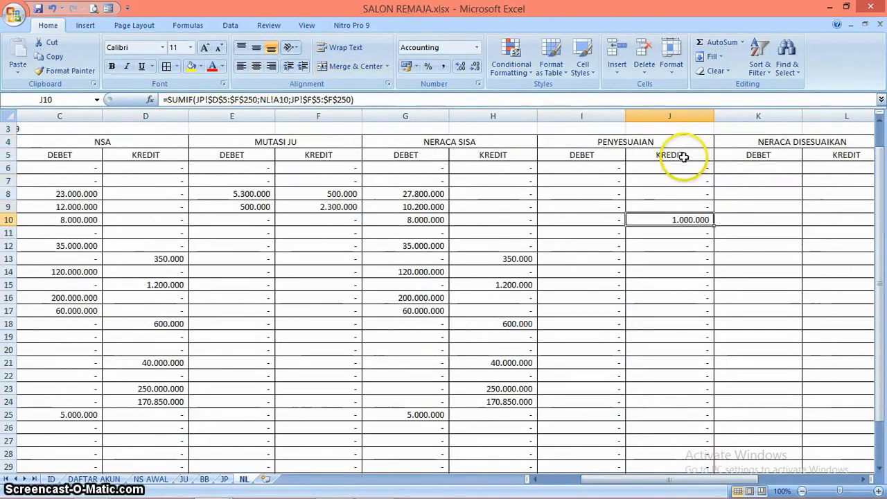
key("Up")
key("Up")
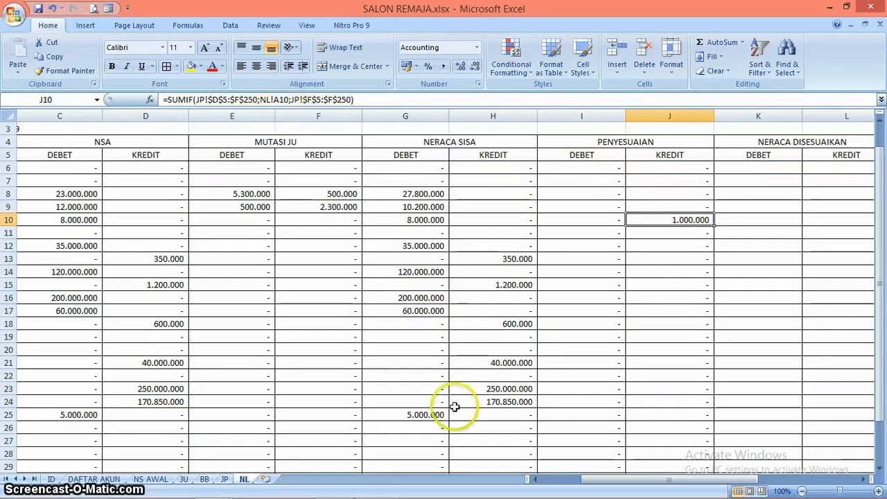
left_click_drag(629, 483, 561, 481)
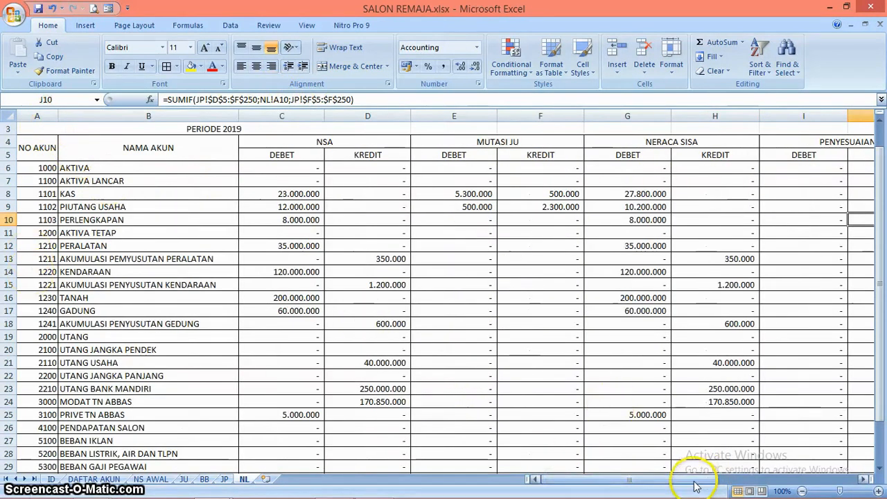
Step: Enter =IF(G6-H6+I6-J6>0;G6-H6+I6-J6;0) in NERACA DISESUAIKAN DEBET cell K6
left_click_drag(693, 481, 736, 490)
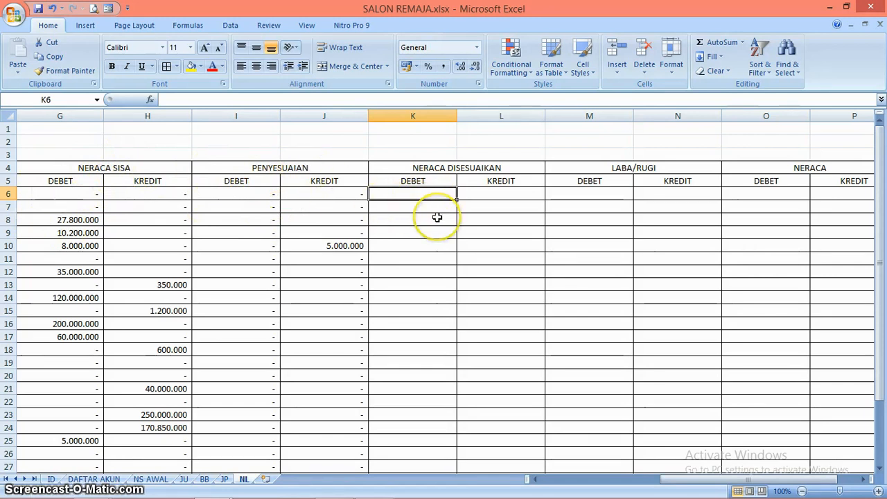
type("=")
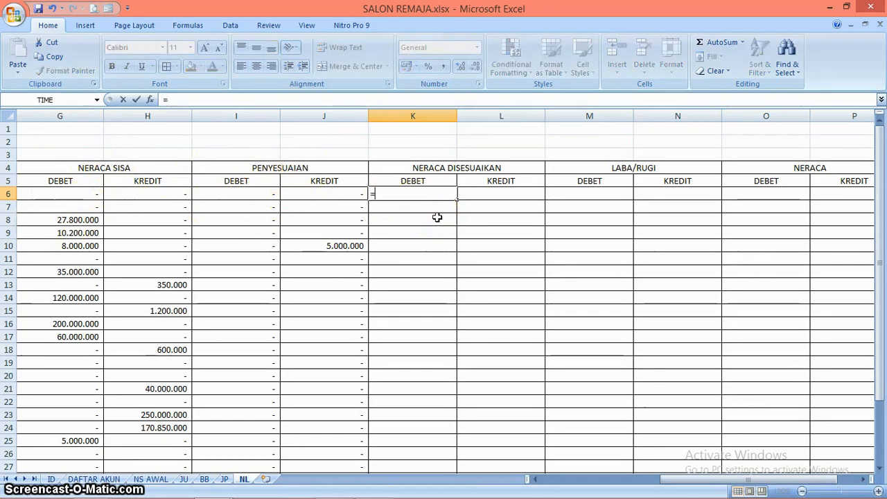
type("IF(")
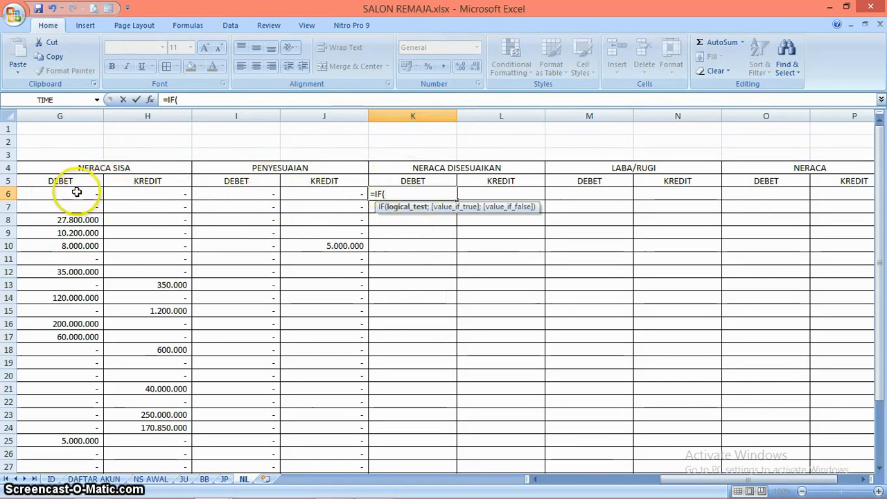
type("-")
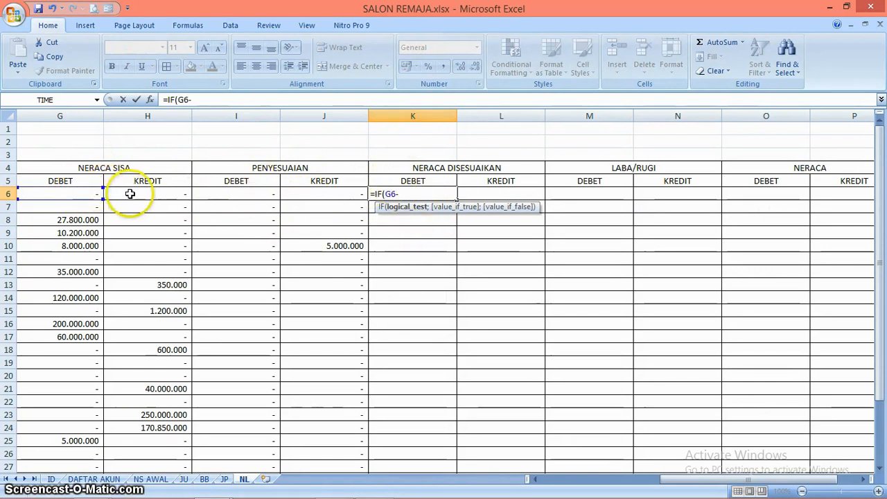
left_click(138, 194)
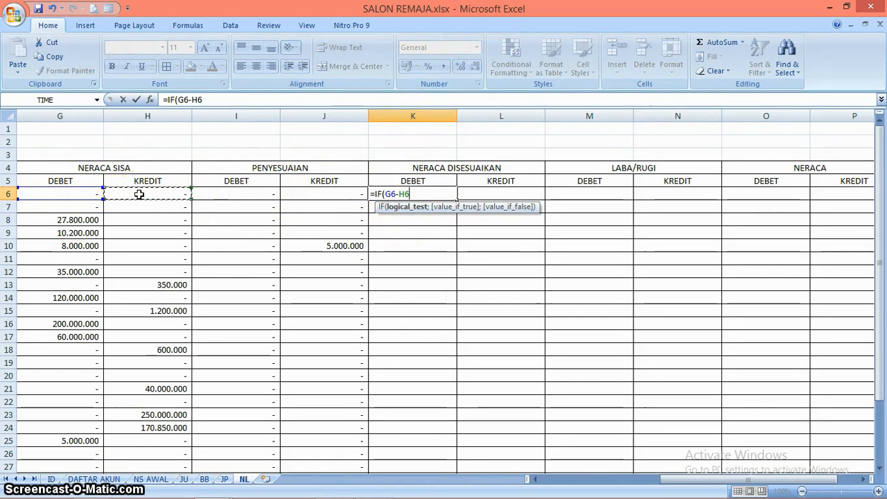
type("+")
left_click(214, 194)
type("-J6")
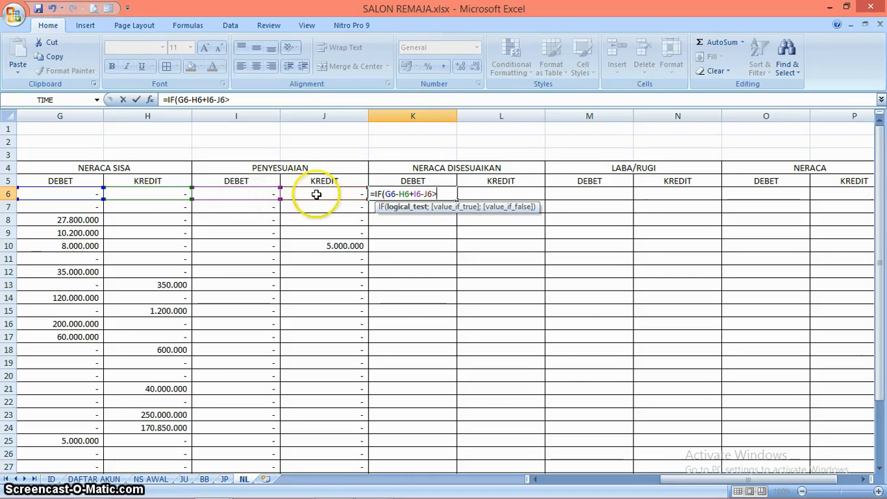
type(">0;")
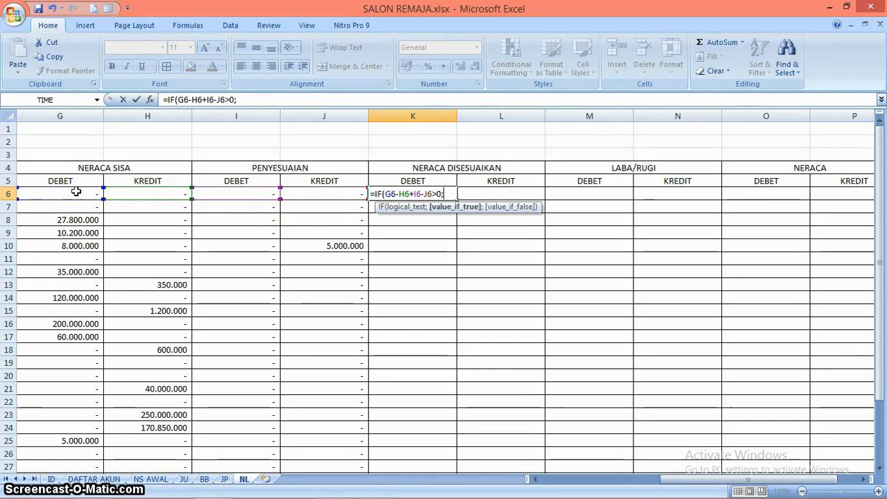
left_click(76, 192)
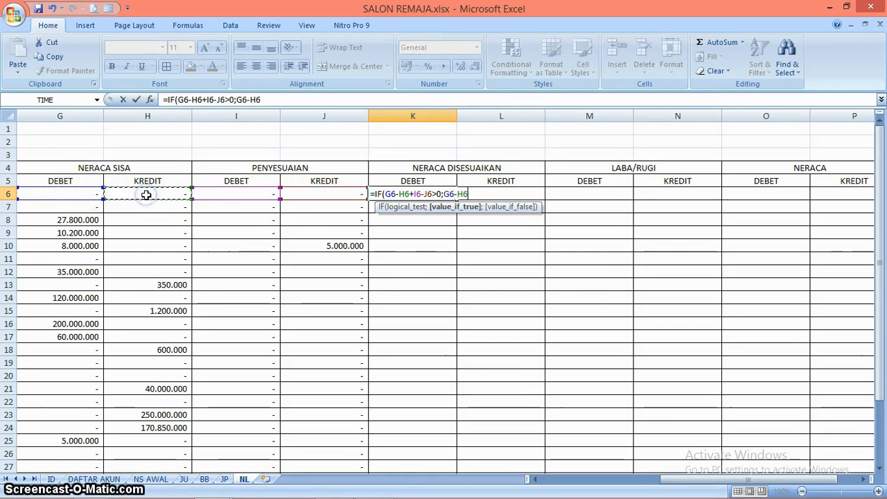
type("+I6")
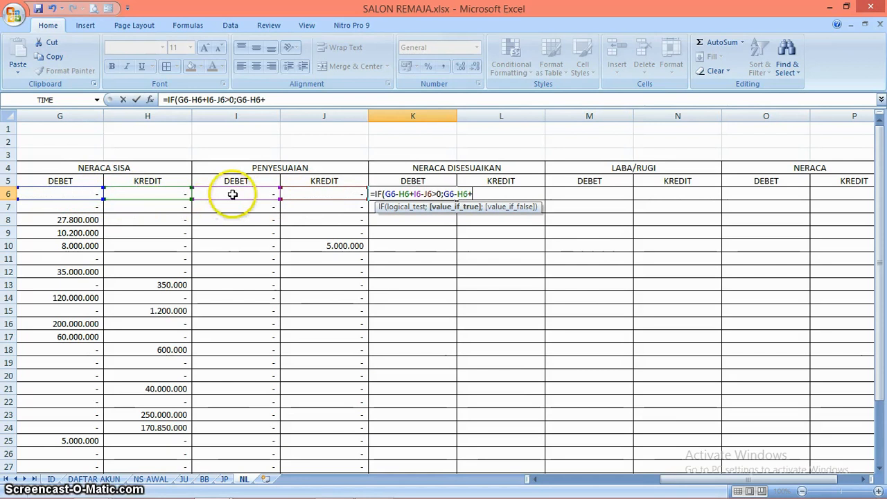
type("-J6")
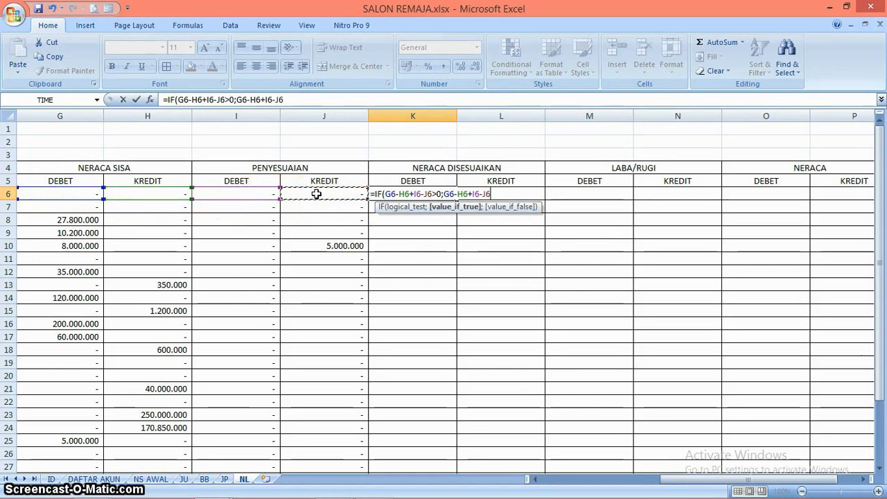
type(";")
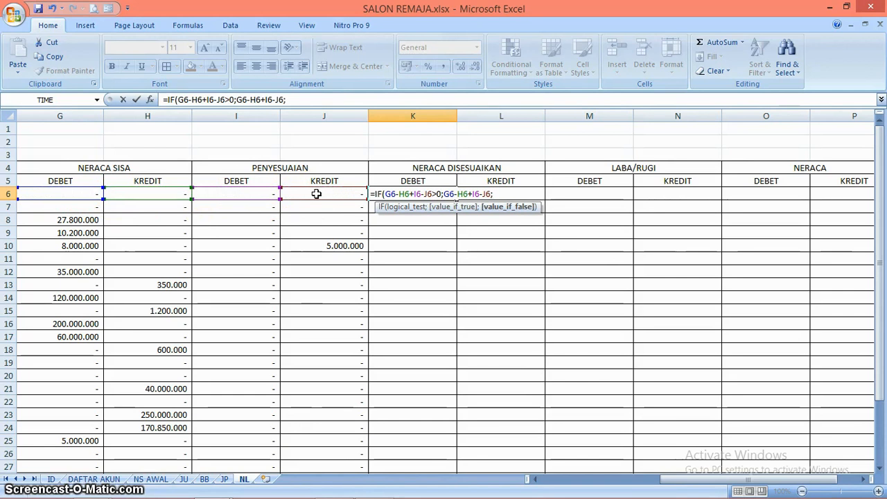
type("0)")
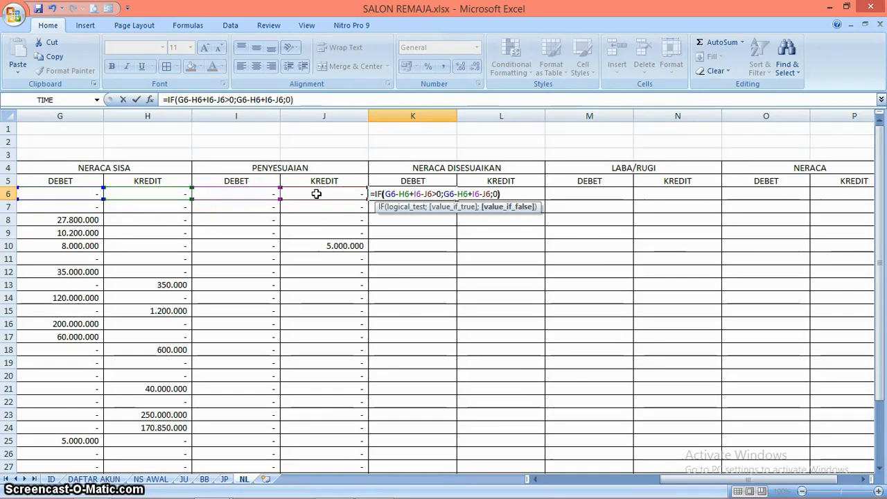
key("Return")
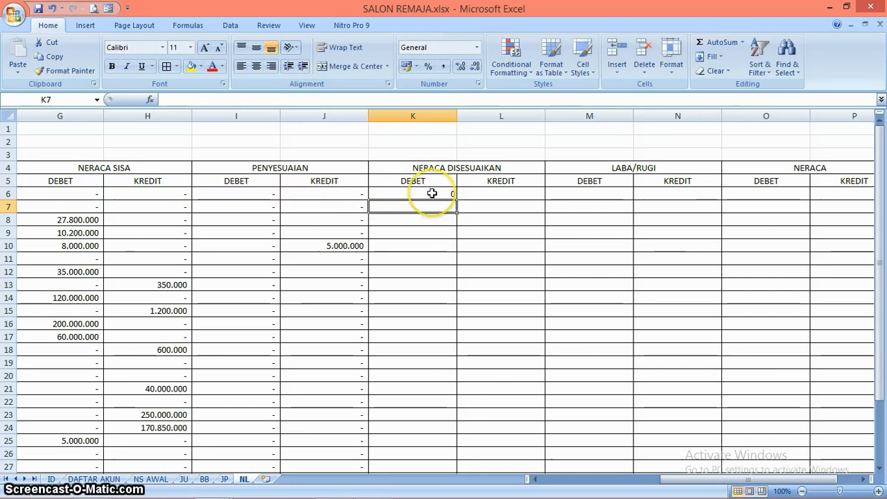
Step: Enter =IF(H6-G6+J6-I6>0;H6-G6+J6-I6;0) in NERACA DISESUAIKAN KREDIT cell L6
left_click(432, 194)
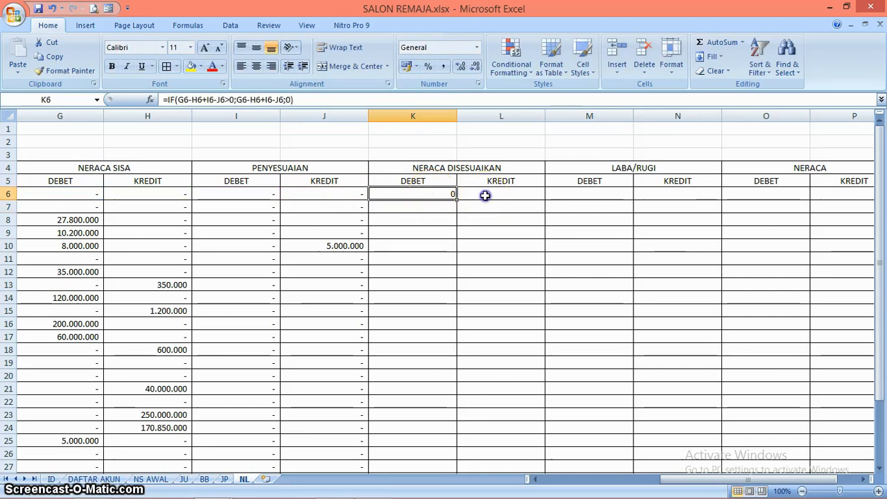
left_click(485, 195)
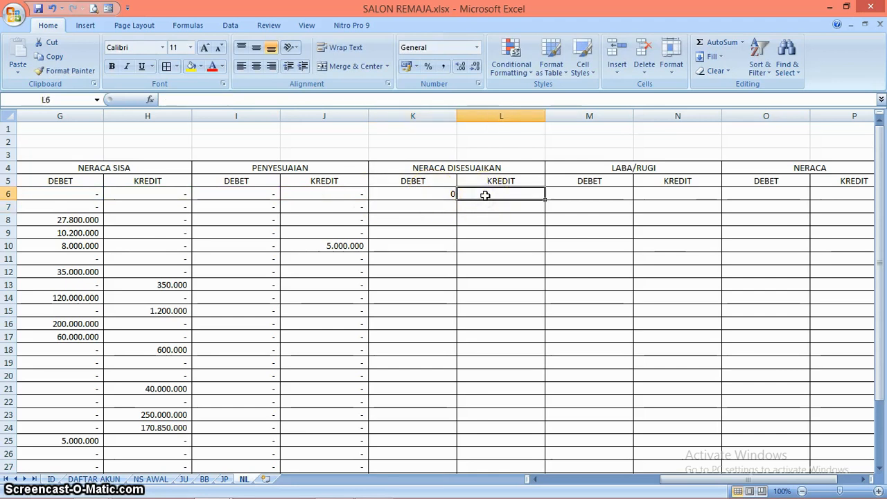
type("=IF")
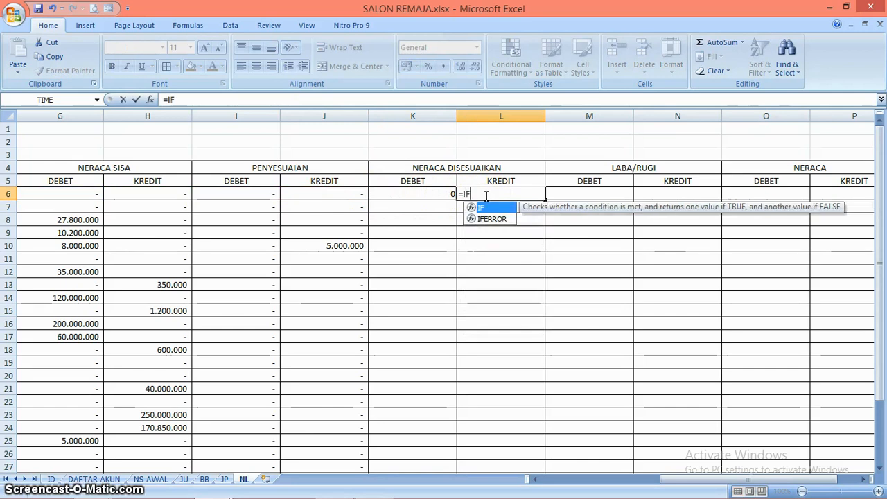
type("(H6")
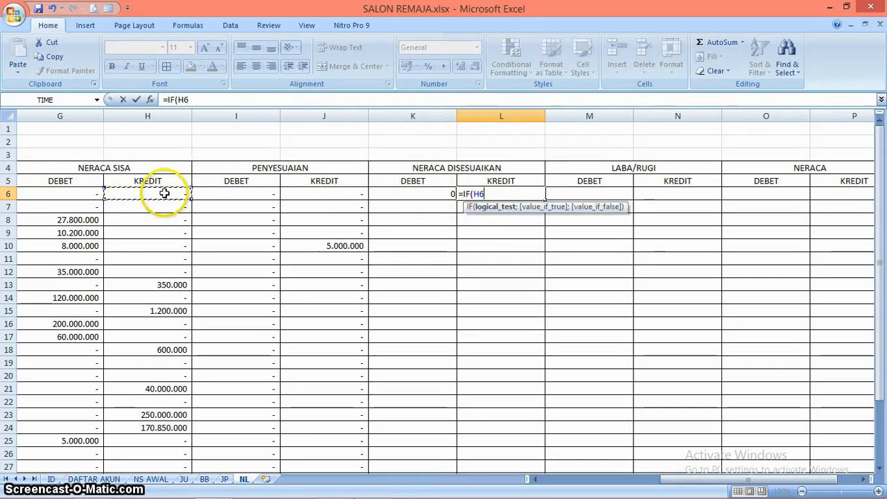
type("-")
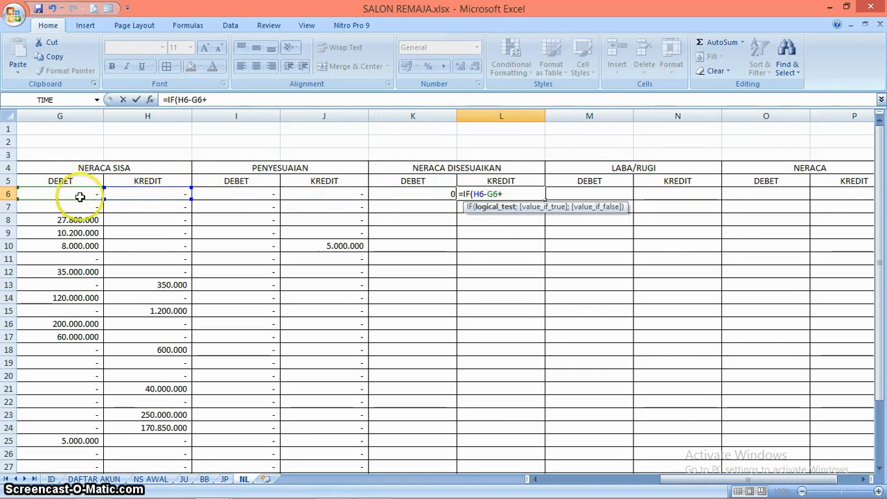
left_click(330, 194)
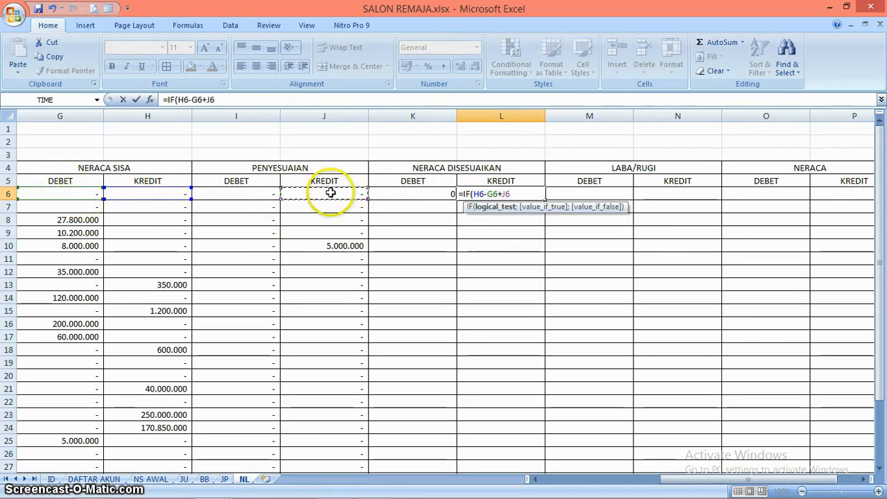
type("-")
left_click(255, 197)
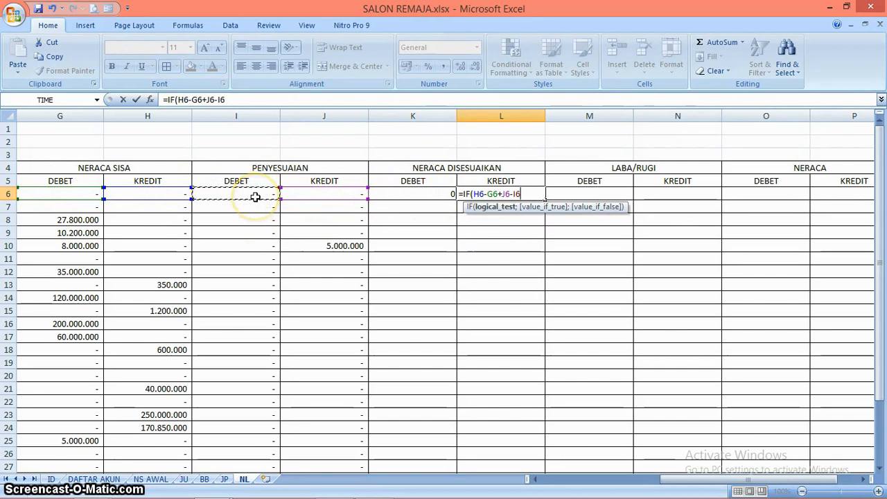
type(">0")
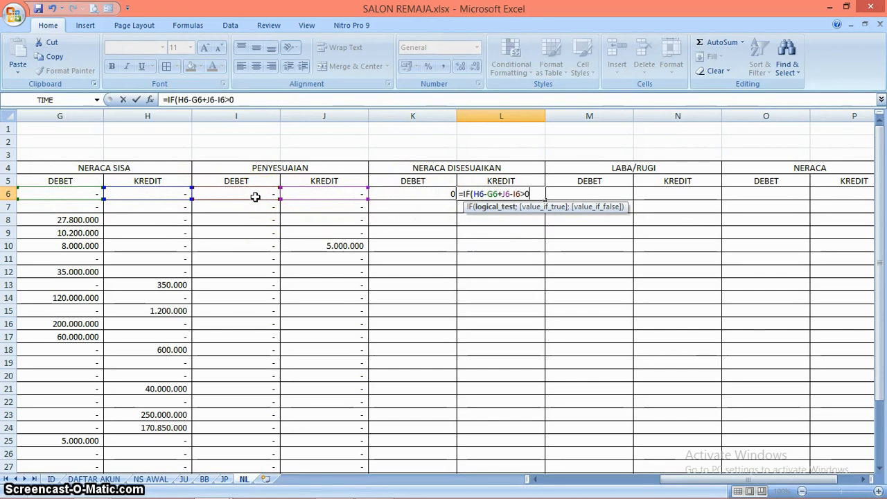
type(";")
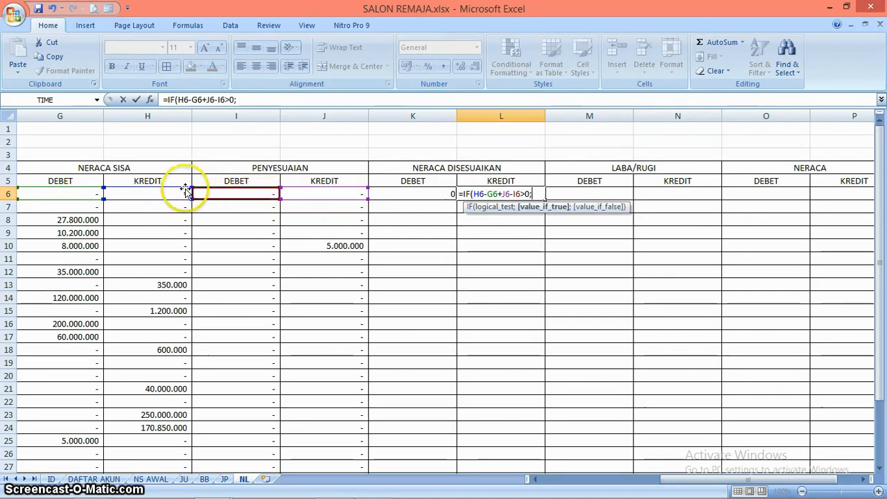
left_click(162, 193)
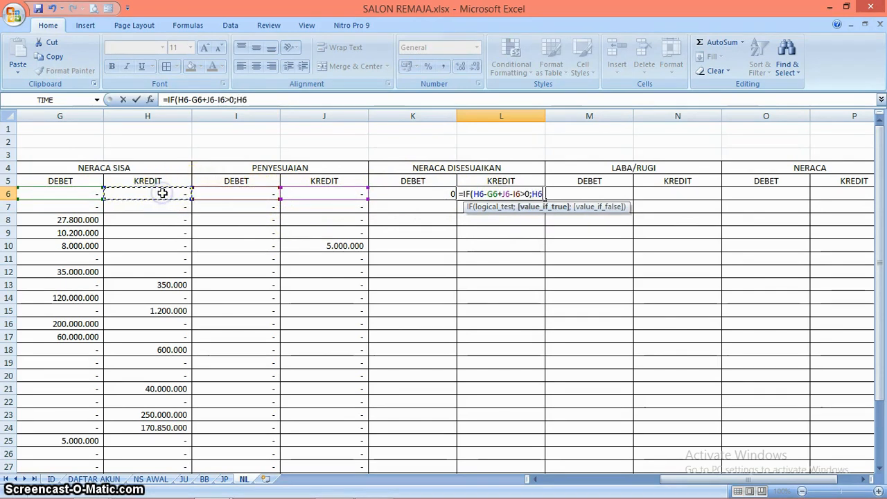
type("-")
left_click(87, 193)
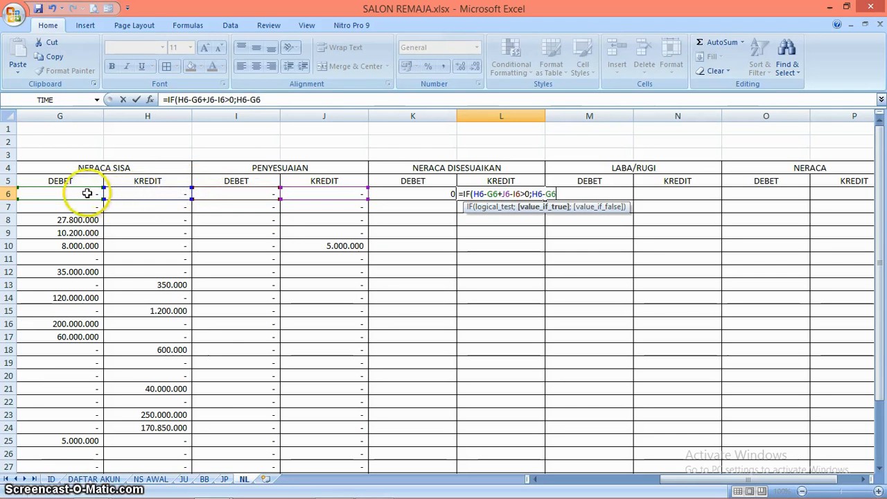
left_click(329, 193)
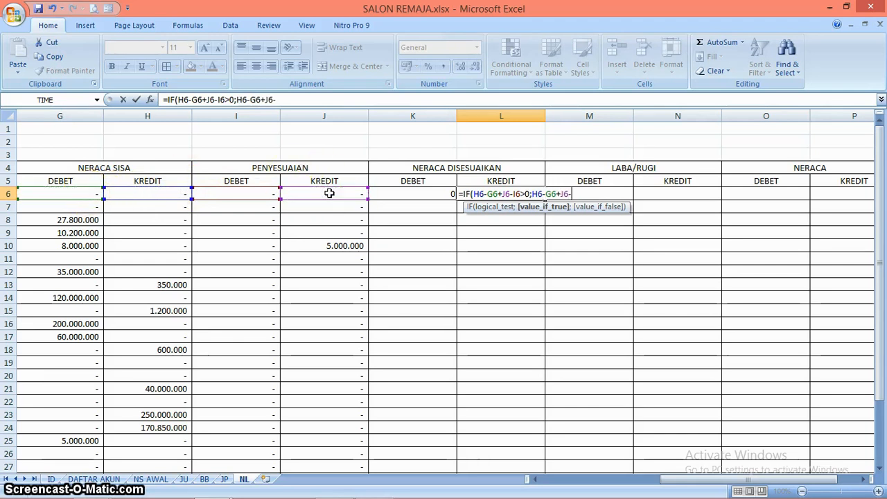
left_click(257, 190)
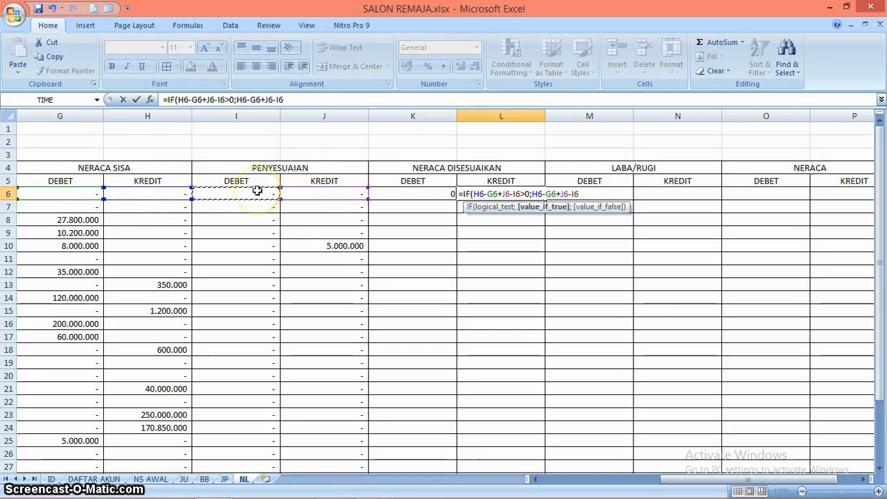
type(";")
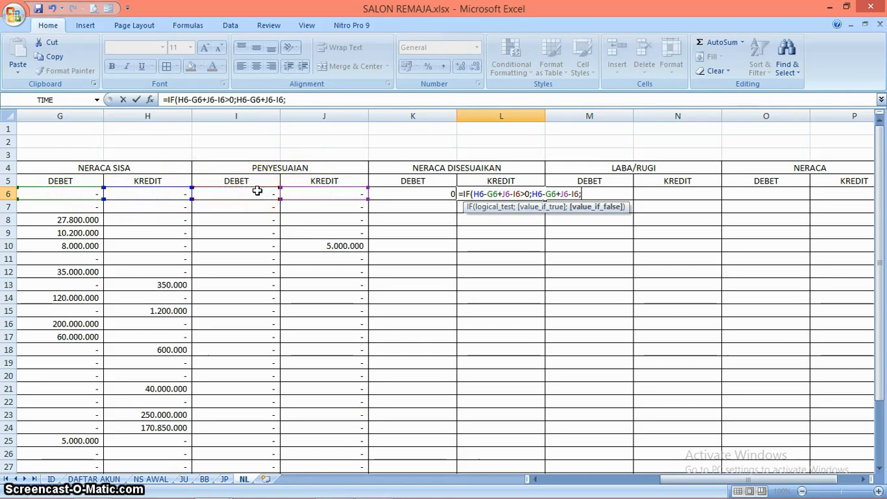
type("0")
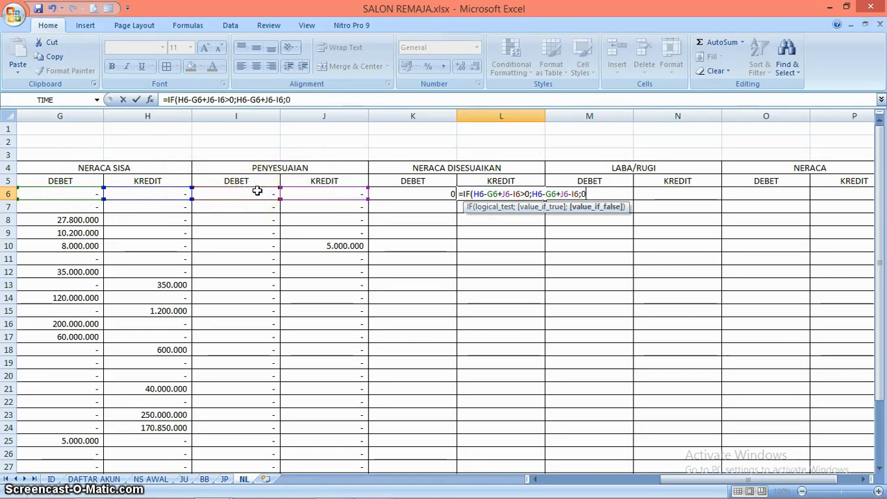
type(")")
key("Return")
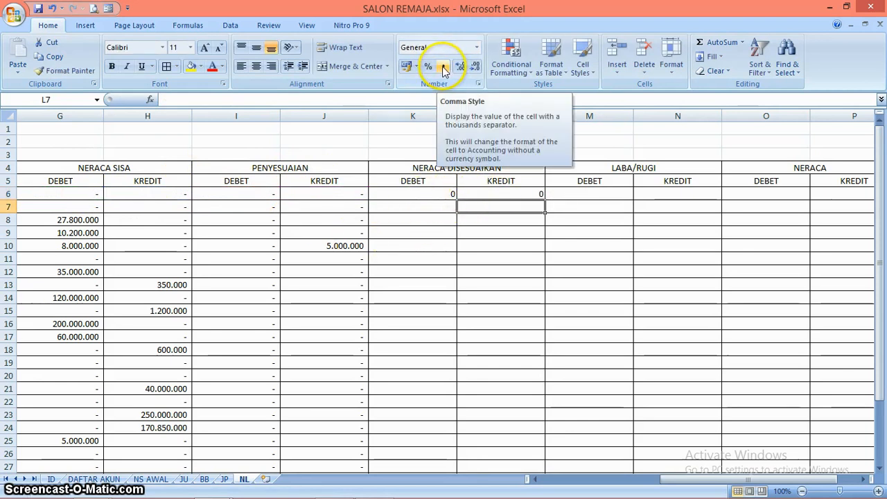
Step: Apply Comma Style to the NERACA DISESUAIKAN columns K and L
left_click(434, 194)
left_click_drag(420, 116, 475, 118)
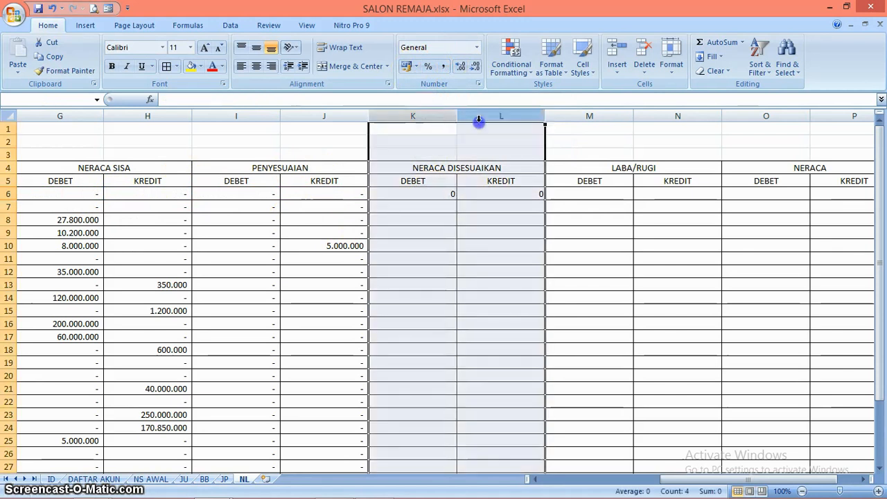
left_click(442, 66)
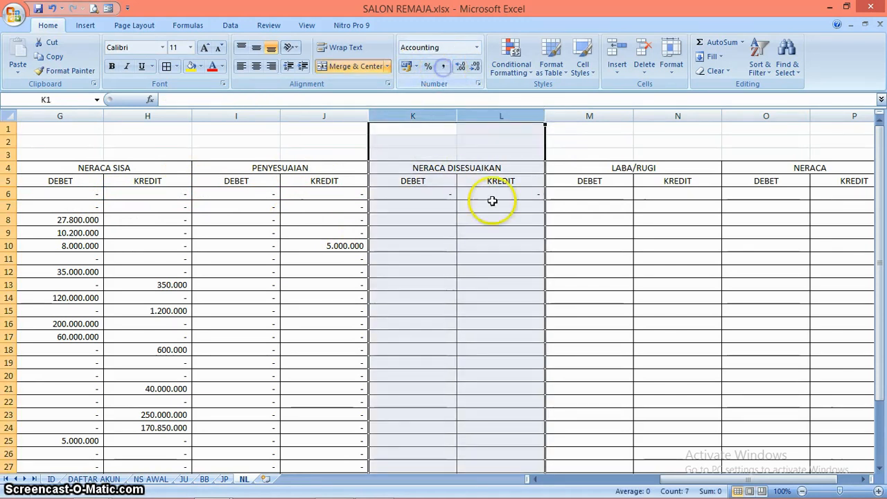
Step: Copy the NERACA DISESUAIKAN formulas in K6:L6 down through row 32
left_click(442, 194)
key("shift+Right")
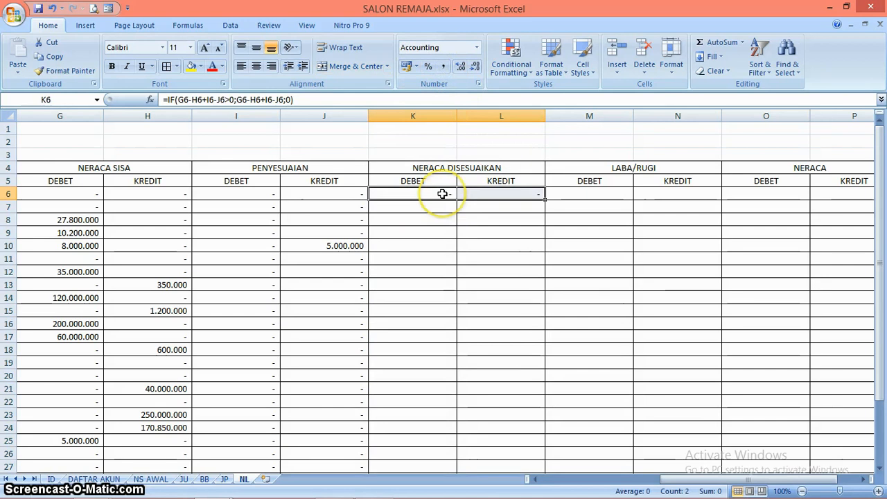
key("ctrl+c")
key("Down")
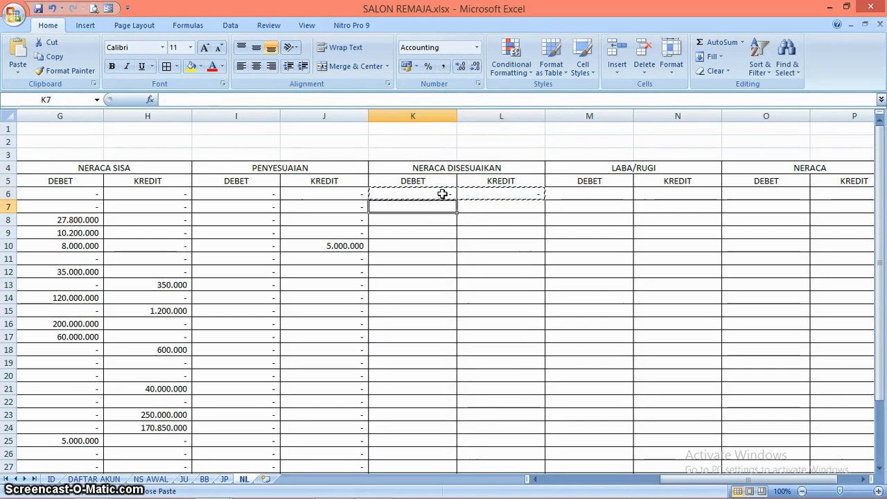
key("shift+Right")
key("shift+Down")
key("shift+Down")
key("shift+Down")
key("shift+Down")
key("shift+Down")
key("shift+Down")
key("shift+Down")
key("shift+Down")
key("shift+Down")
key("shift+Down")
key("shift+Down")
key("shift+Down")
key("shift+Down")
key("shift+Down")
key("shift+Down")
key("shift+Down")
key("shift+Down")
key("shift+Down")
key("shift+Down")
key("shift+Down")
key("shift+Down")
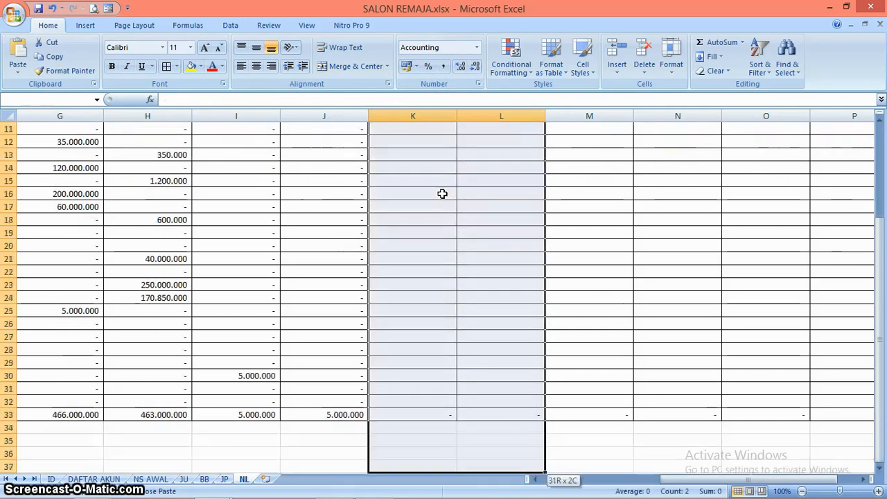
key("shift+Up")
key("shift+Up")
key("shift+Up")
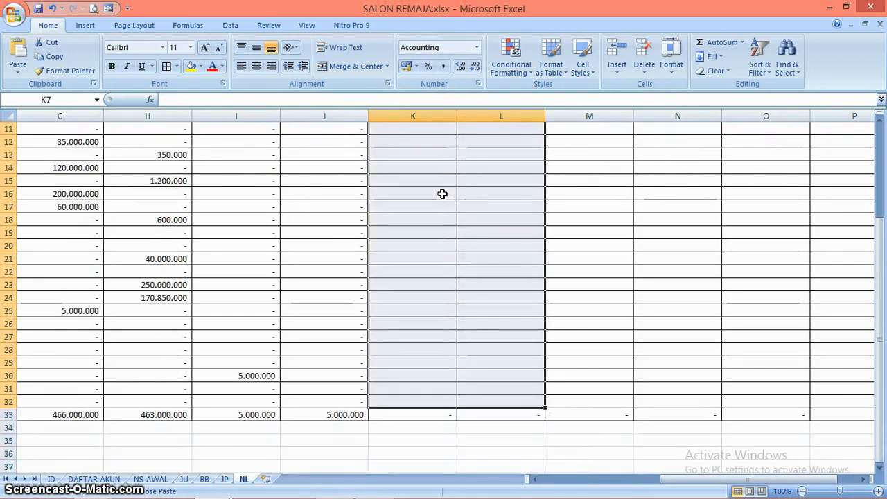
key("ctrl+v")
left_click(469, 271)
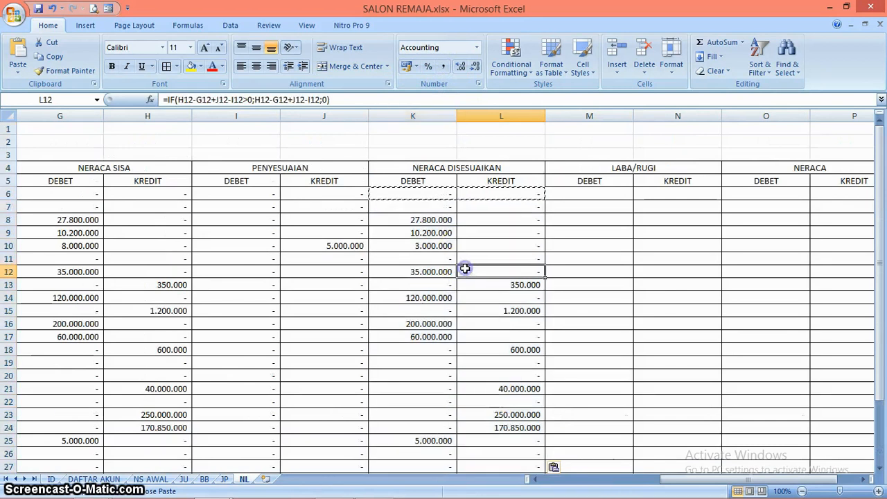
left_click(438, 226)
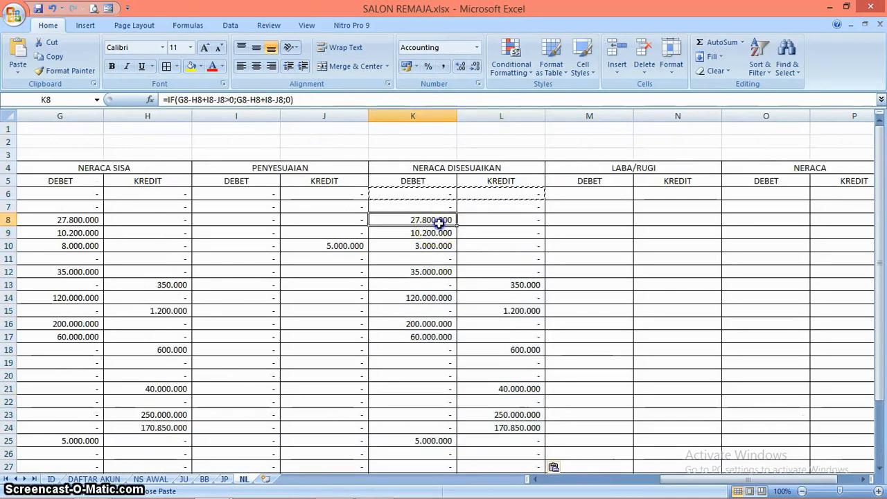
double_click(439, 226)
key("Escape")
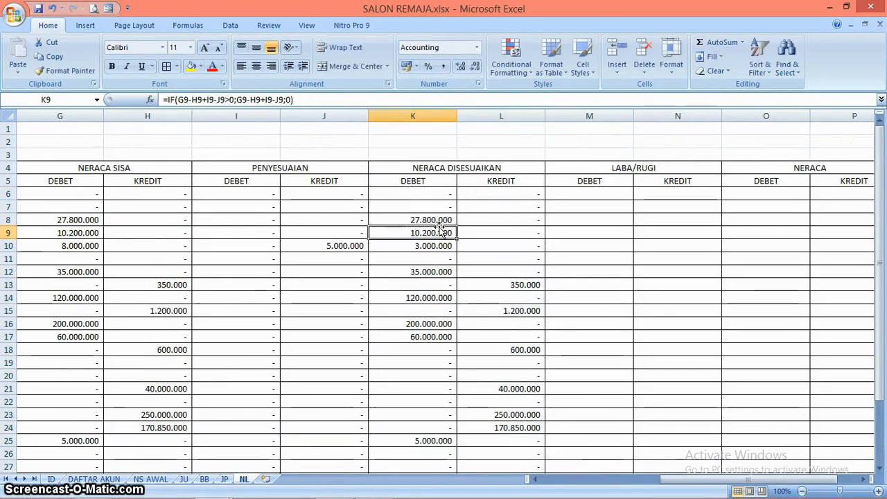
Step: Check the adjusted DEBET amount in K10 against the NERACA SISA amount in G10 and the PENYESUAIAN amount in J10
left_click(90, 246)
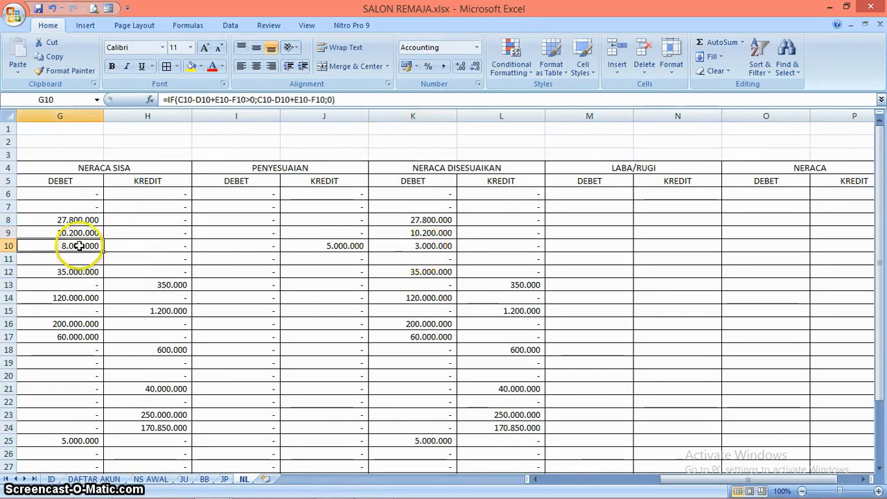
left_click(342, 247)
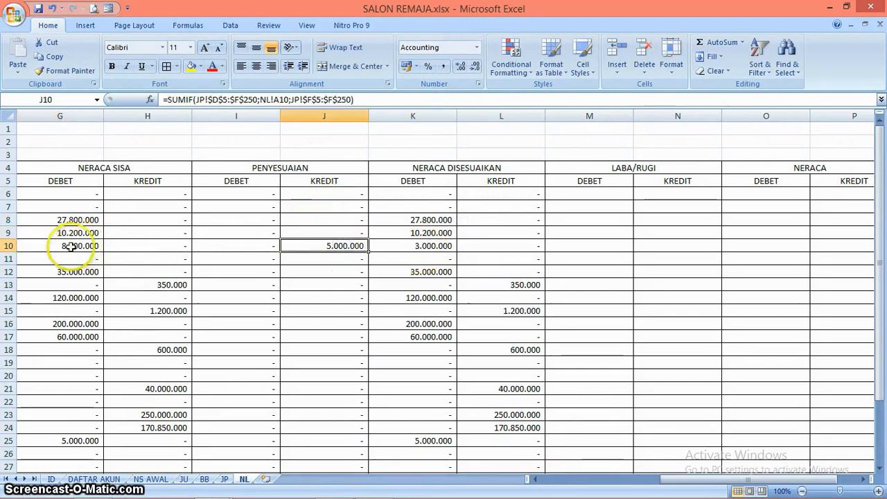
left_click(437, 250)
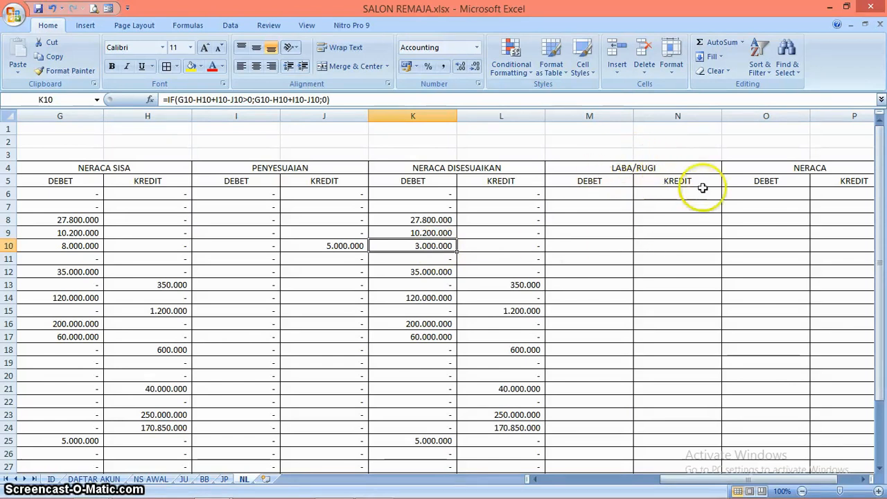
mouse_move(881, 257)
left_mouse_down()
mouse_move(883, 271)
mouse_move(883, 246)
left_mouse_up()
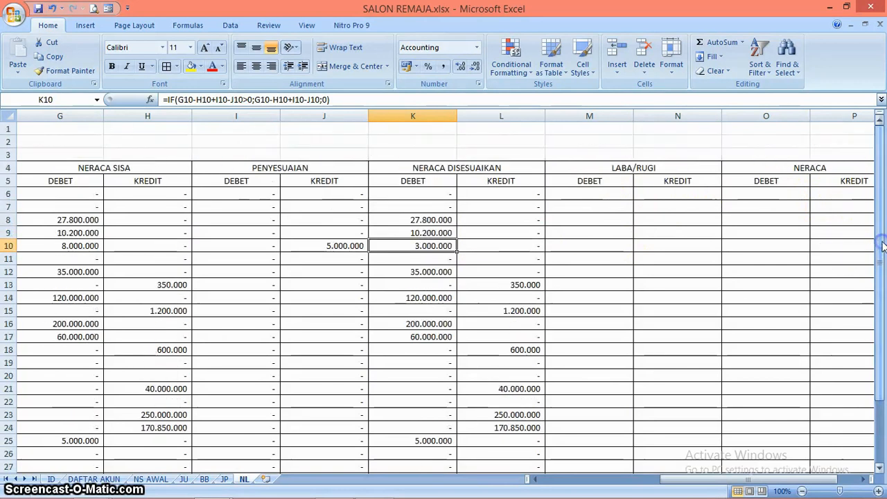